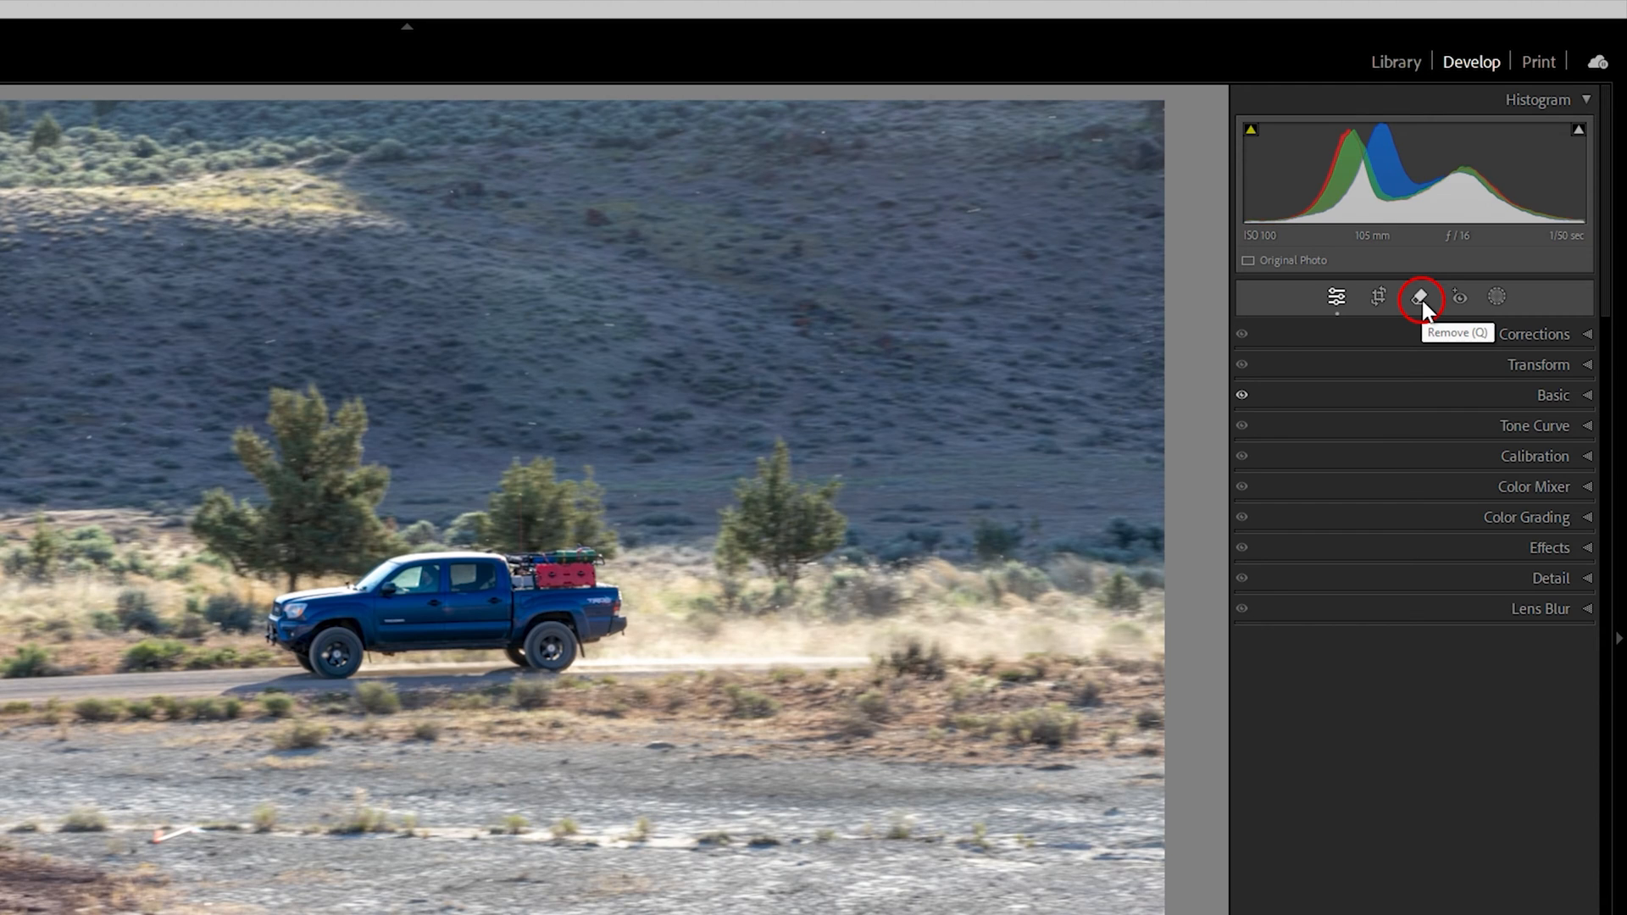
Open the Remove tool in Remove mode.
left_click(1421, 299)
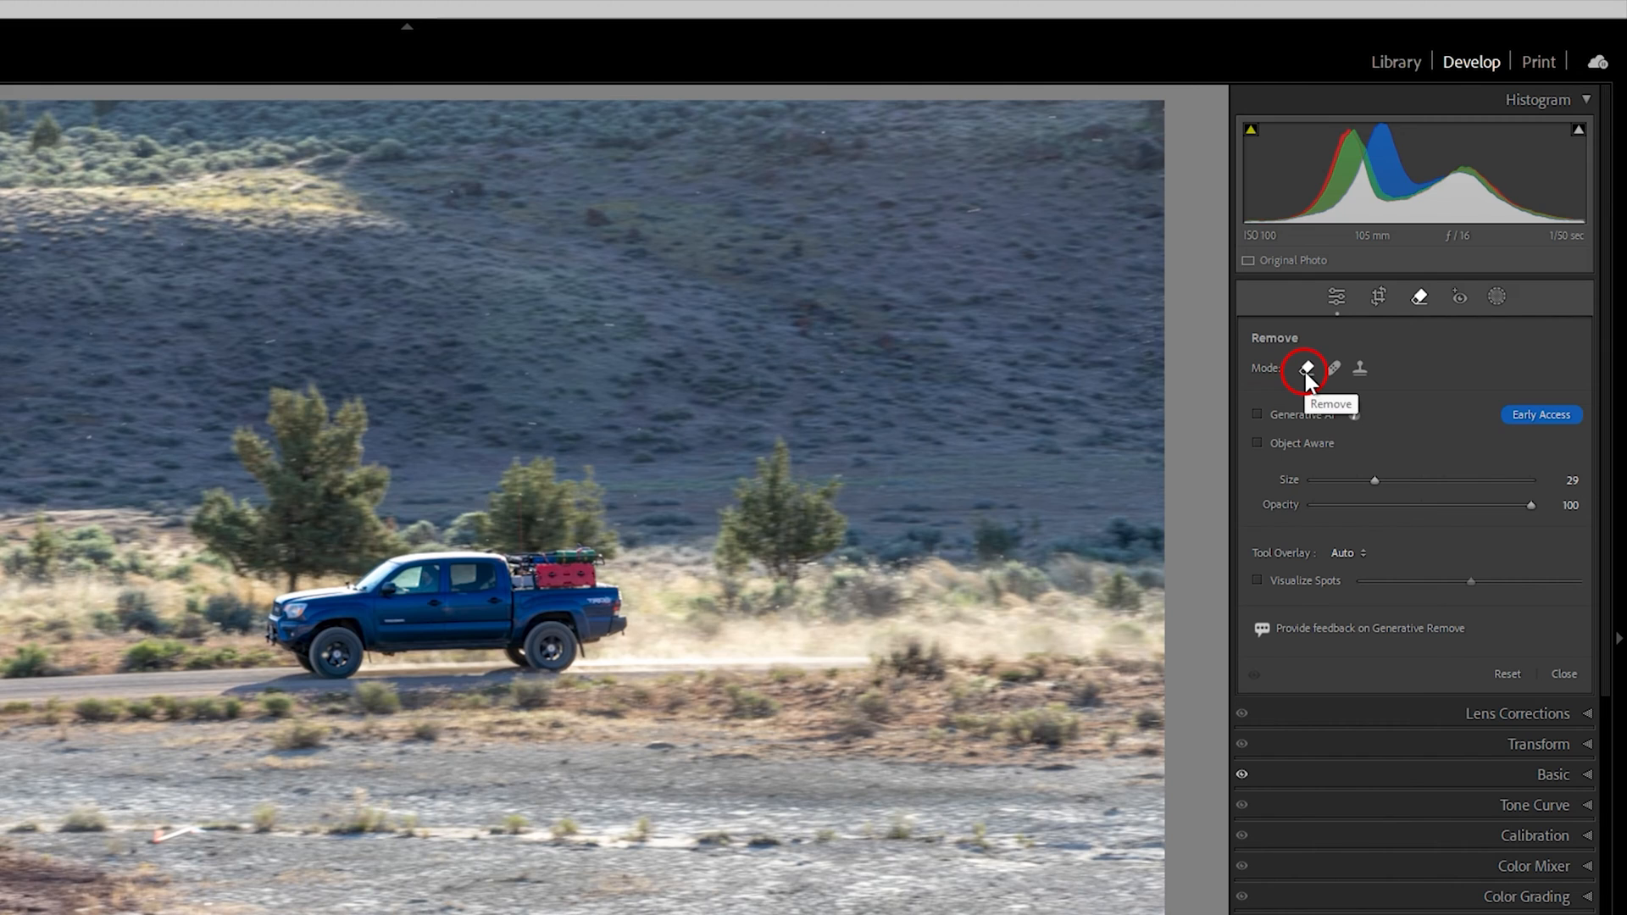
left_click(1358, 371)
left_click(1256, 442)
Try to remove the blue truck by brushing over it without Generative AI, and refresh the fill three times.
mouse_move(265, 616)
left_mouse_down()
mouse_move(322, 588)
mouse_move(425, 572)
mouse_move(546, 579)
mouse_move(587, 615)
mouse_move(570, 637)
mouse_move(300, 647)
left_mouse_up()
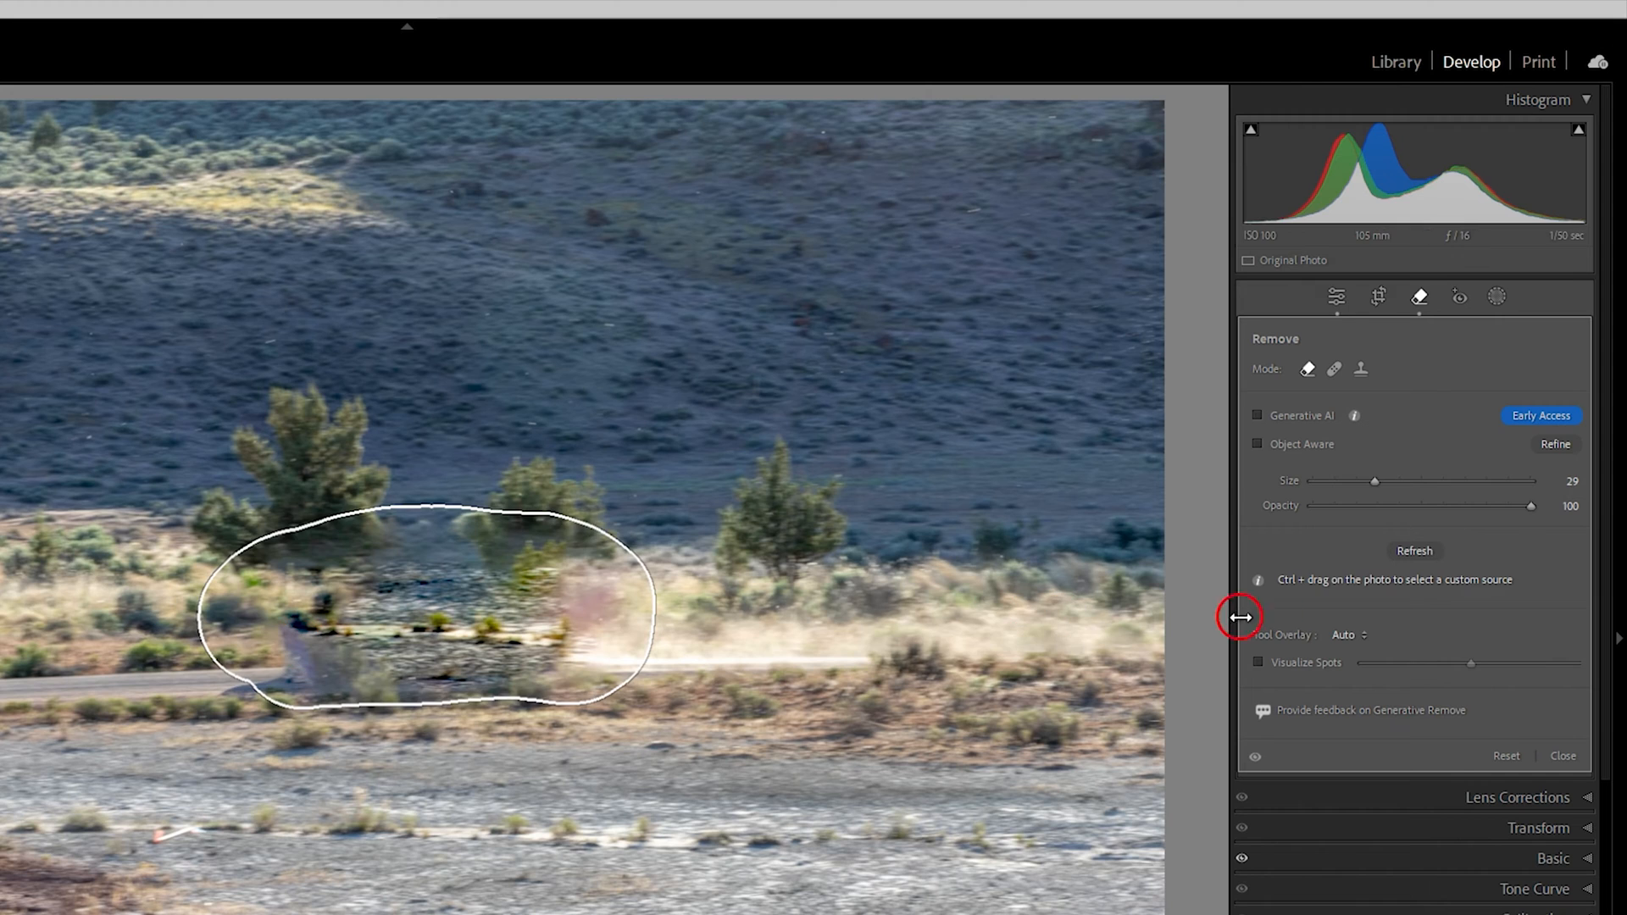
left_click(1415, 551)
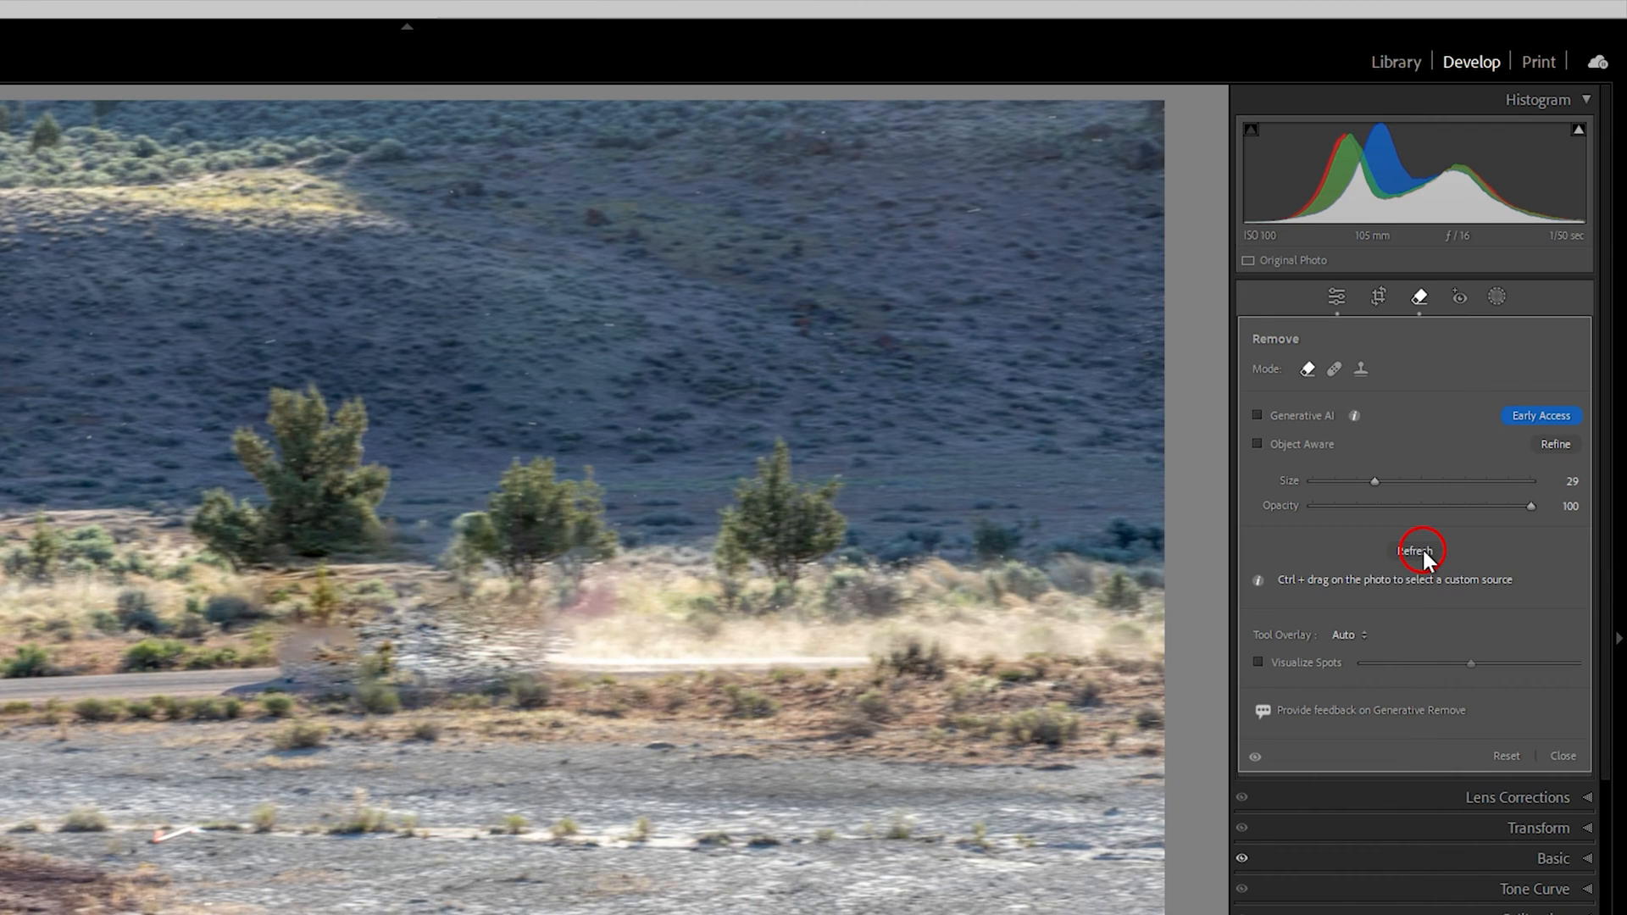
left_click(1415, 551)
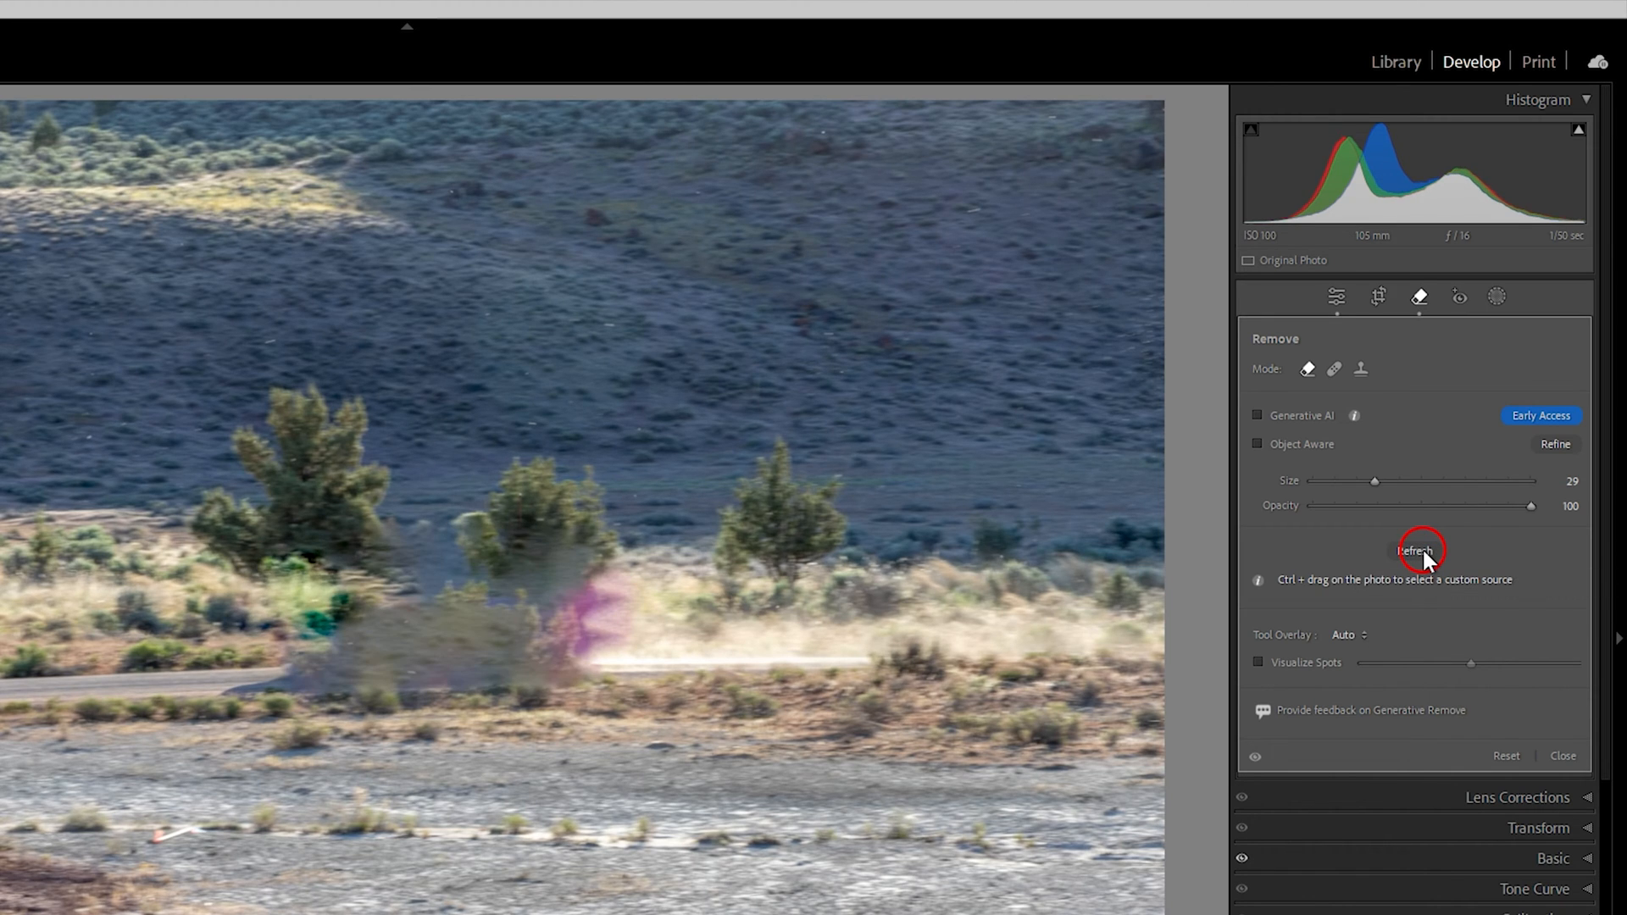
left_click(1415, 551)
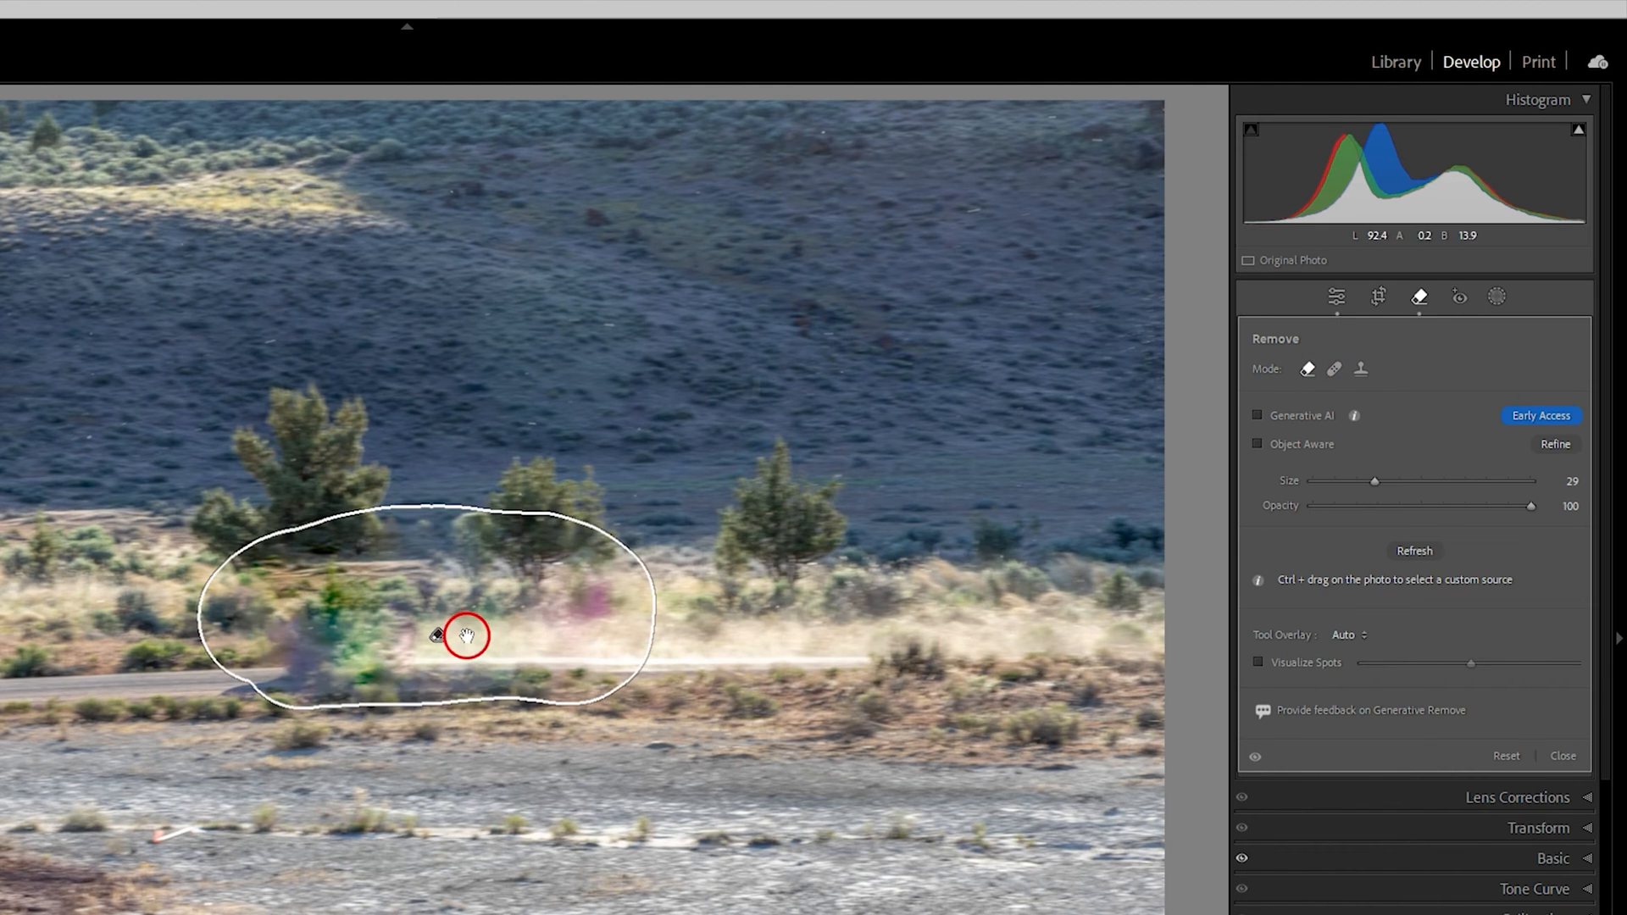
Delete the removal spot covering the truck.
right_click(433, 631)
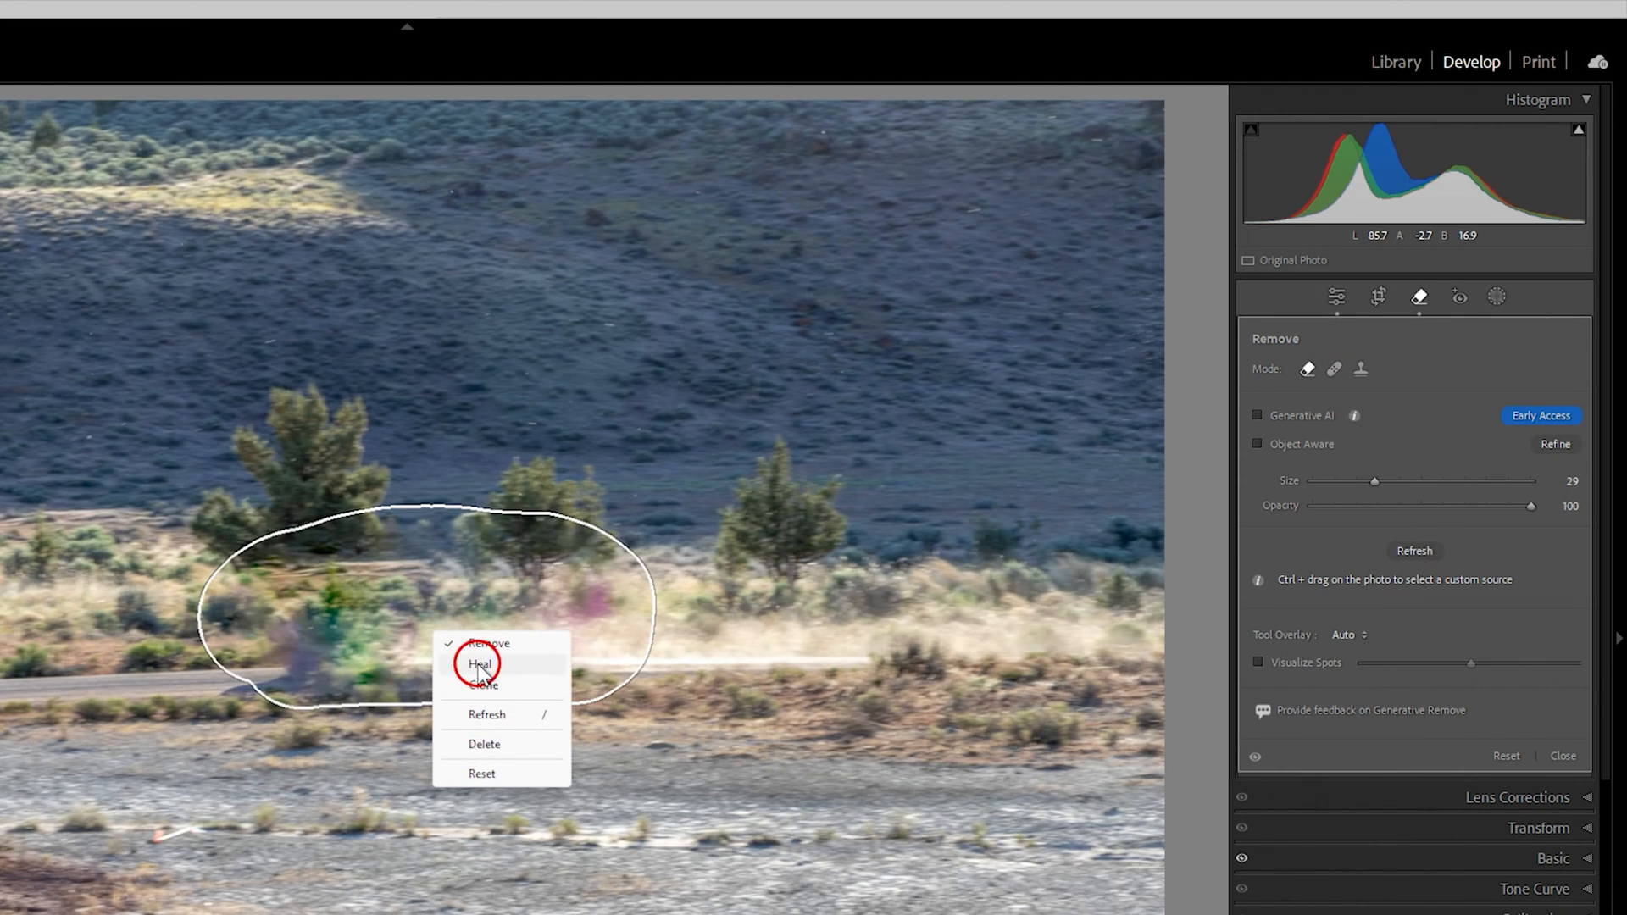
left_click(482, 744)
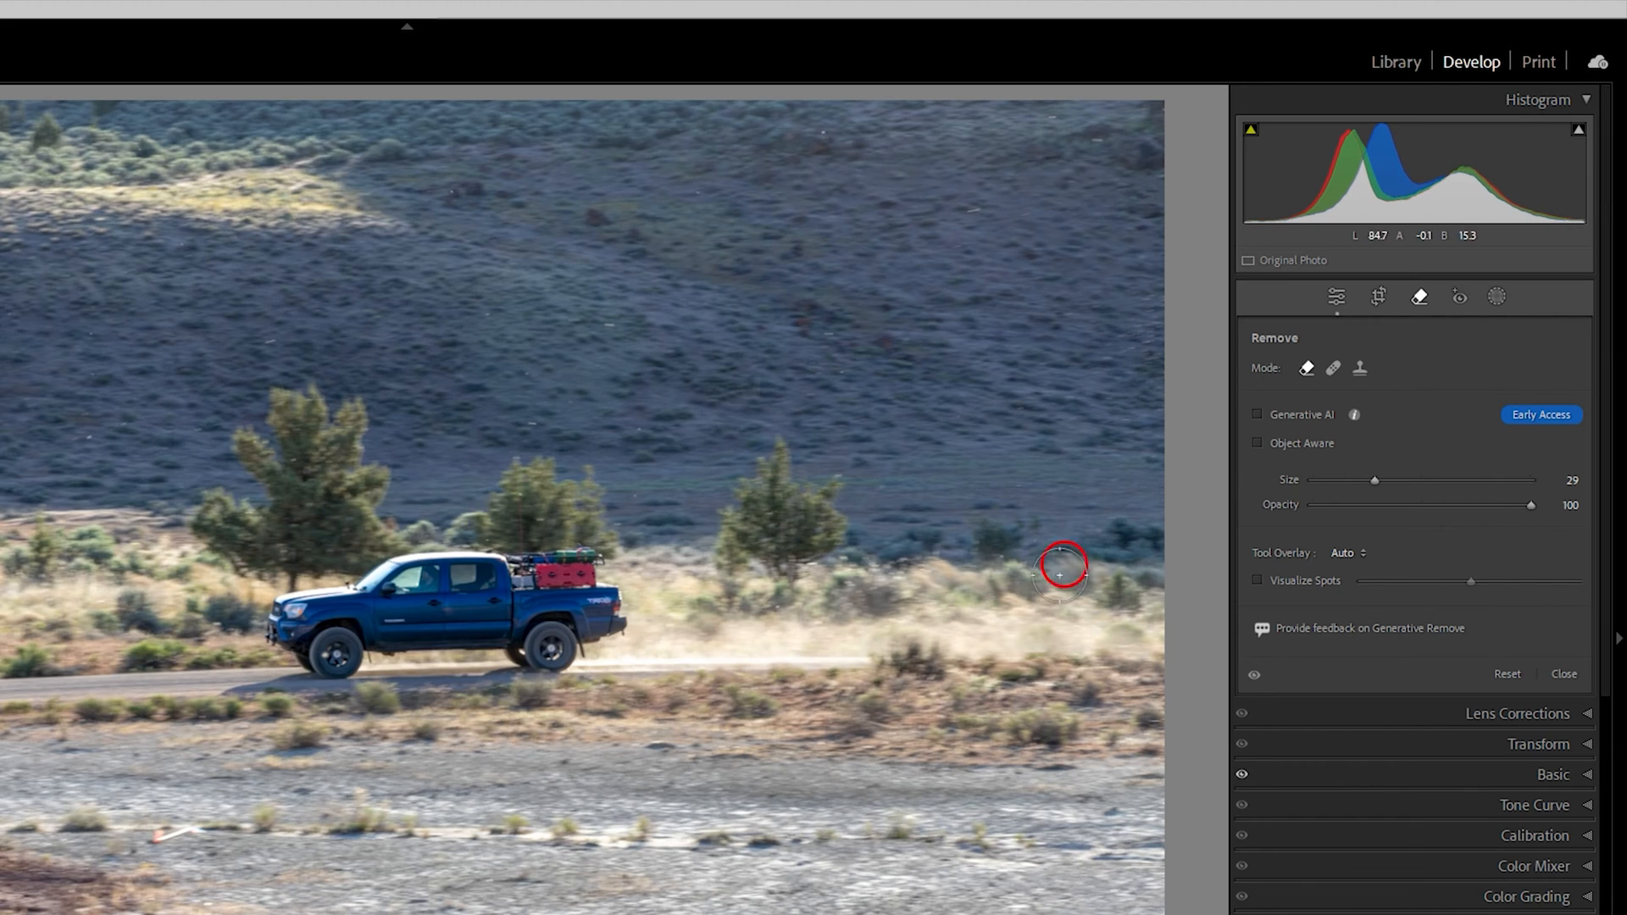
Turn on Generative AI and Object Aware, and brush over the blue truck at size 13 to select it.
left_click(1257, 415)
left_click(1257, 442)
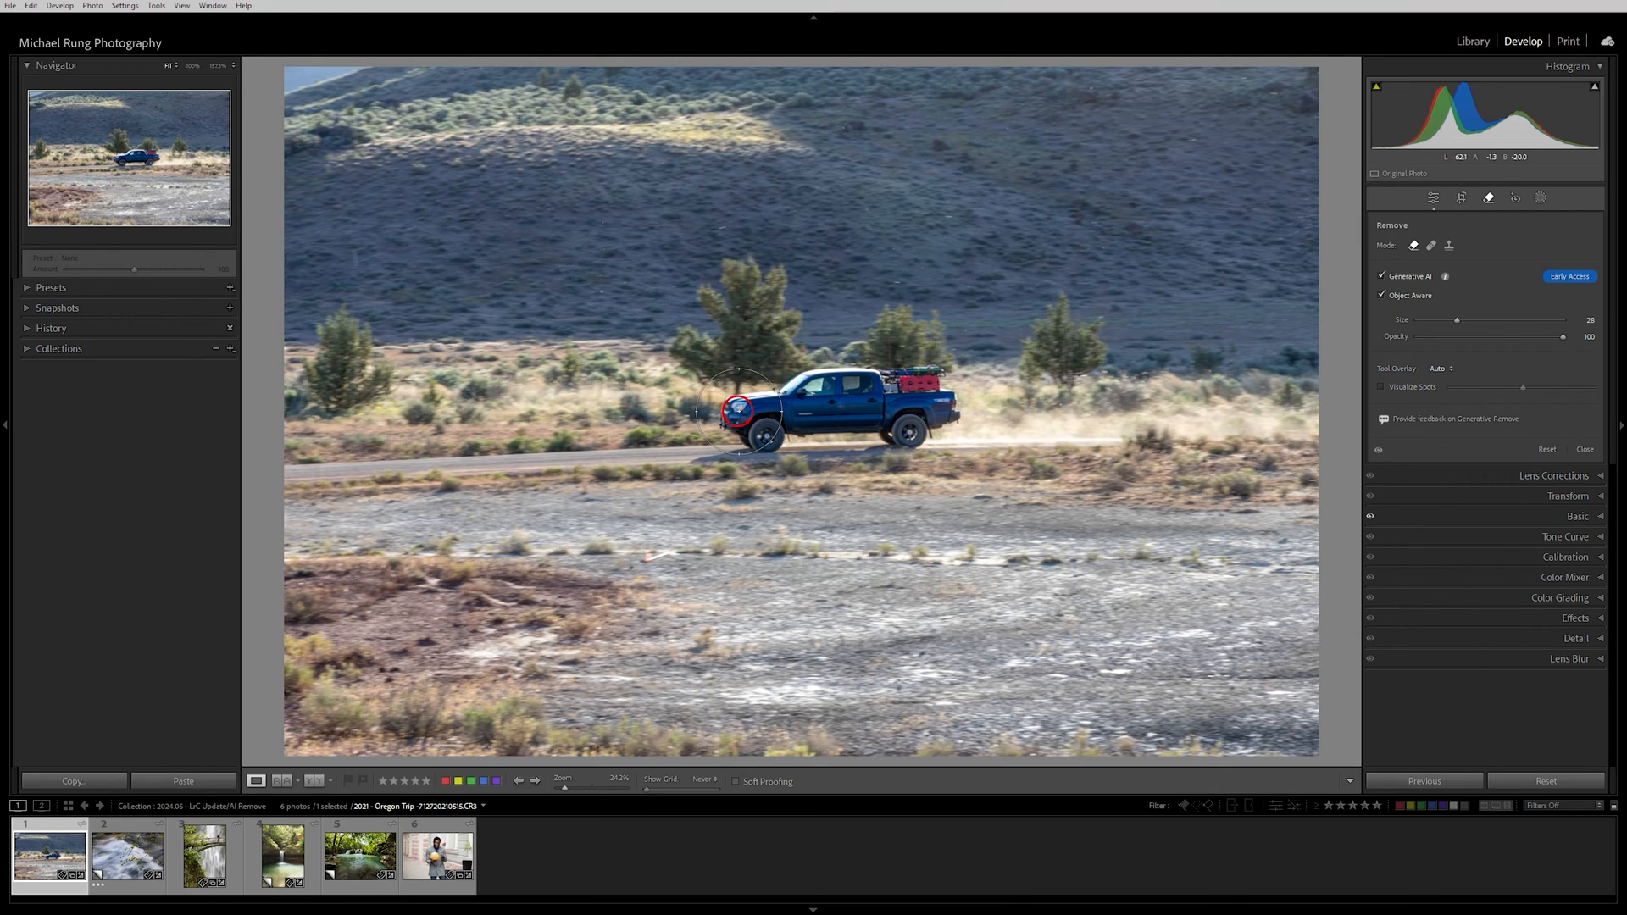
scroll(738, 411, "down", 5)
scroll(727, 418, "down", 2)
mouse_move(727, 418)
left_mouse_down()
mouse_move(713, 439)
mouse_move(746, 439)
mouse_move(739, 403)
mouse_move(837, 380)
mouse_move(953, 383)
mouse_move(956, 412)
mouse_move(927, 431)
mouse_move(840, 455)
mouse_move(703, 456)
mouse_move(763, 424)
left_mouse_up()
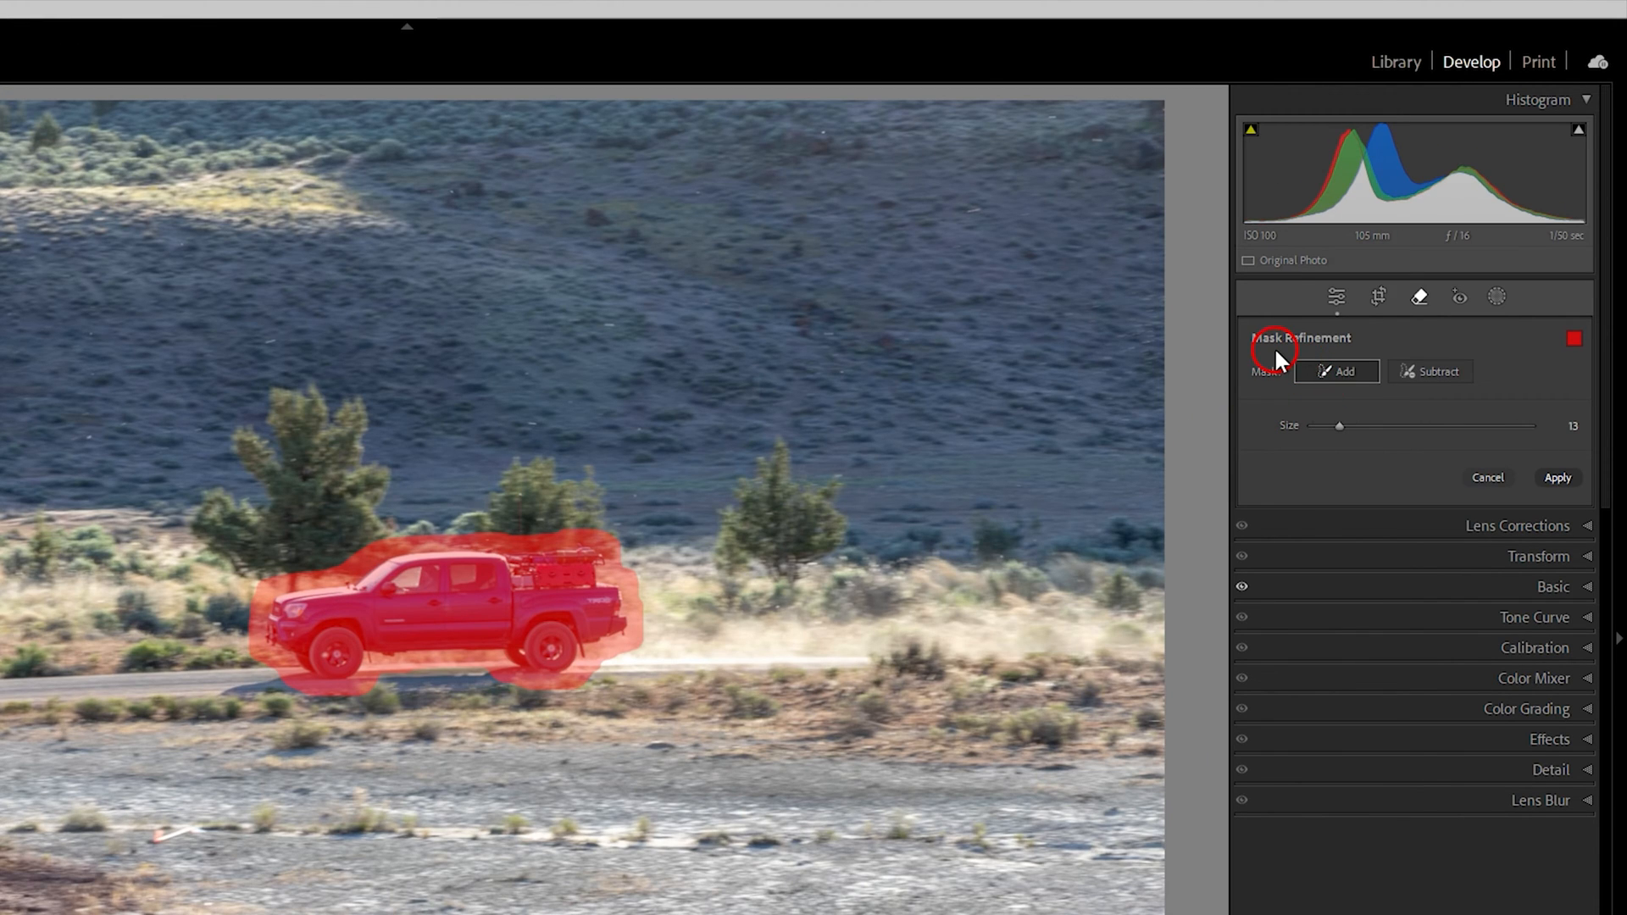
Lower the opacity of the red mask overlay.
left_click(1574, 339)
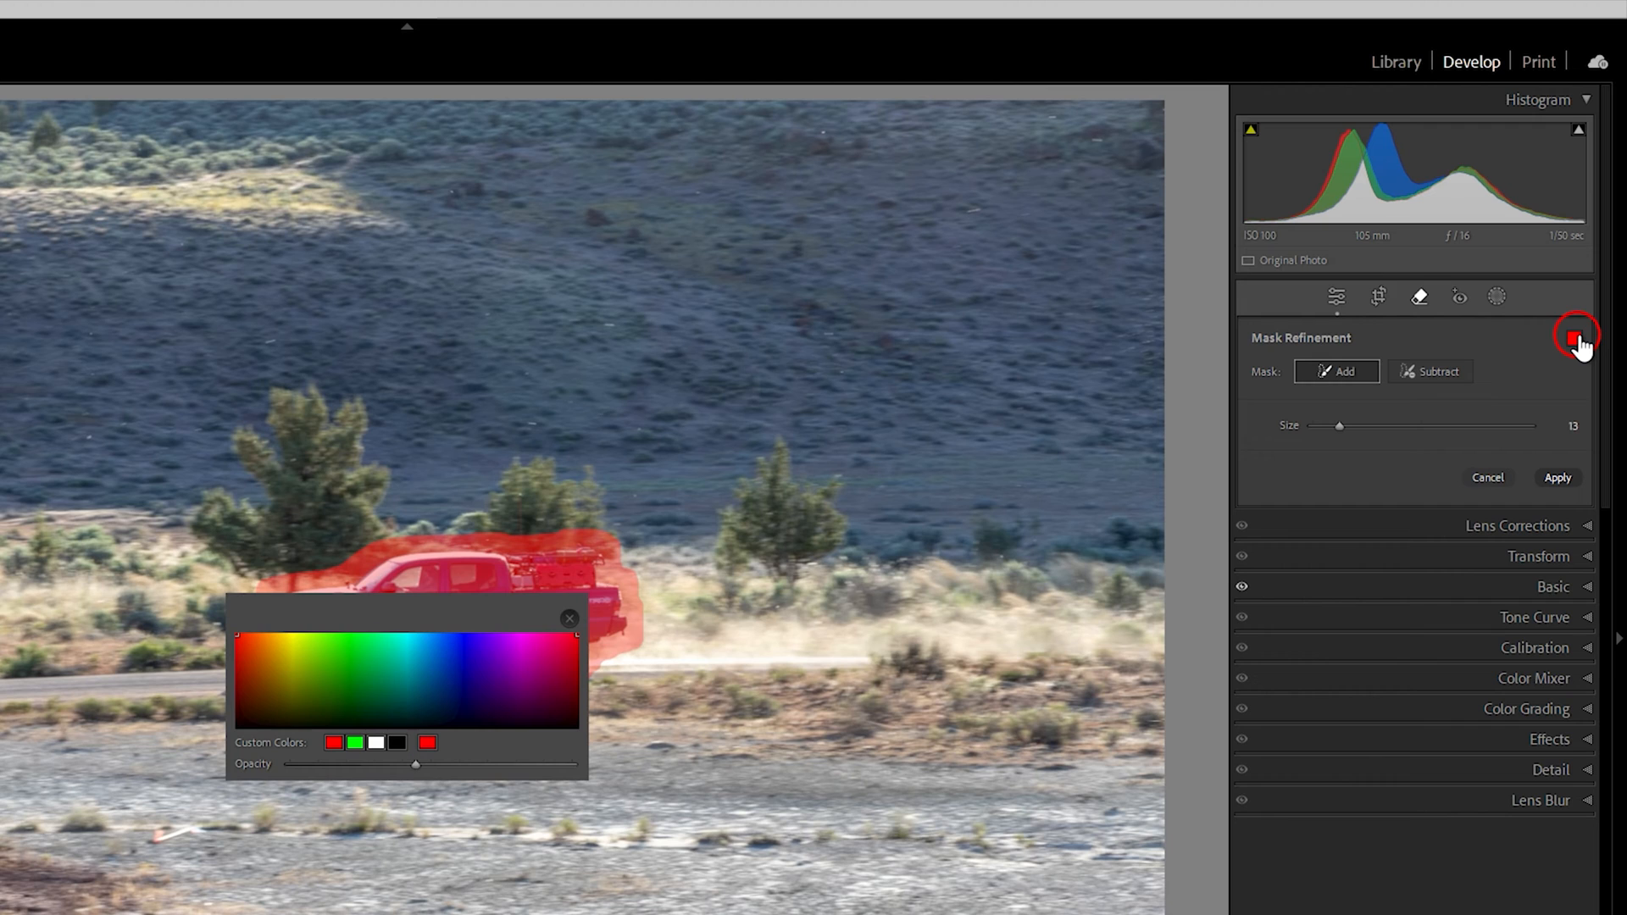
left_click(349, 764)
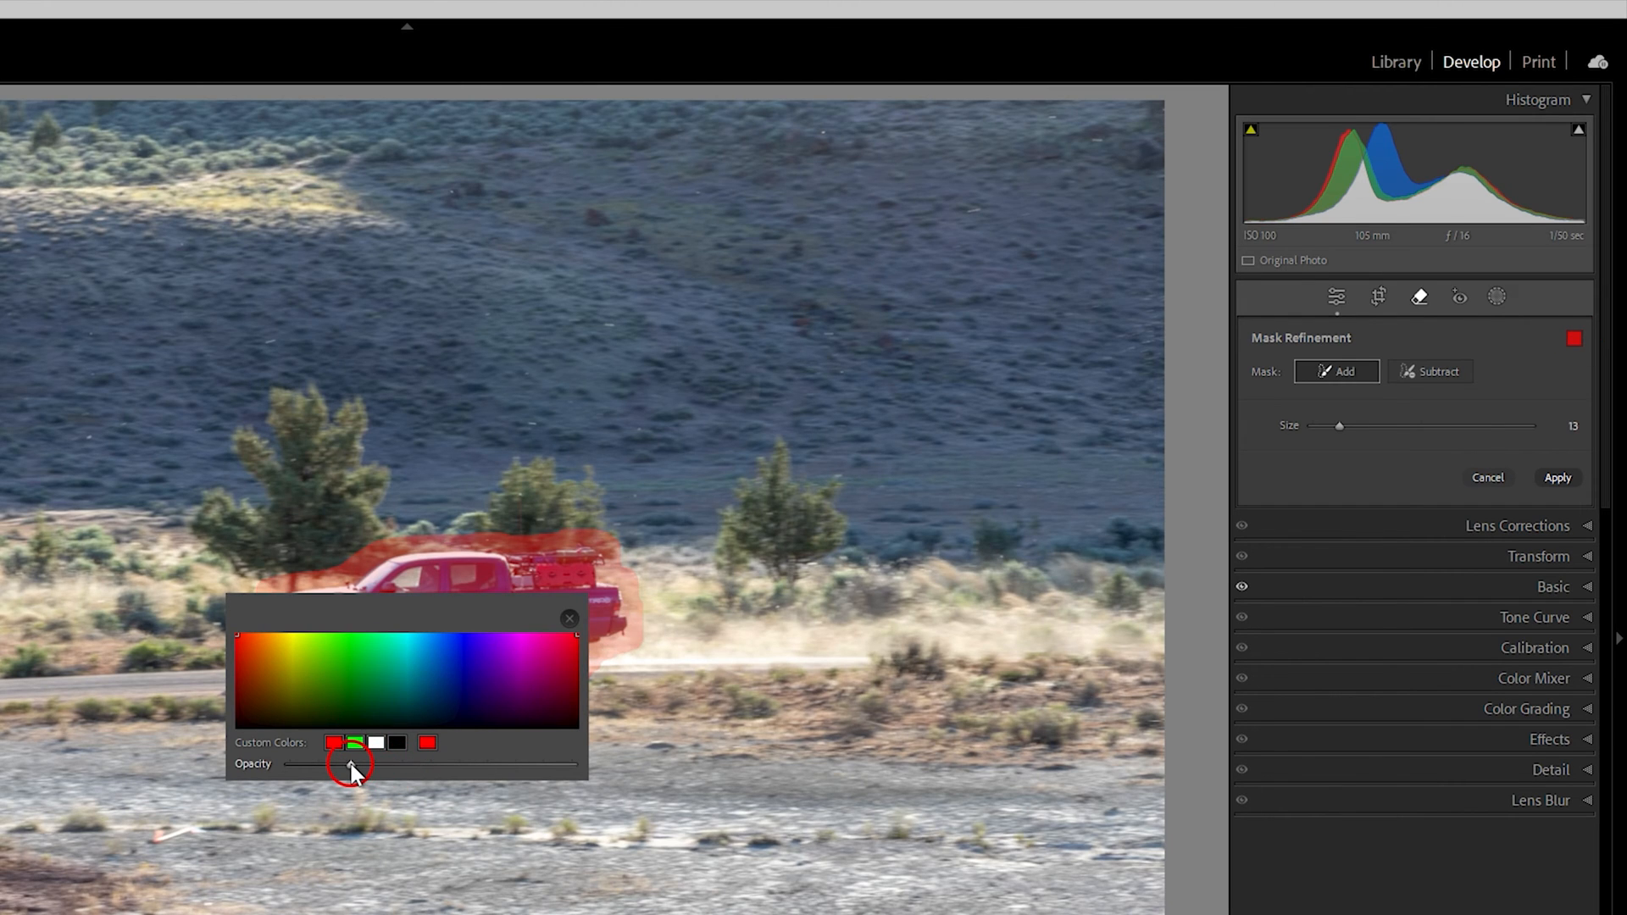
left_click(569, 619)
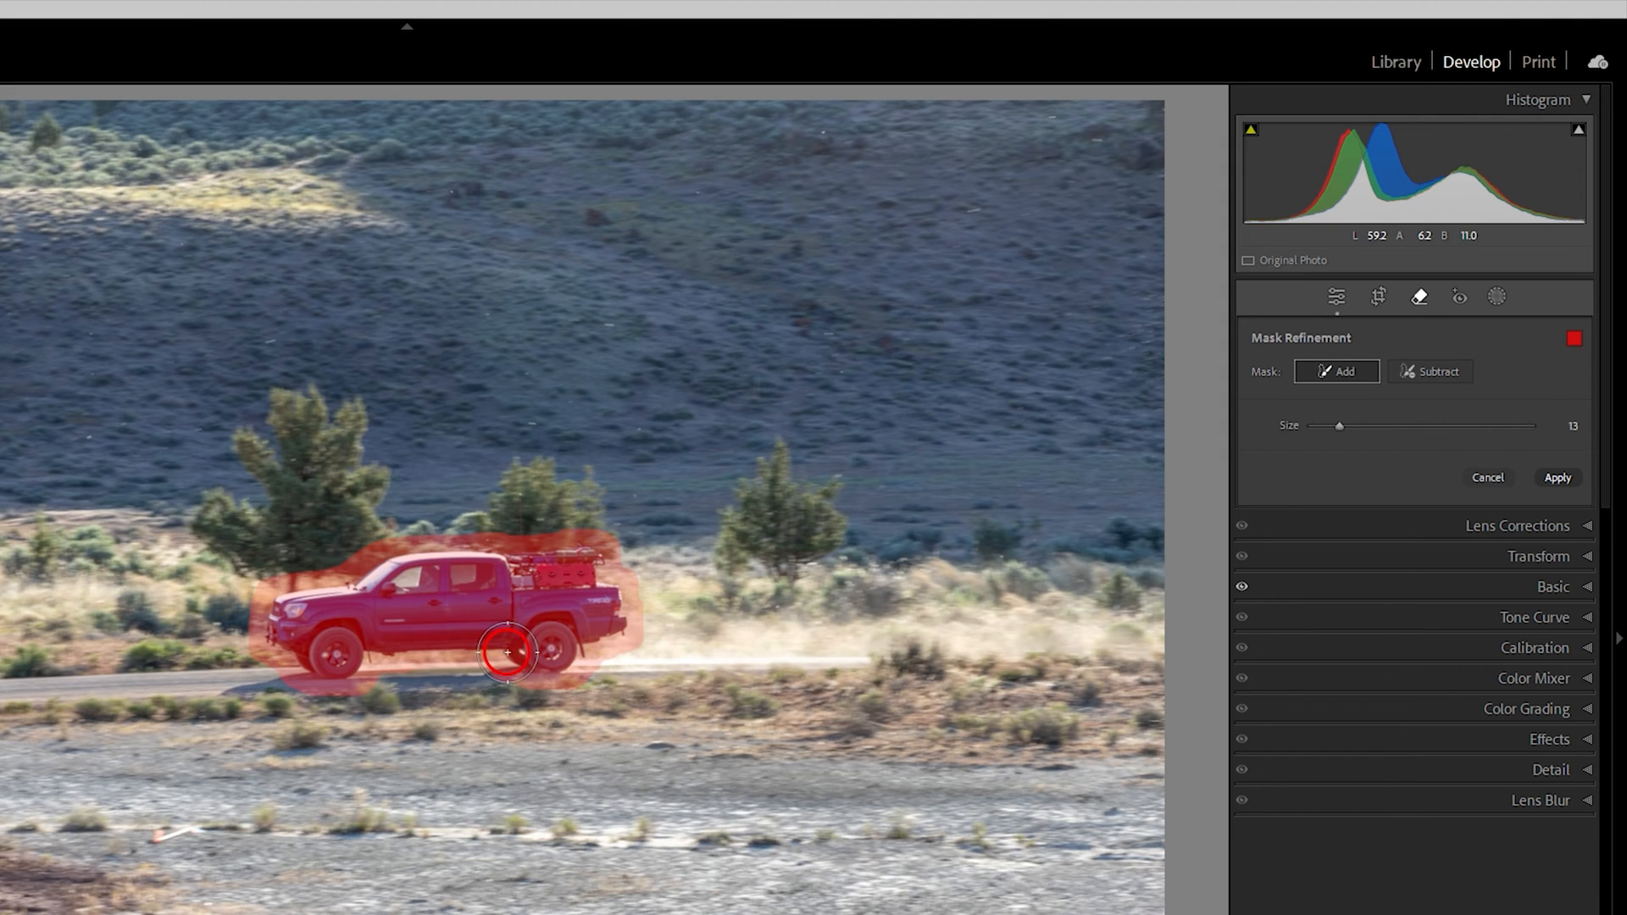
Add the truck's shadow on the road to the mask, subtracting its front end and adding it again.
mouse_move(508, 670)
left_mouse_down()
mouse_move(345, 663)
mouse_move(227, 688)
left_mouse_up()
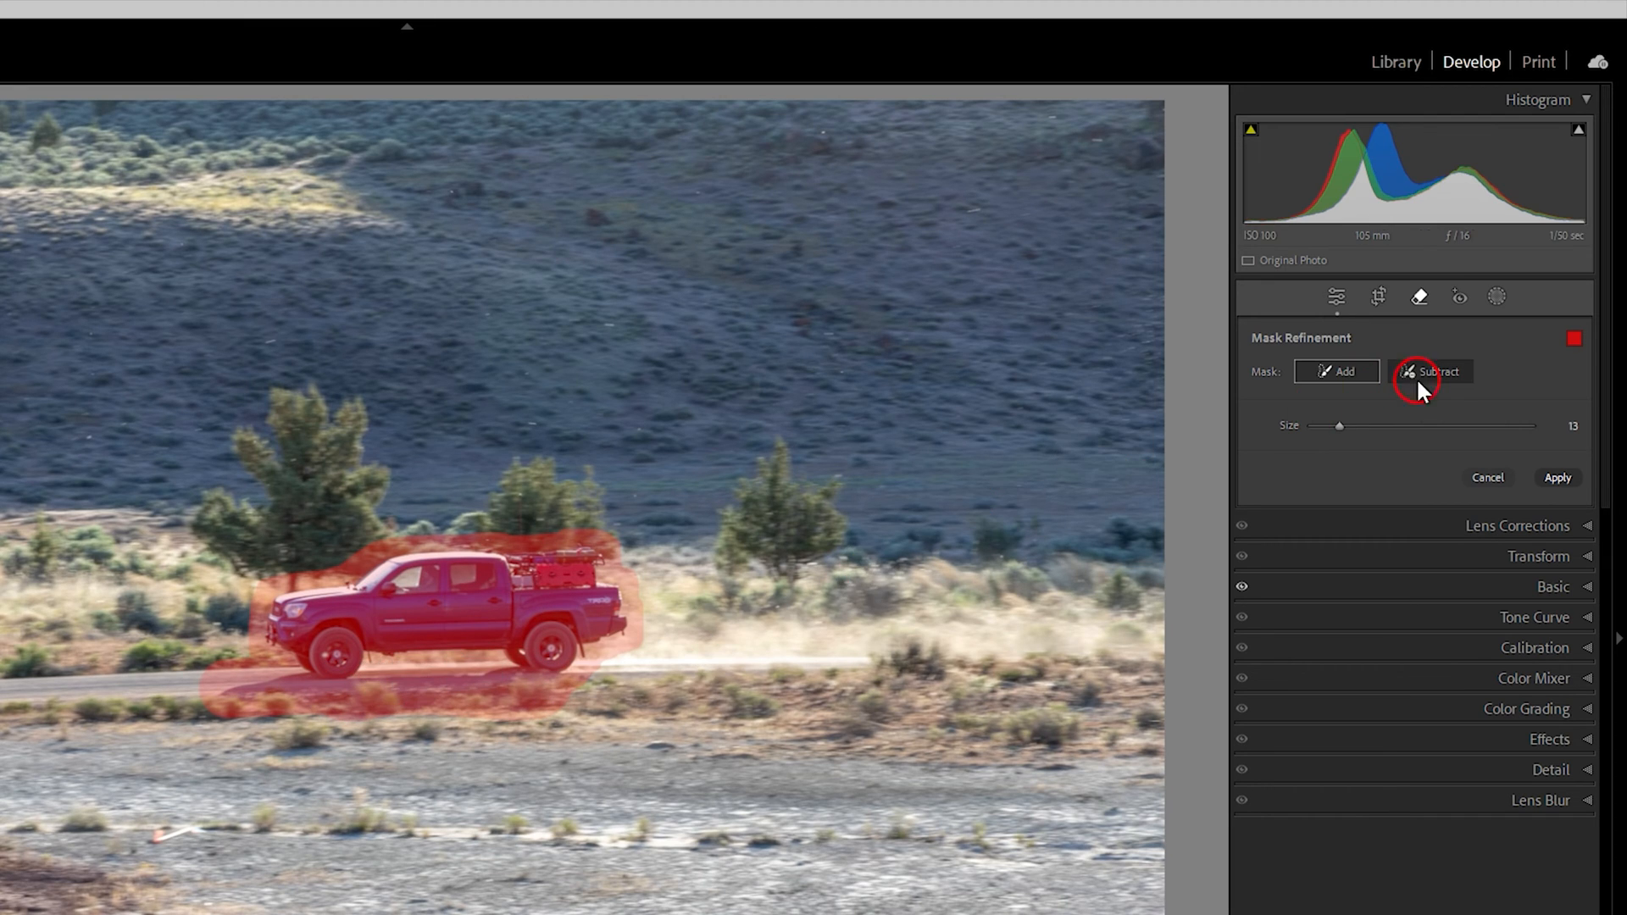
left_click(1439, 376)
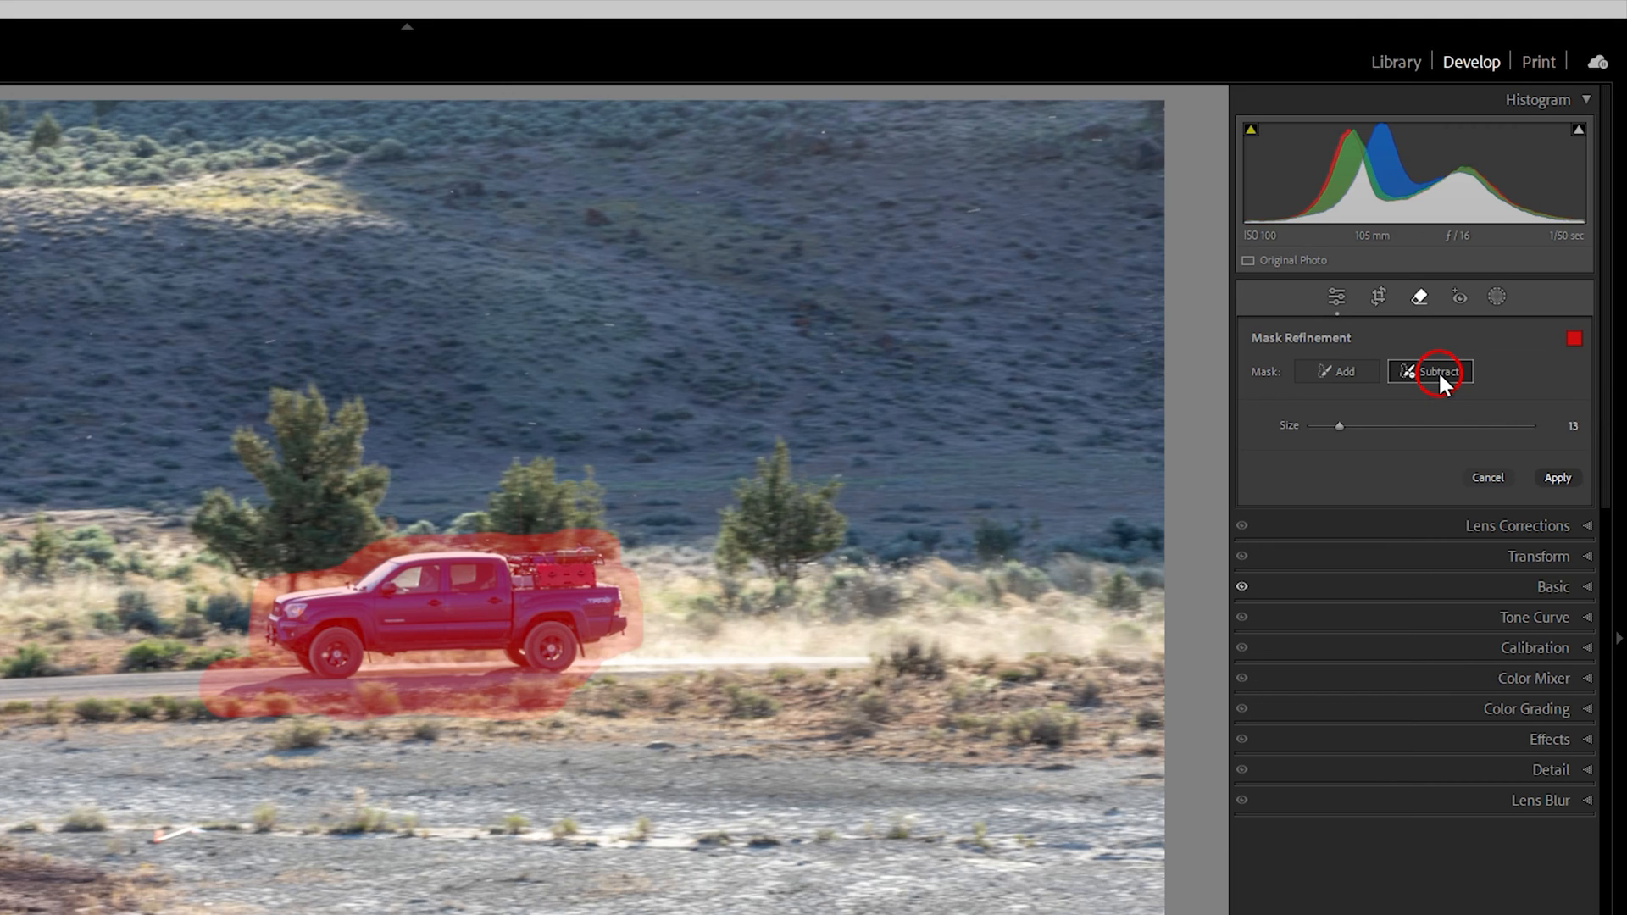
mouse_move(176, 669)
left_mouse_down()
mouse_move(208, 639)
mouse_move(229, 716)
mouse_move(222, 661)
mouse_move(244, 722)
mouse_move(278, 702)
left_mouse_up()
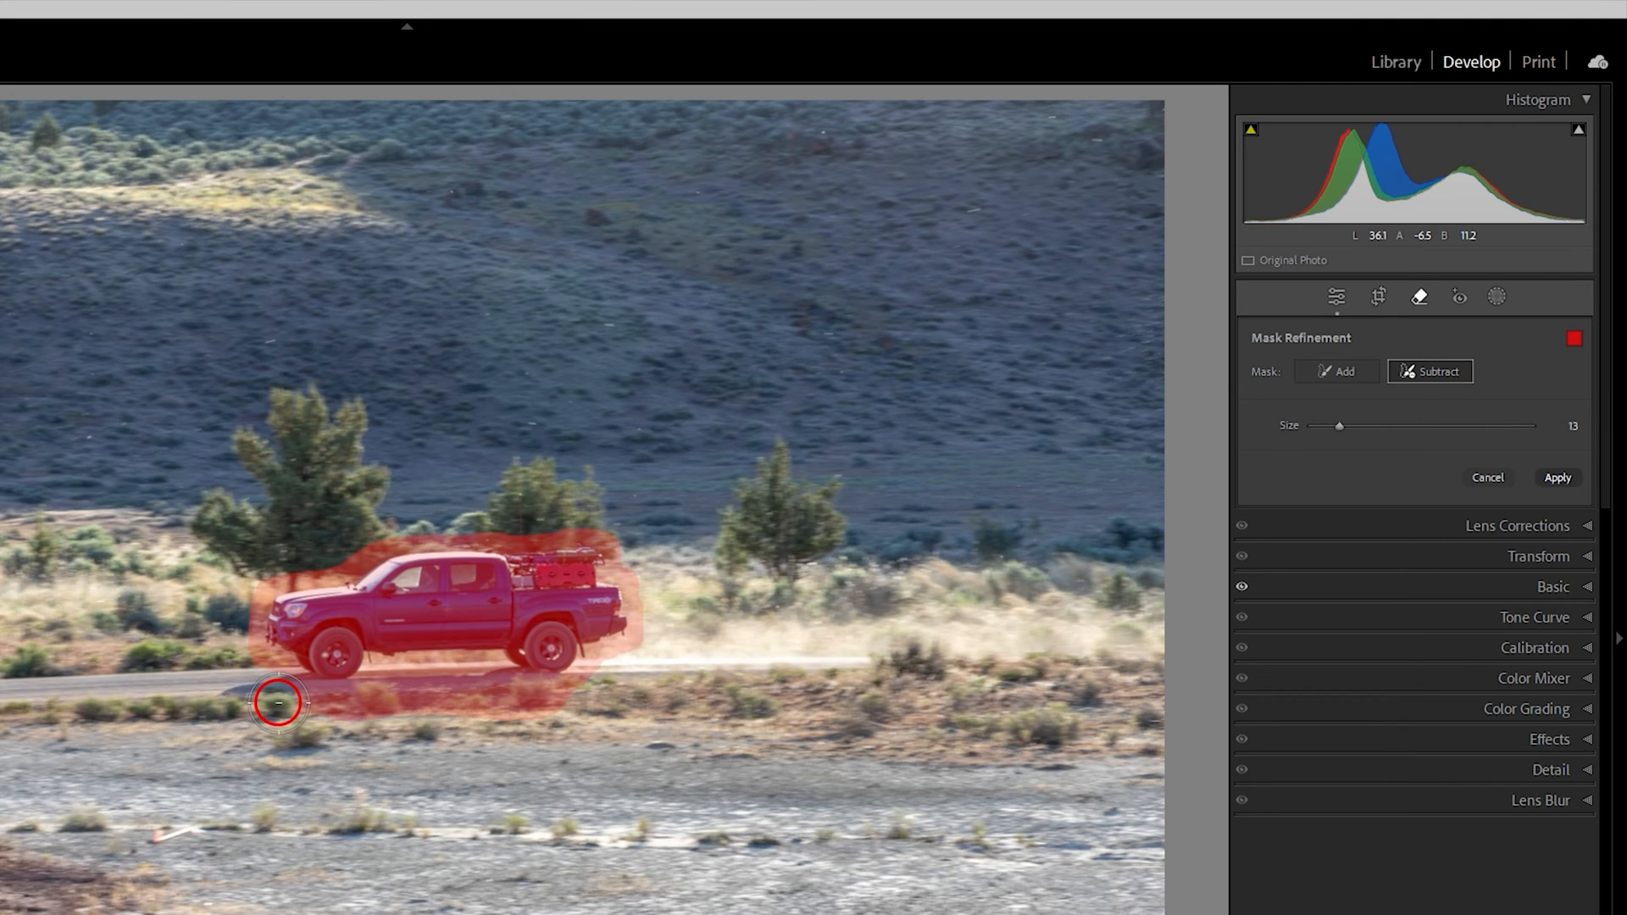
left_click(1339, 371)
mouse_move(297, 646)
left_mouse_down()
mouse_move(298, 674)
mouse_move(232, 687)
mouse_move(256, 690)
left_mouse_up()
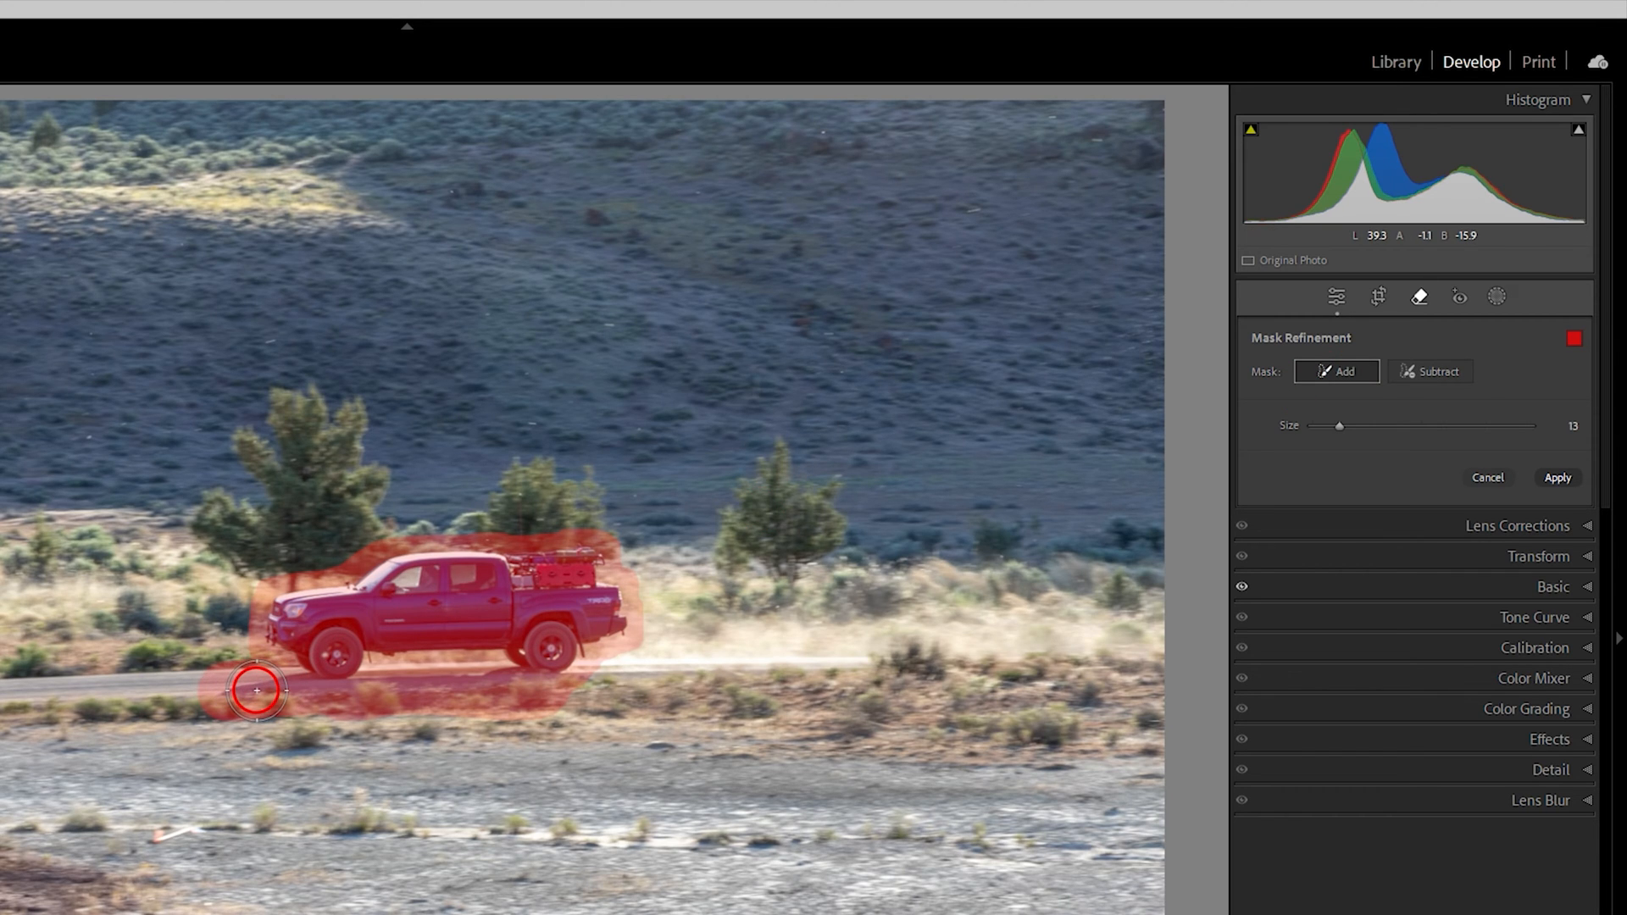
Subtract the excess strip along the roadside plants below the truck's shadow from the mask.
key("alt")
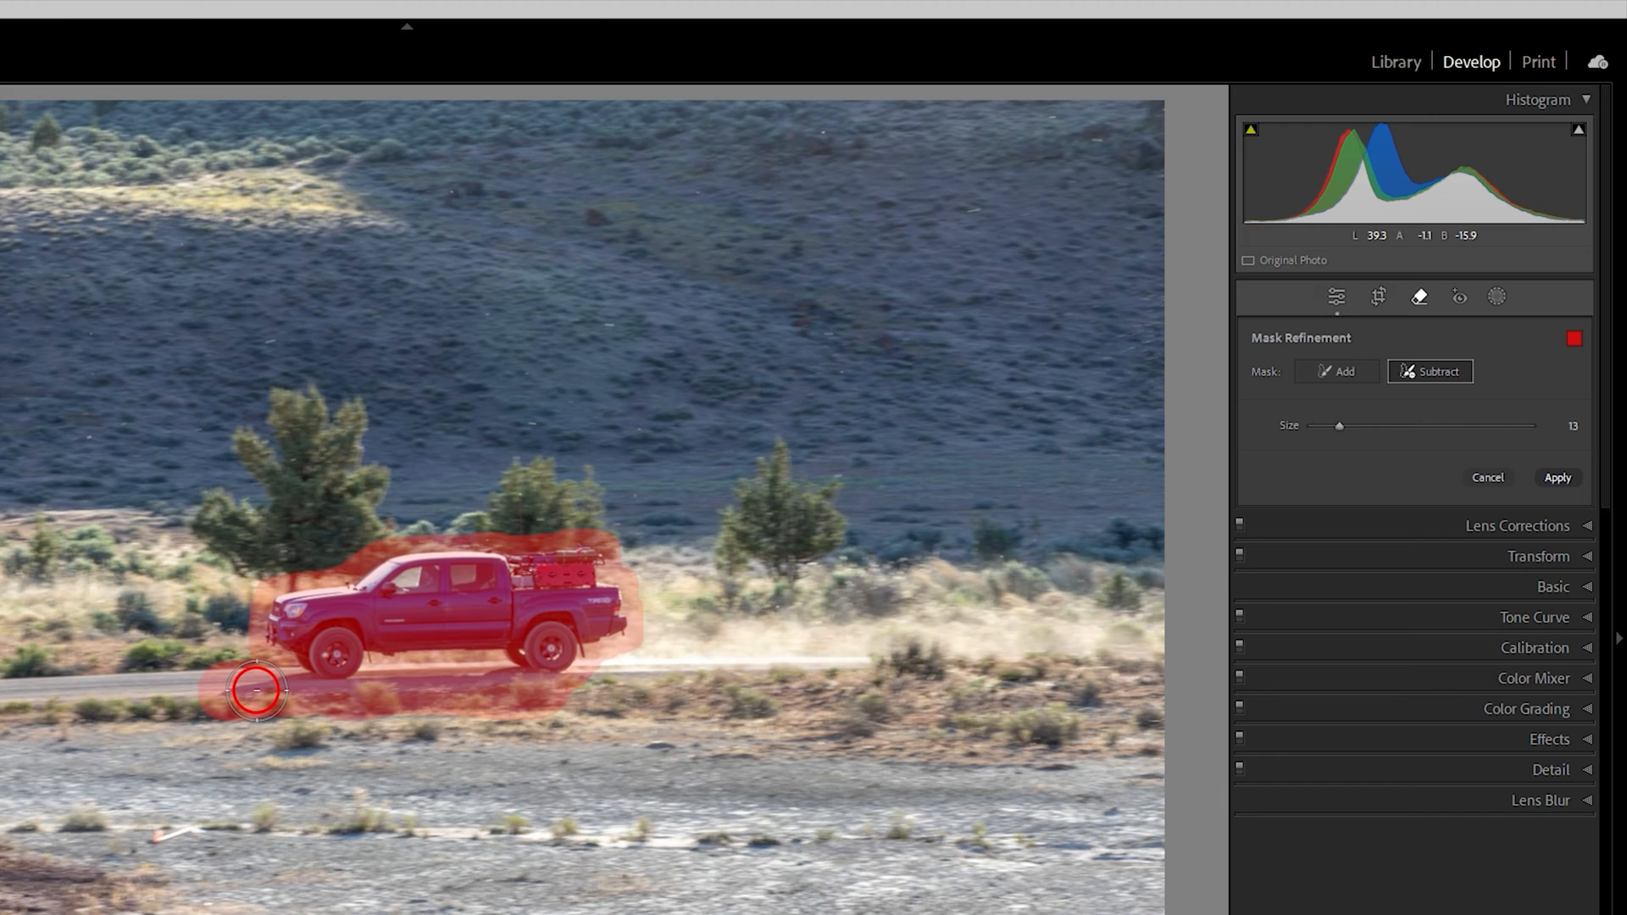
key("alt")
key("alt")
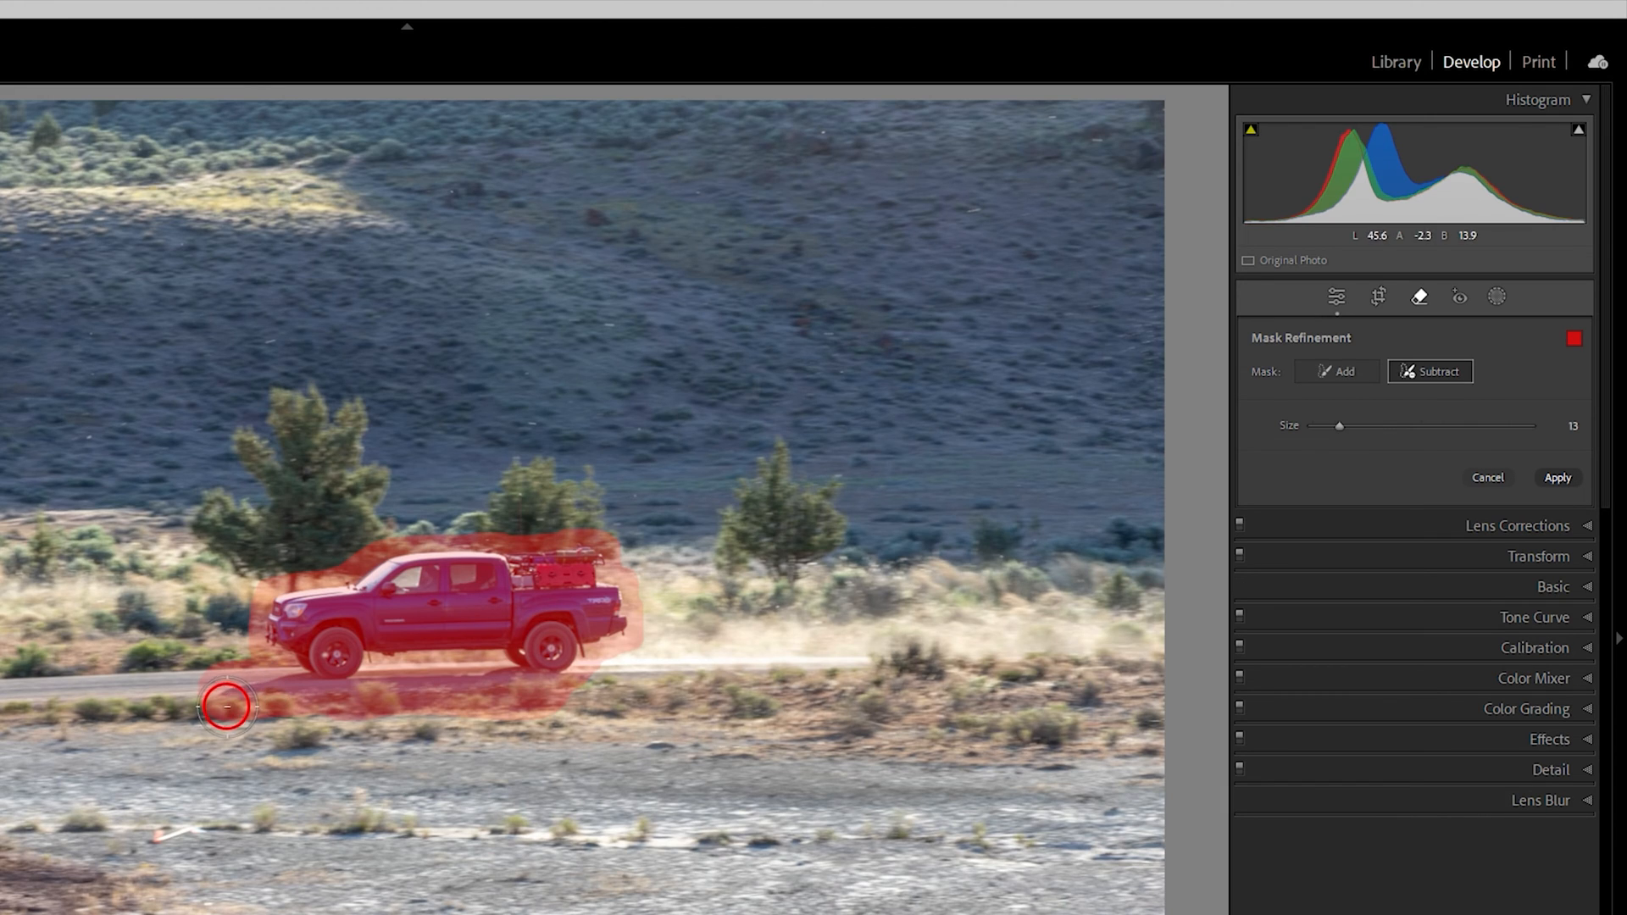
left_click_drag(214, 713, 589, 714)
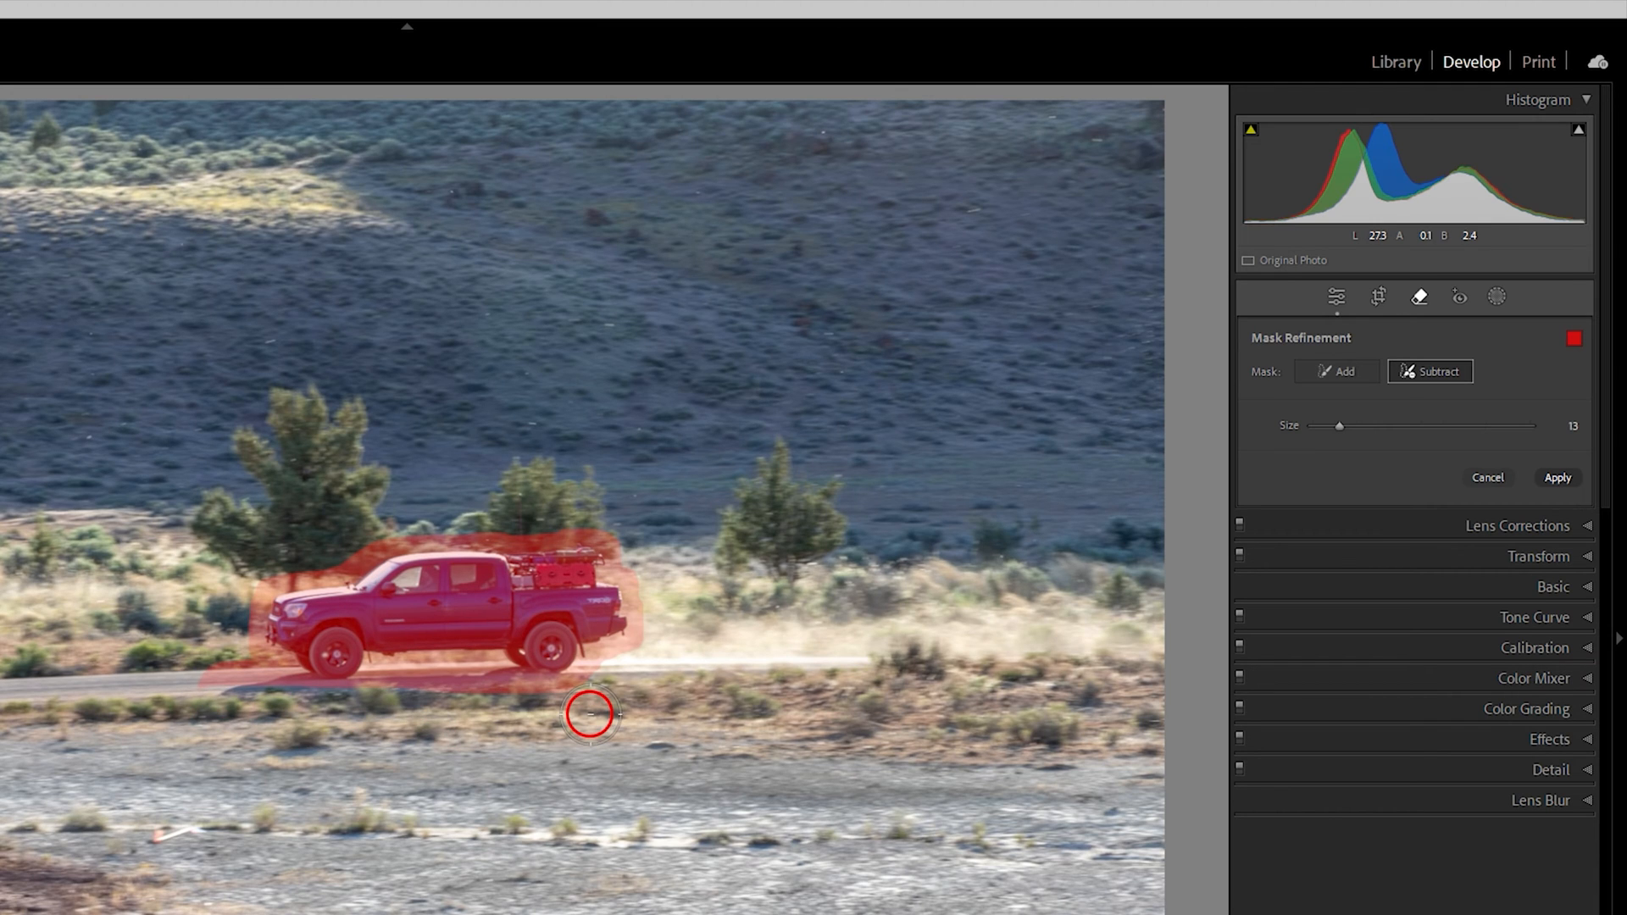
Subtract the area around the truck's front wheel from the mask and add it back.
left_click(1463, 369)
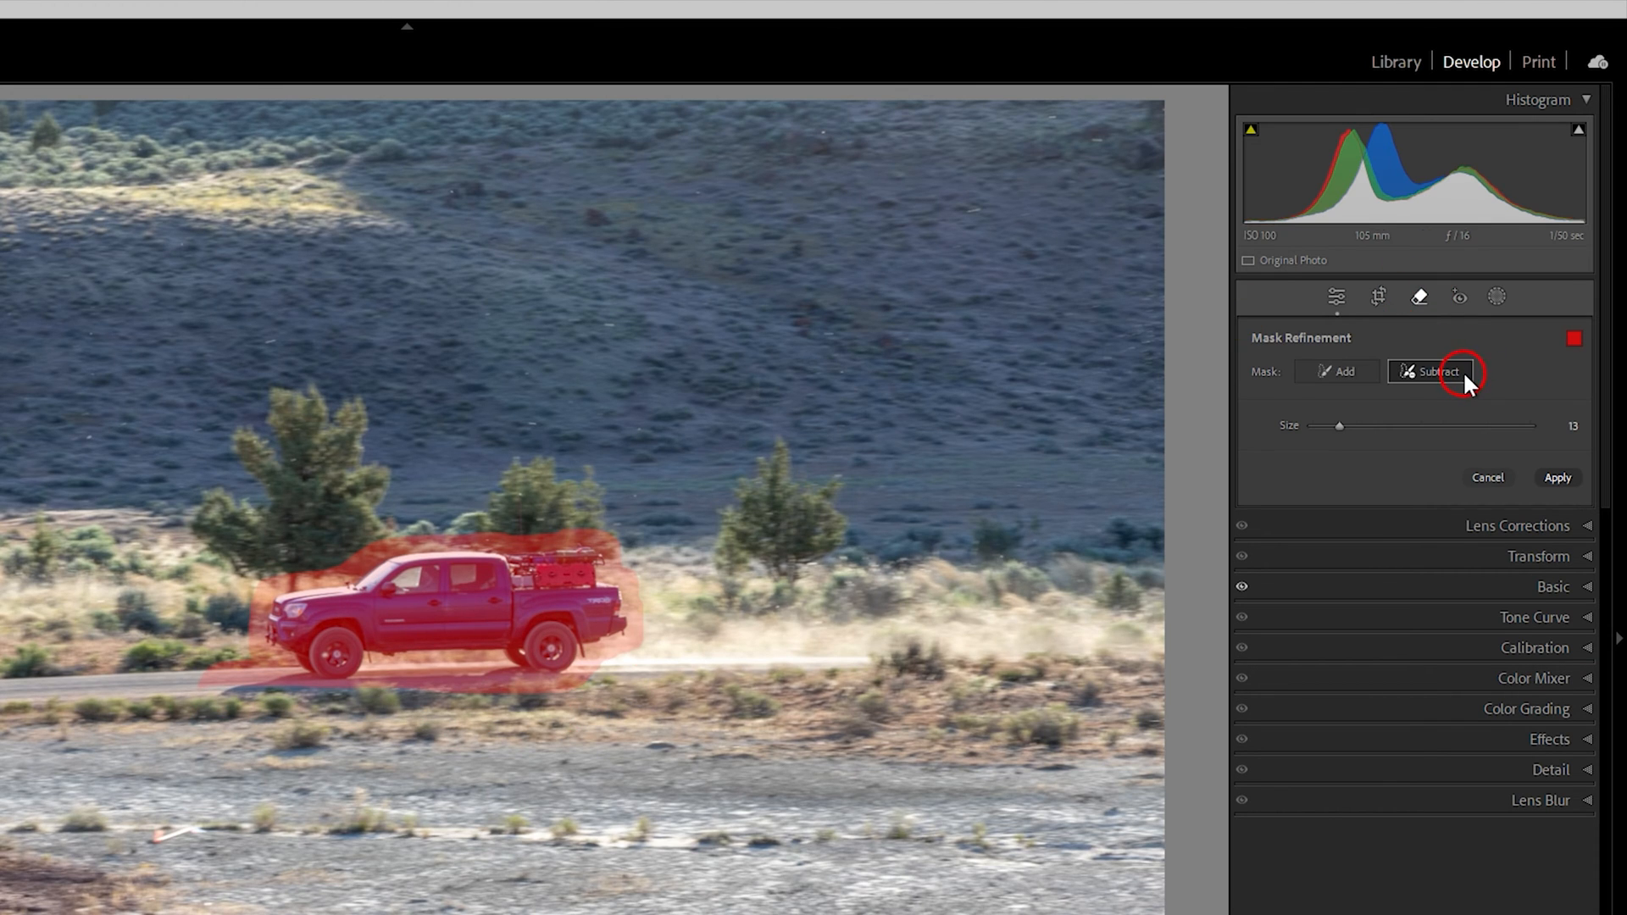
left_click_drag(230, 646, 378, 653)
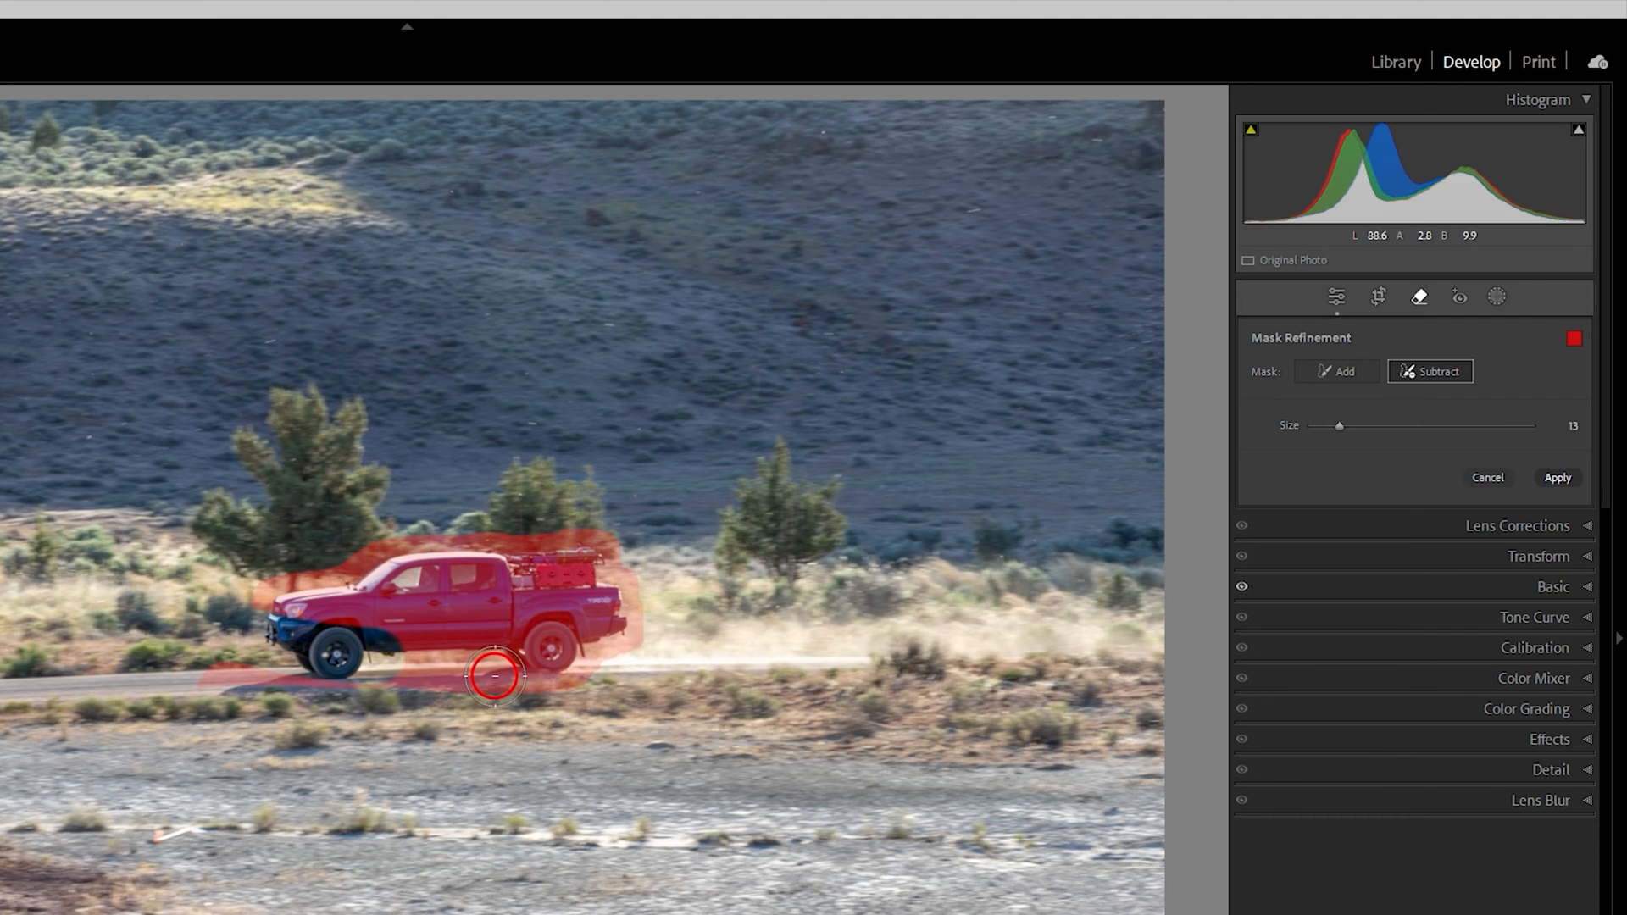
key("alt")
mouse_move(386, 655)
left_mouse_down()
mouse_move(266, 628)
mouse_move(256, 645)
mouse_move(373, 669)
left_mouse_up()
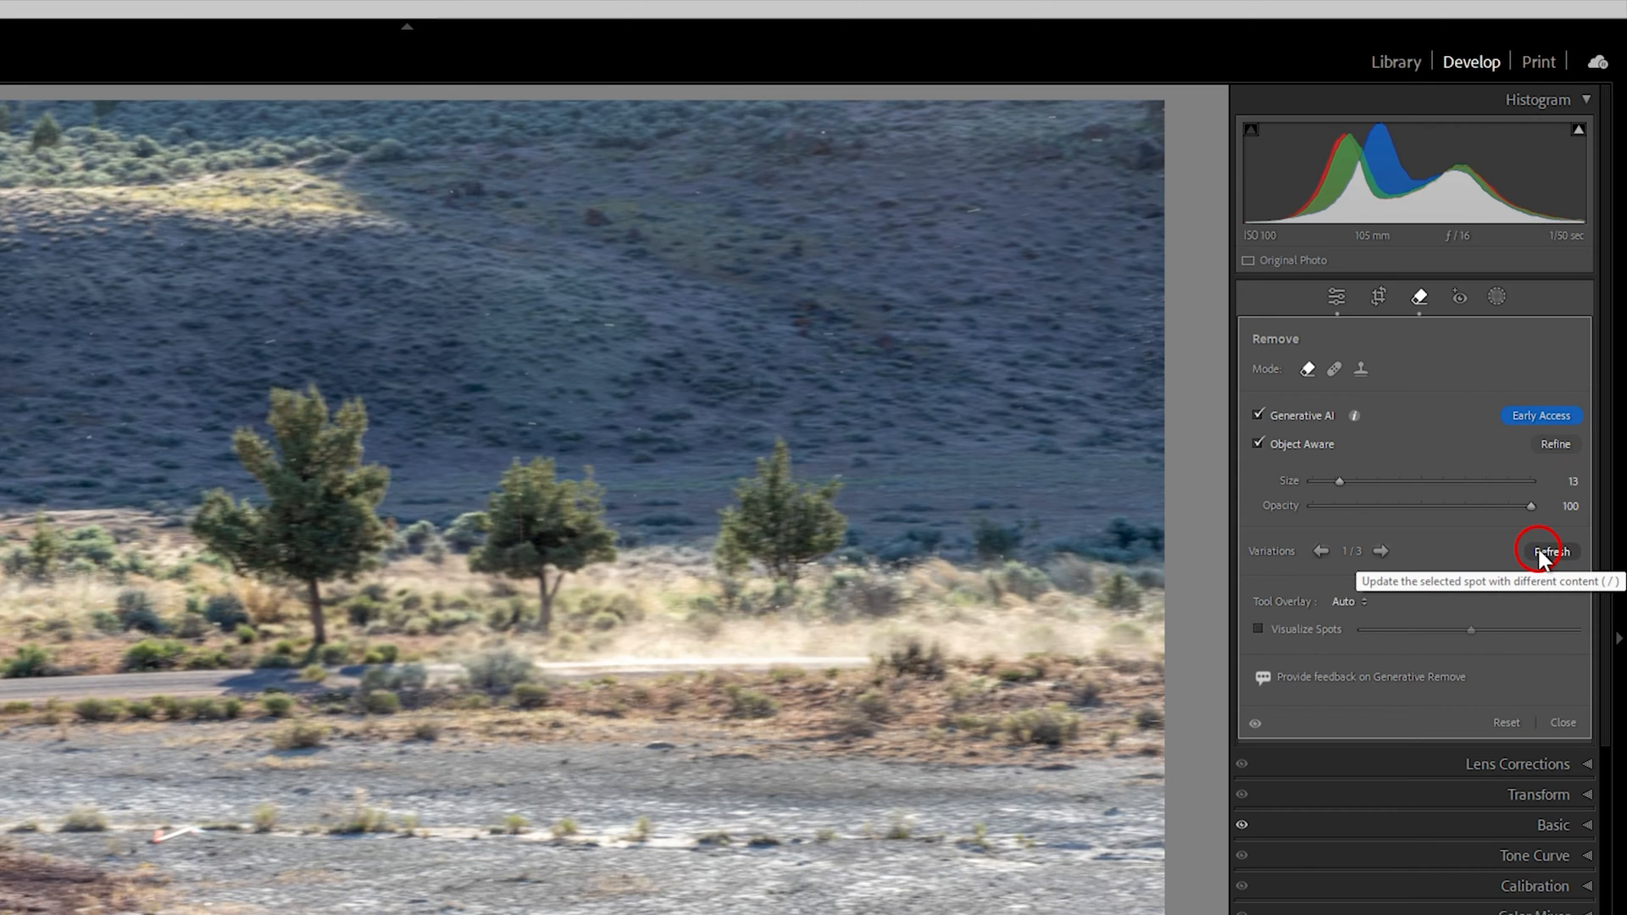
Go through the generated fill variations and refresh the spot for a new set to browse.
left_click(1381, 550)
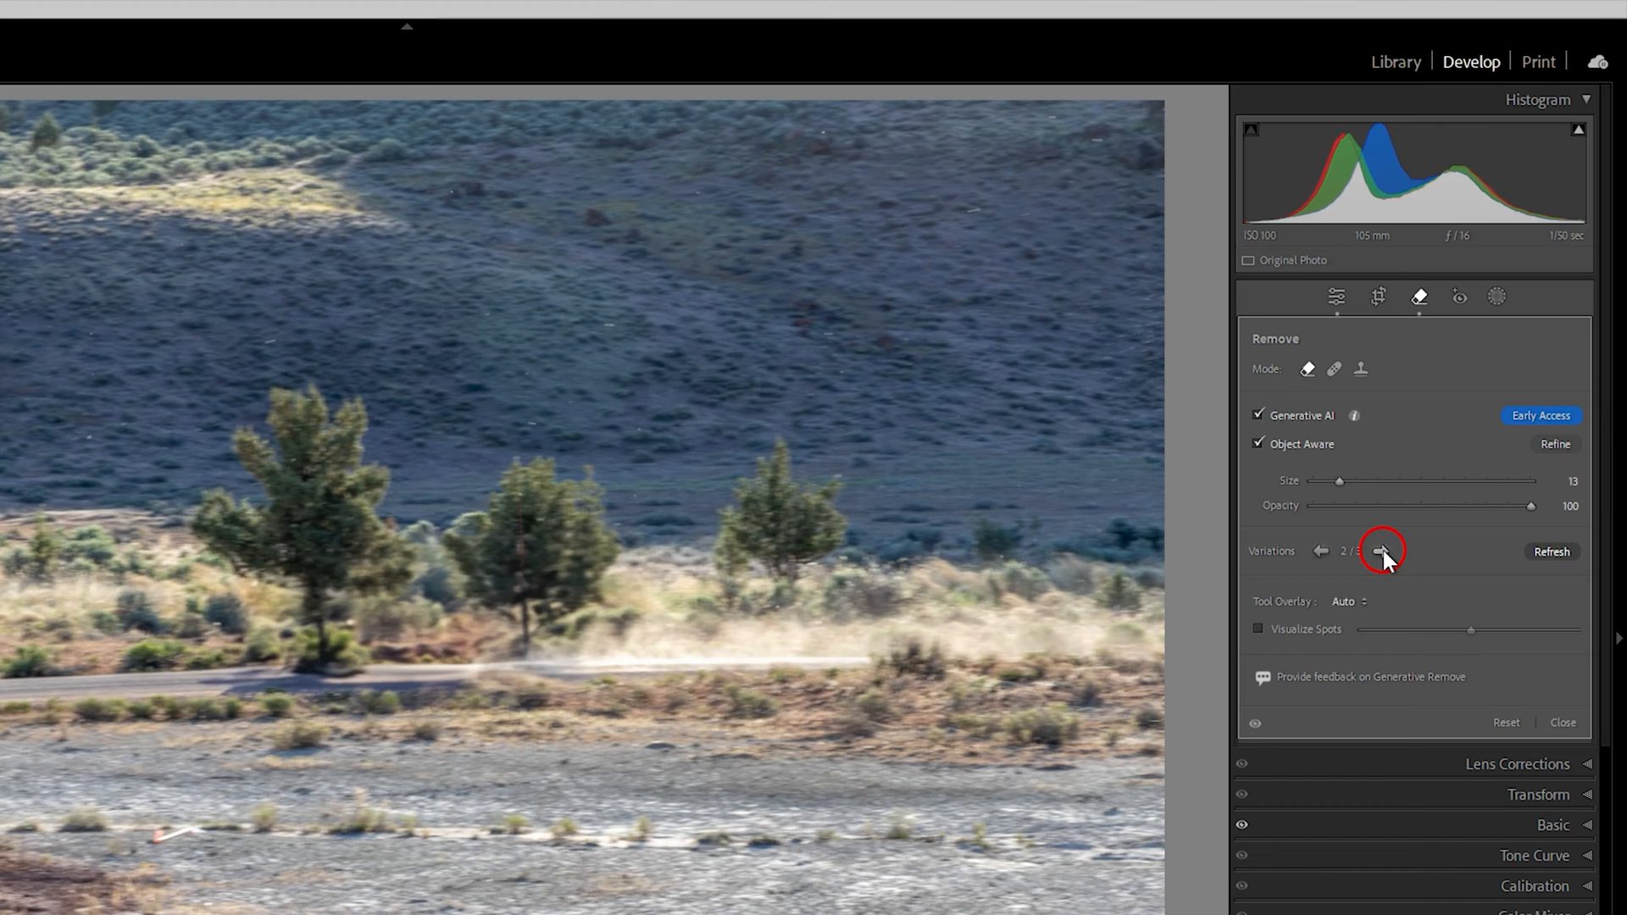
left_click(1381, 551)
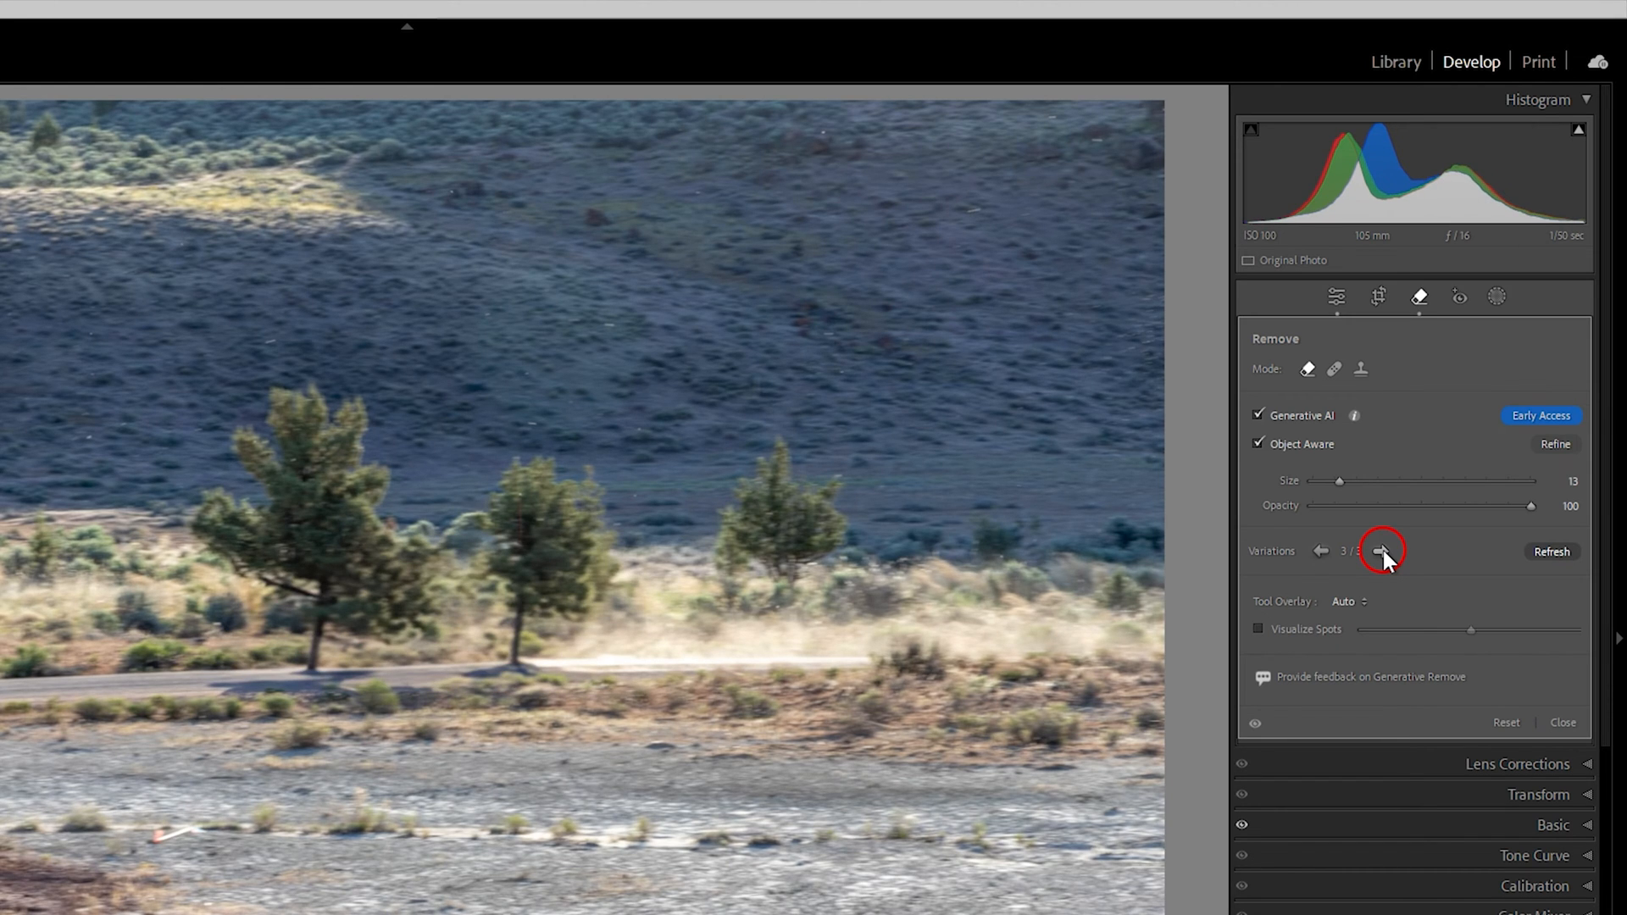
left_click(1545, 551)
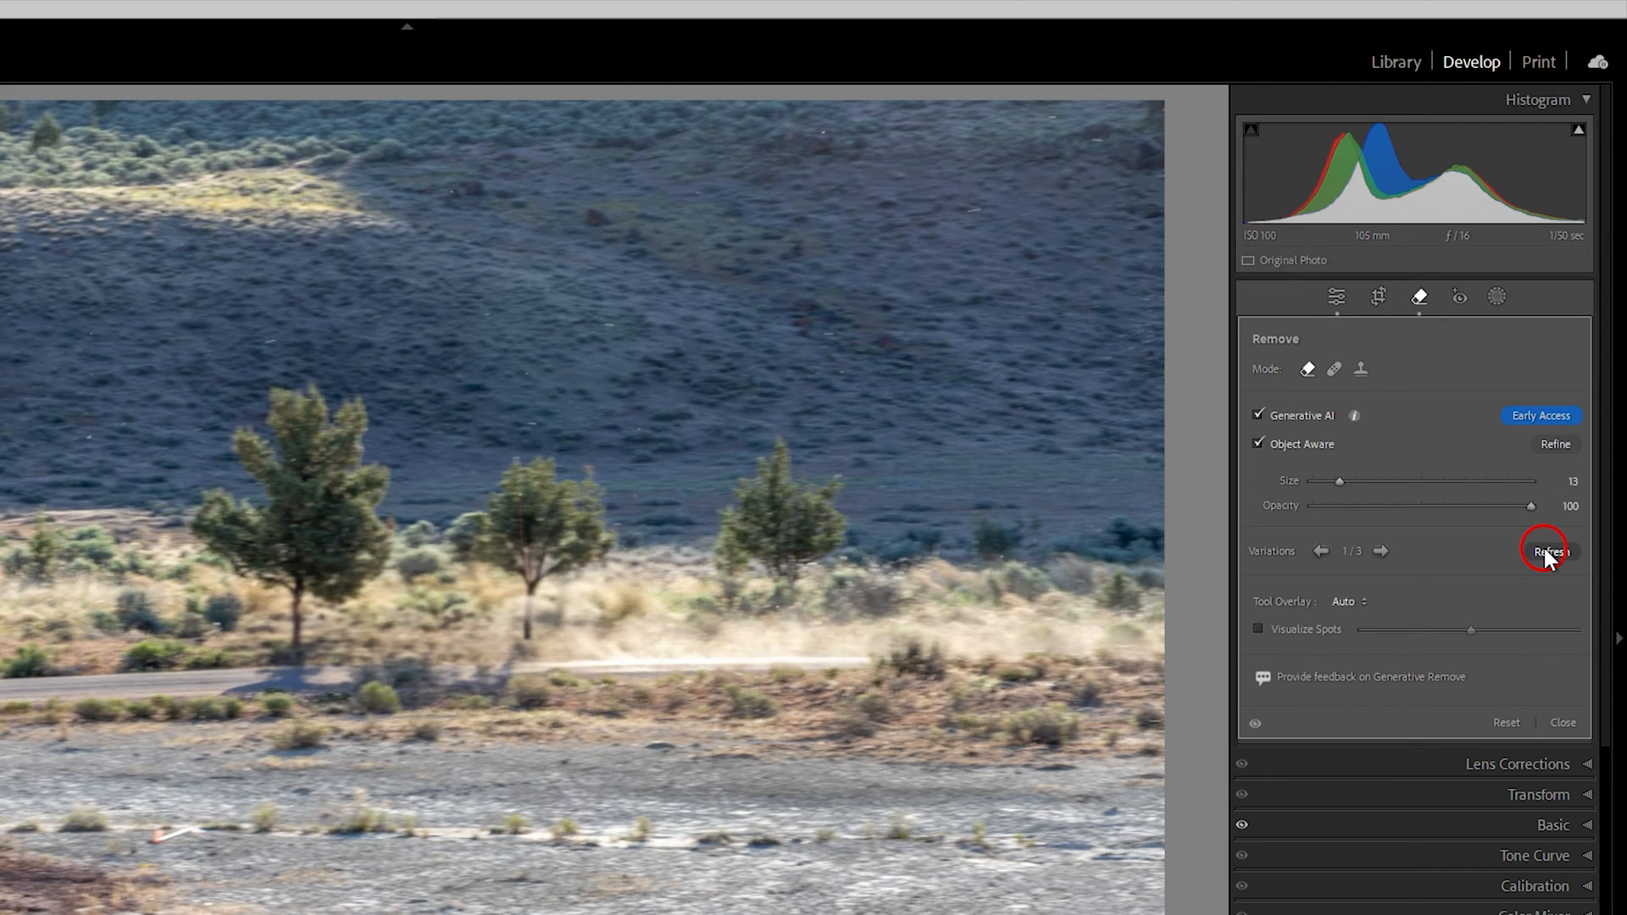
left_click(1381, 551)
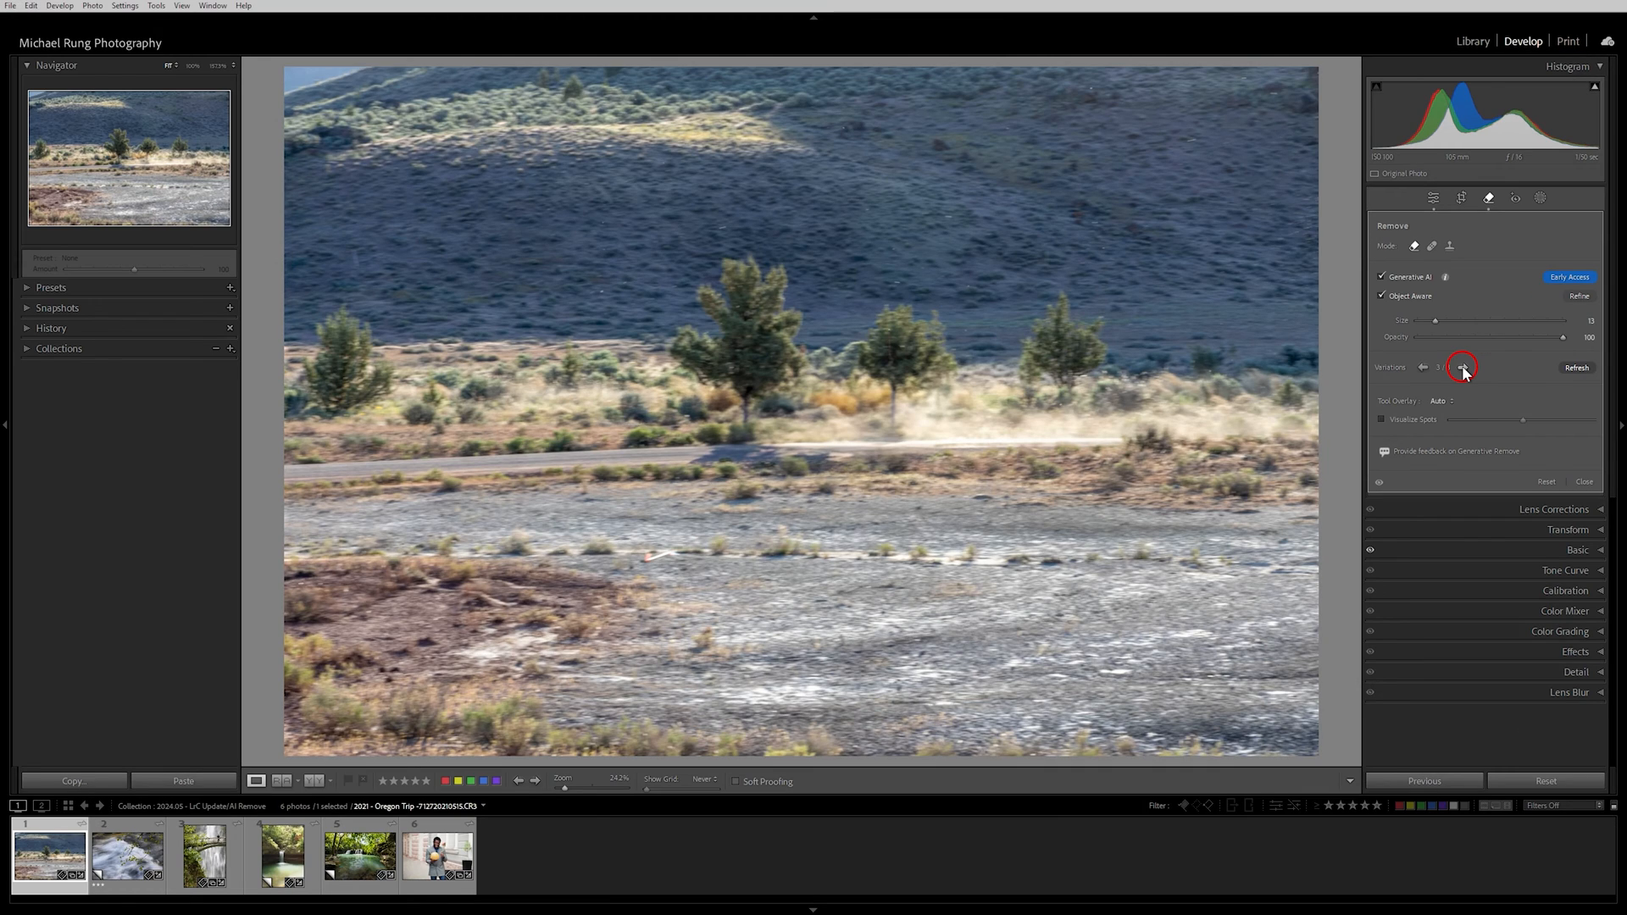
Inspect the generated fill at 100% zoom and reset the Remove edits.
left_click(849, 414)
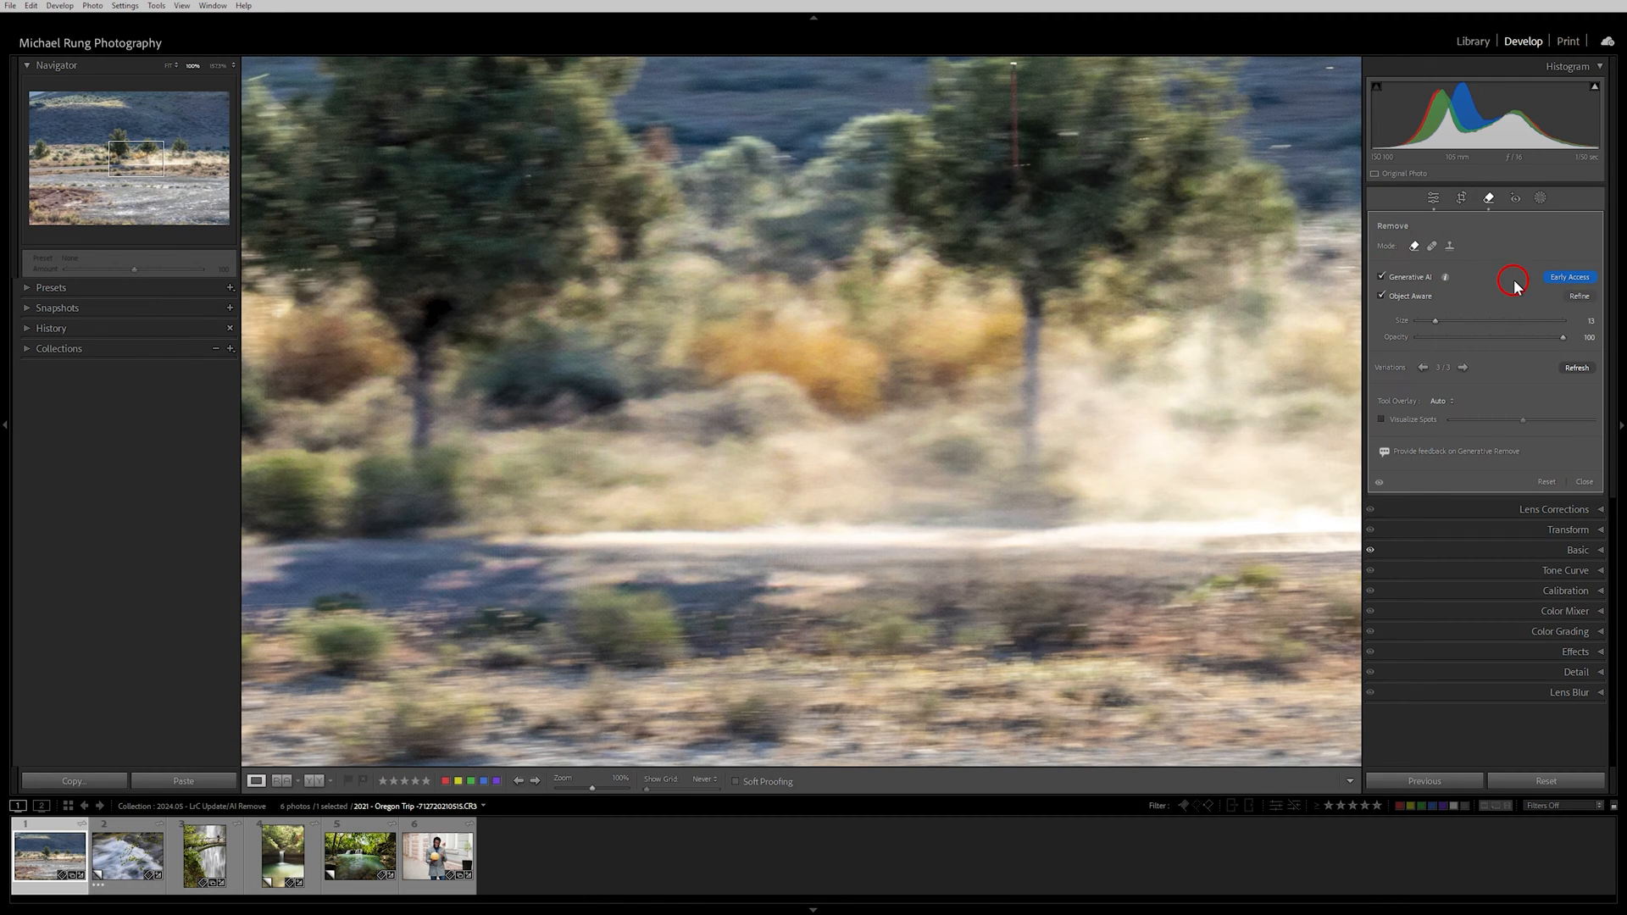
left_click_drag(446, 200, 593, 356)
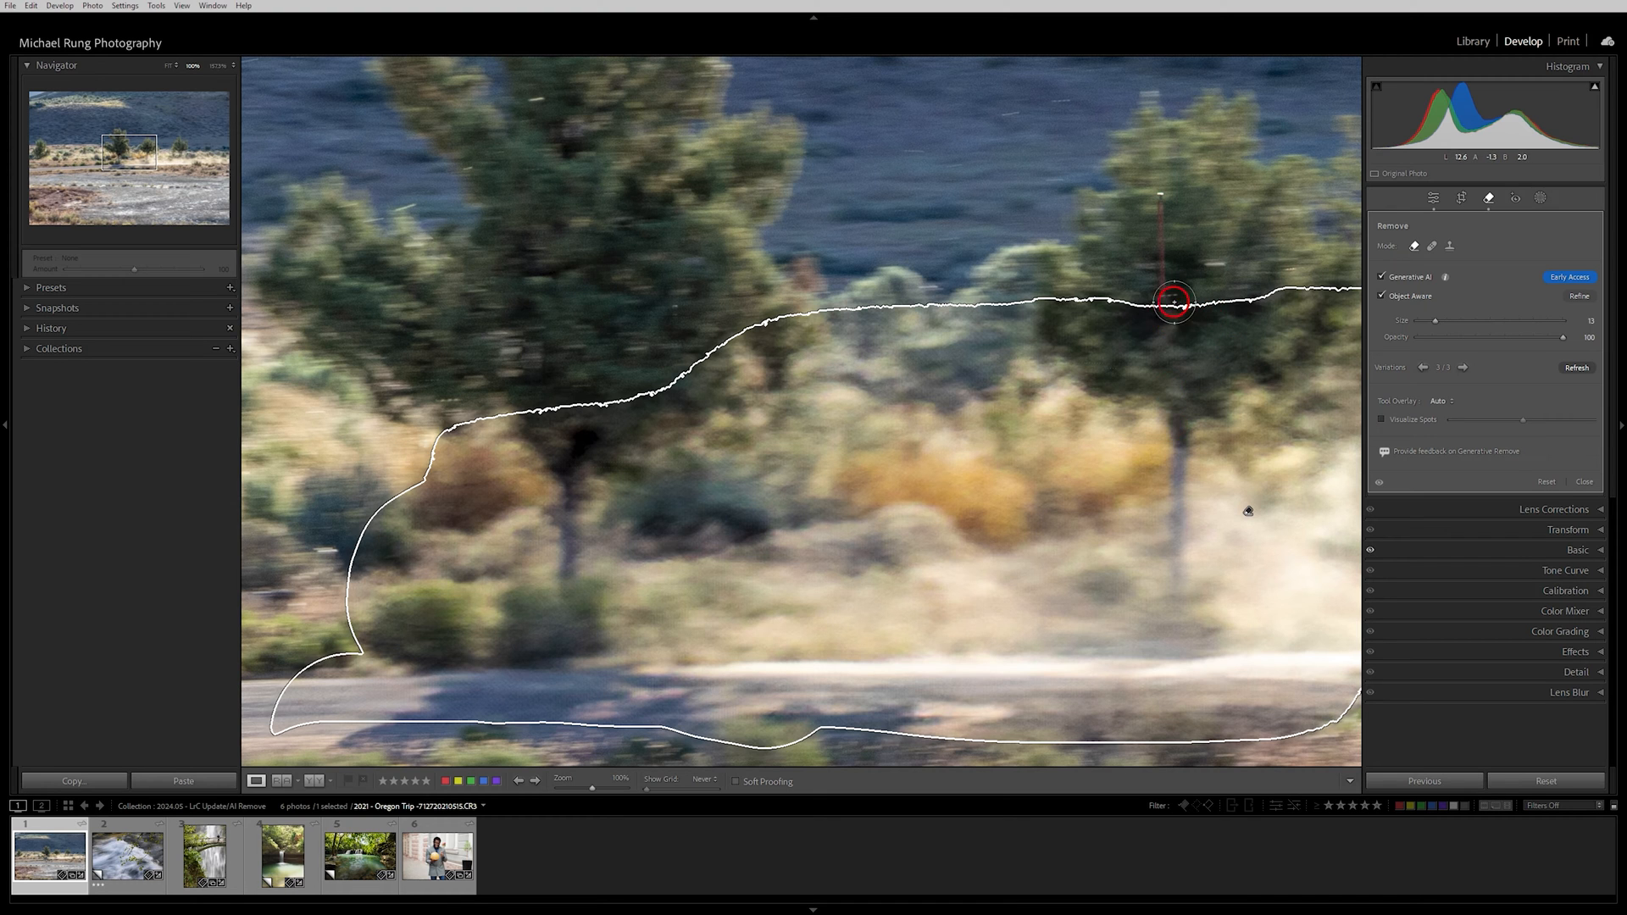
key("z")
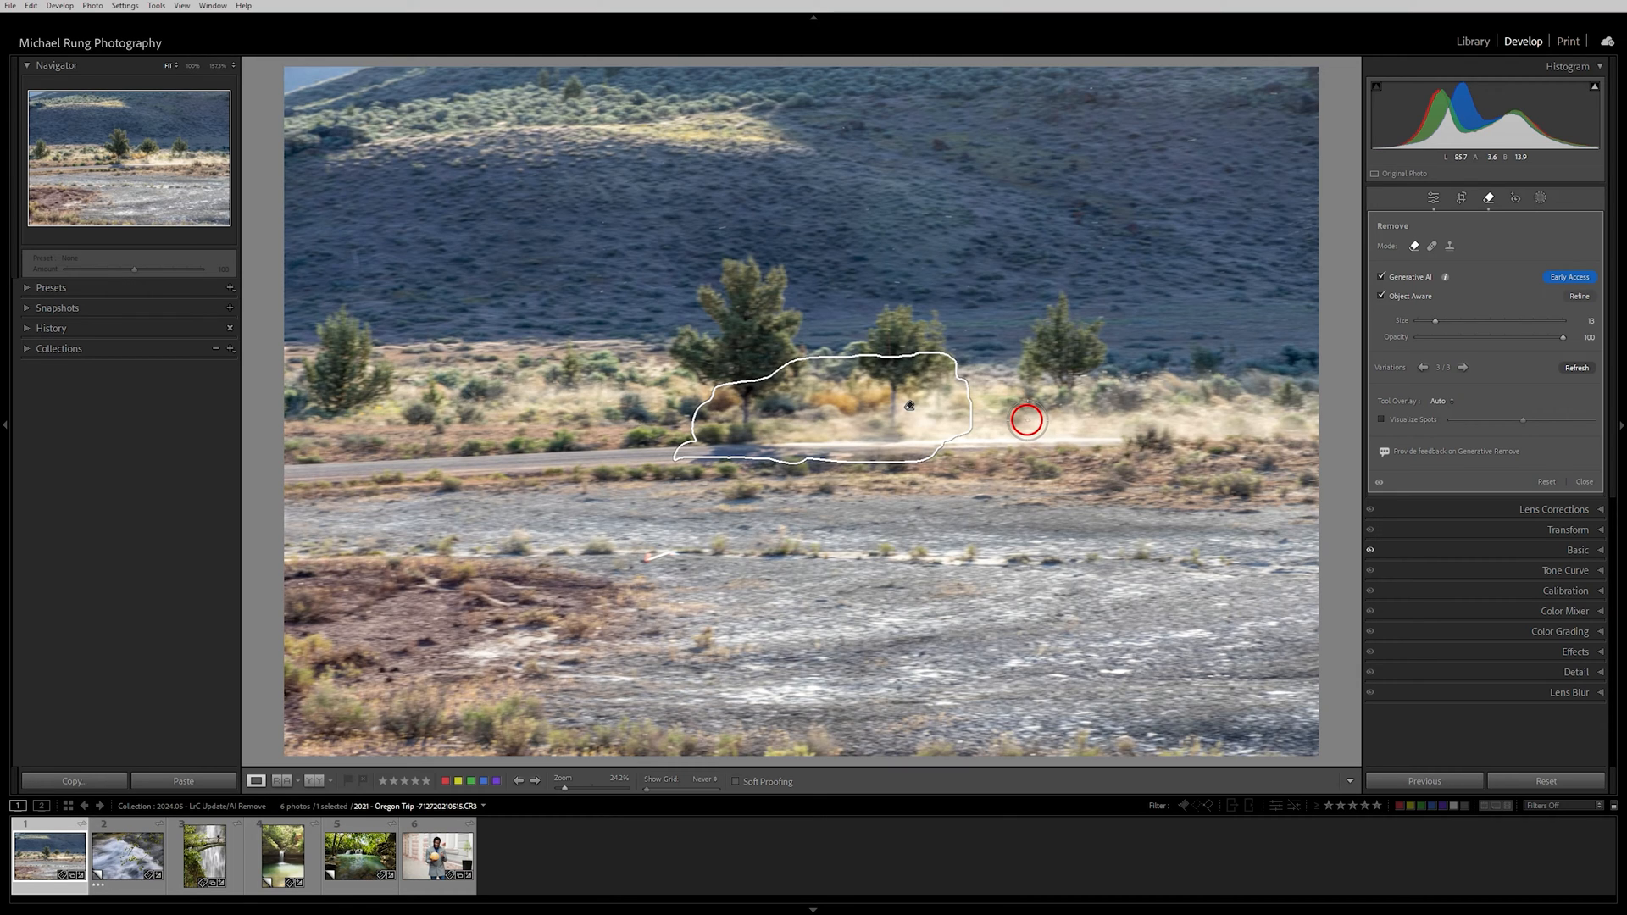
left_click(1546, 481)
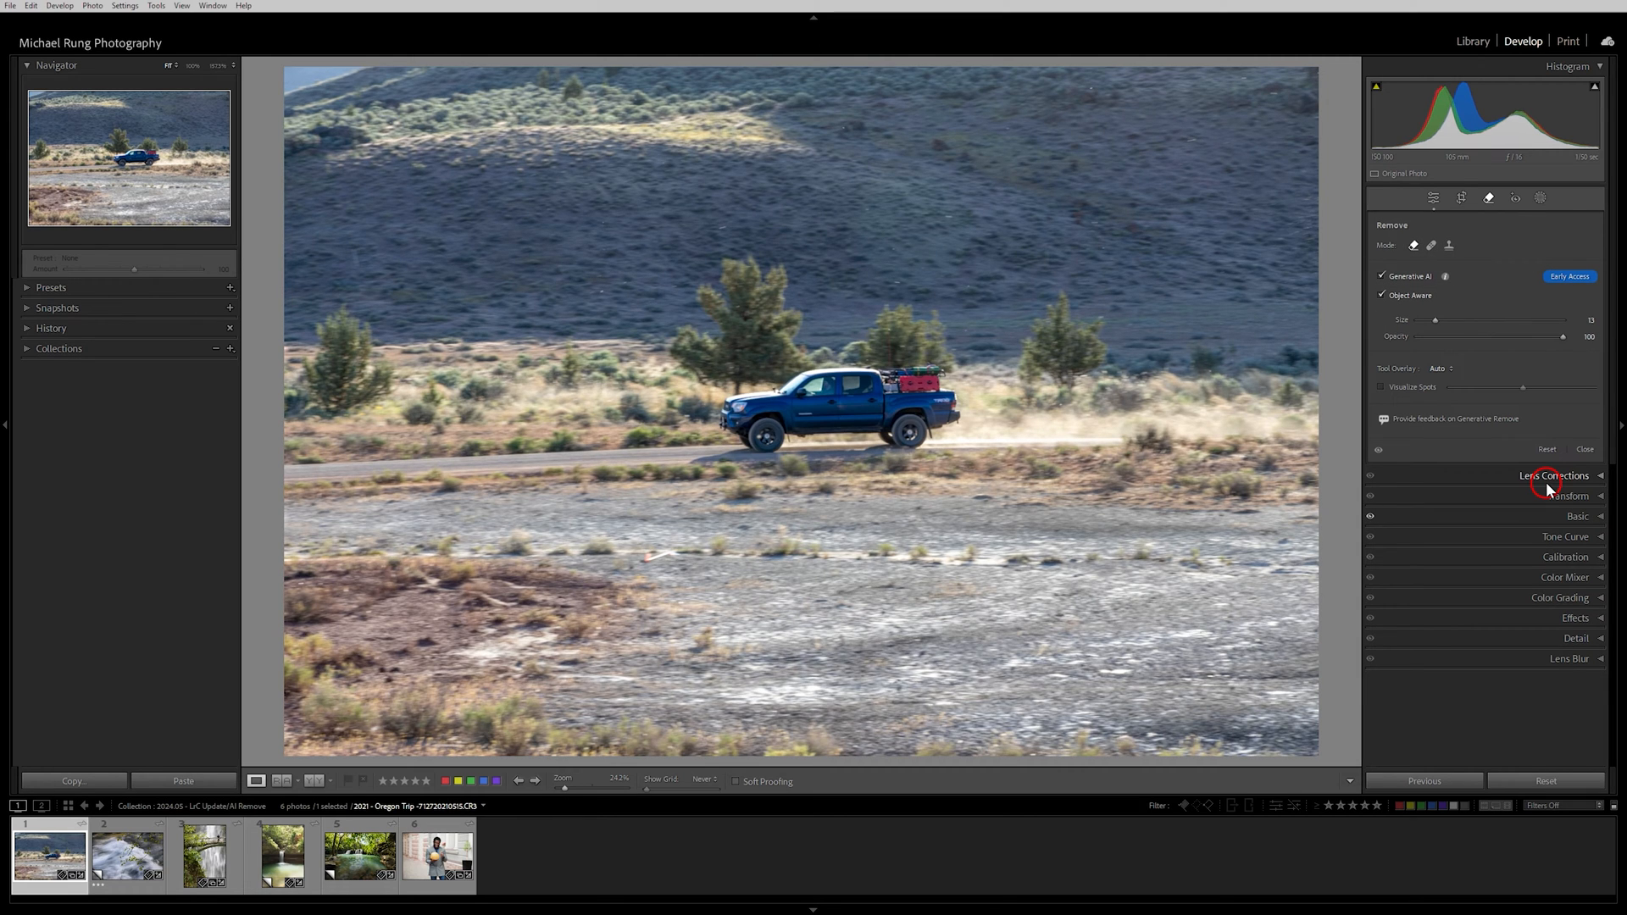
Generatively remove the truck by brushing over it with its road shadow added to the mask.
mouse_move(718, 424)
left_mouse_down()
mouse_move(796, 373)
mouse_move(872, 360)
mouse_move(942, 376)
mouse_move(966, 420)
mouse_move(839, 464)
mouse_move(717, 455)
mouse_move(701, 443)
mouse_move(714, 431)
left_mouse_up()
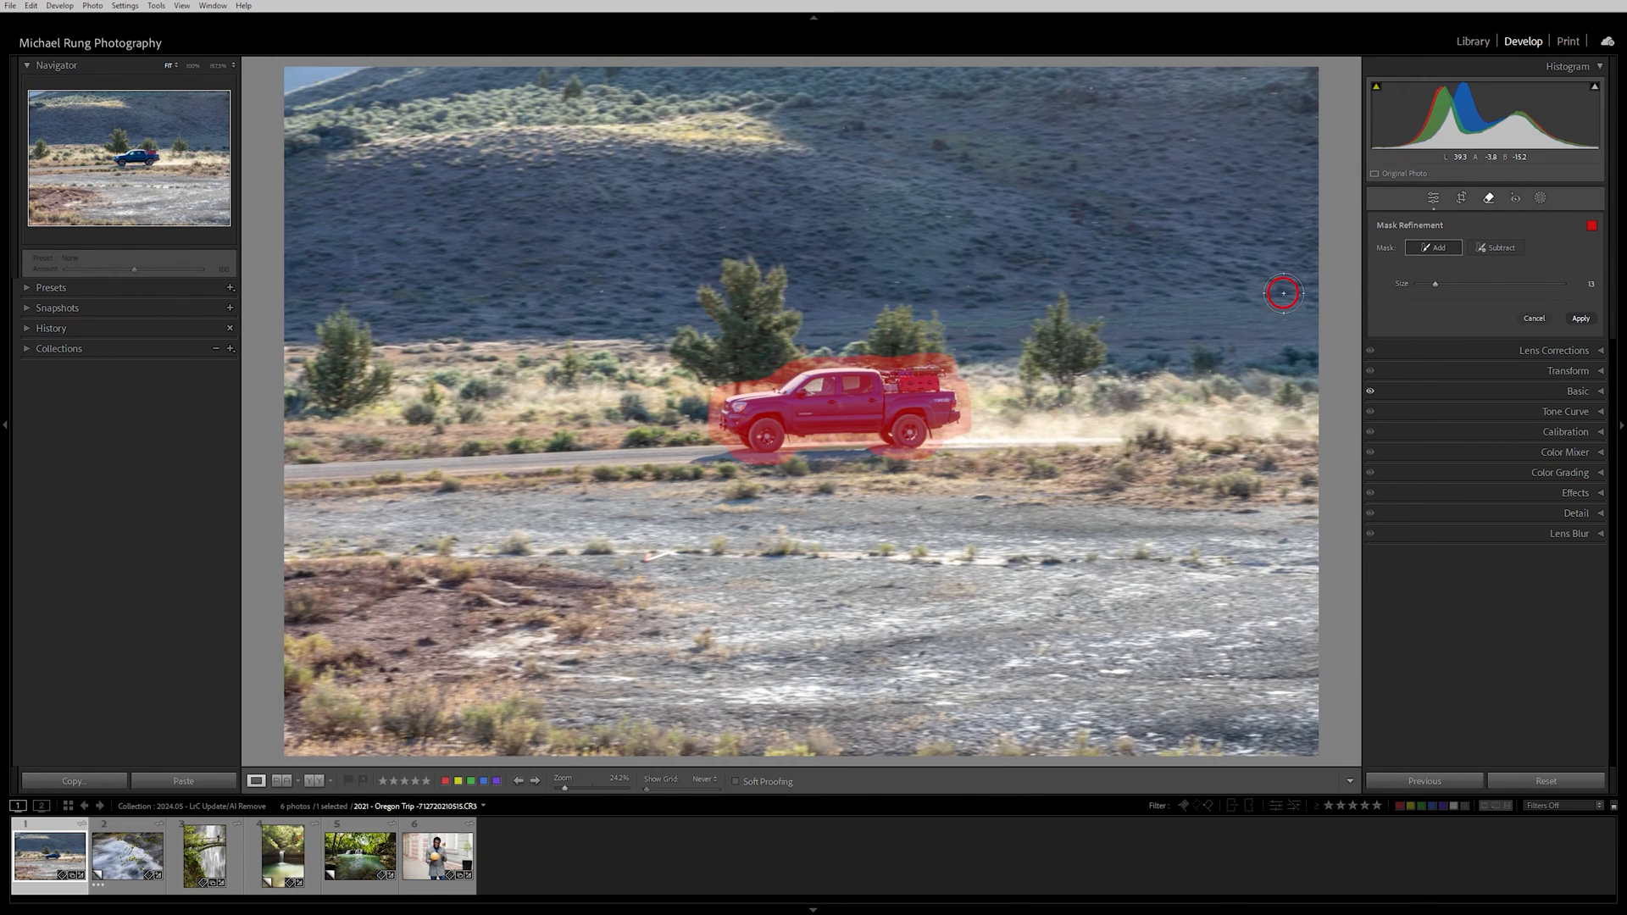
left_click(1447, 251)
left_click_drag(887, 446, 695, 458)
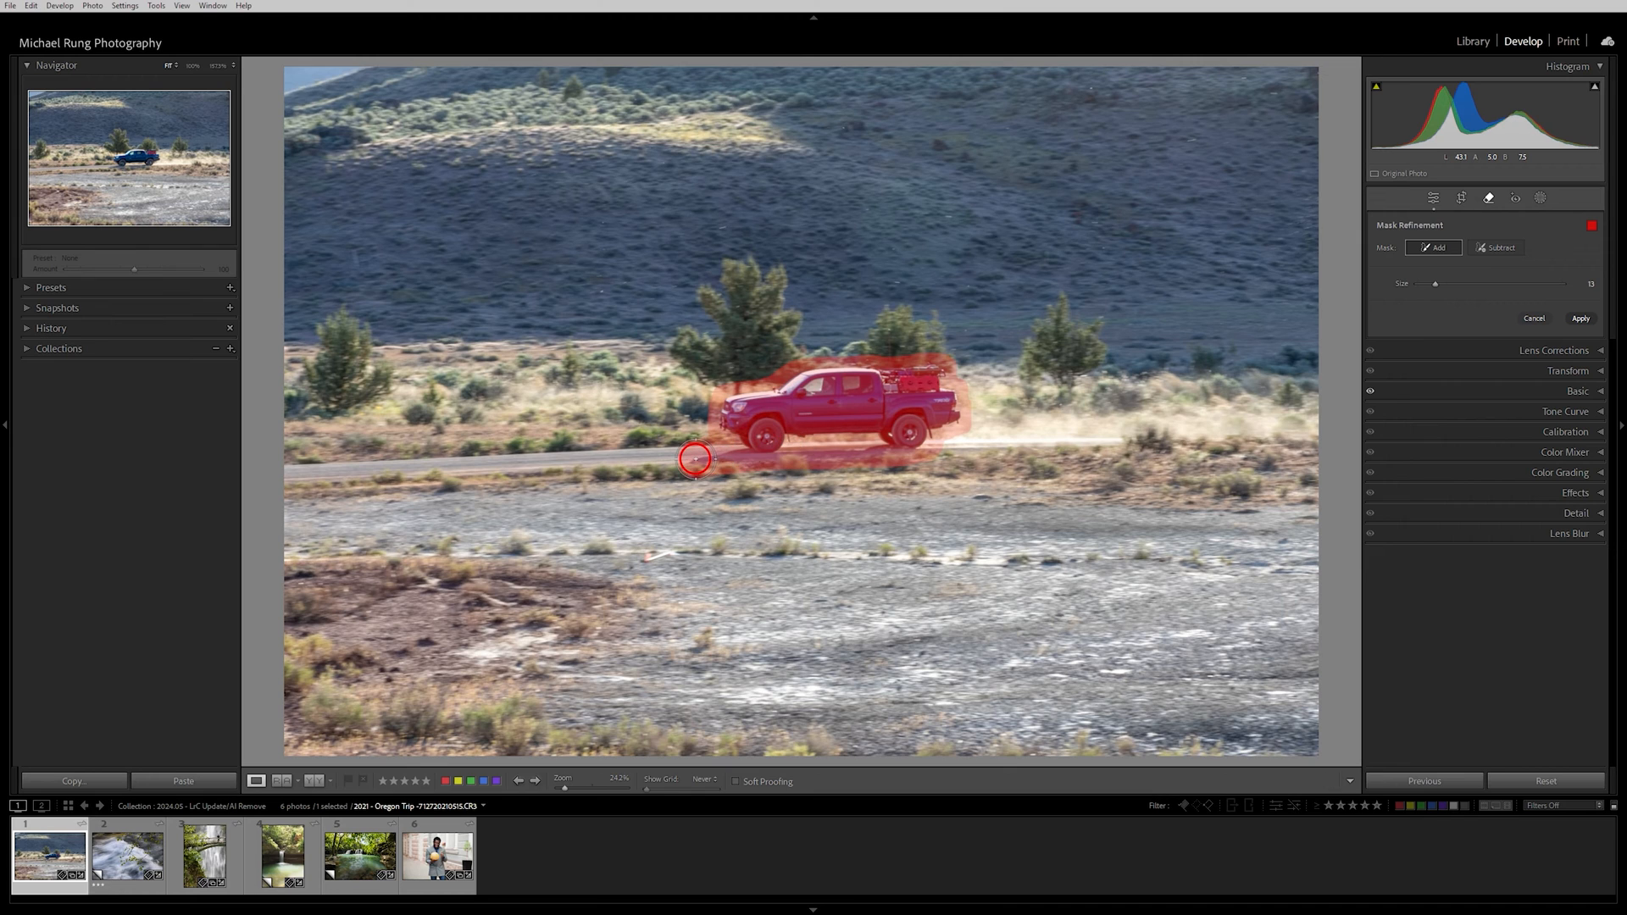
left_click(1580, 318)
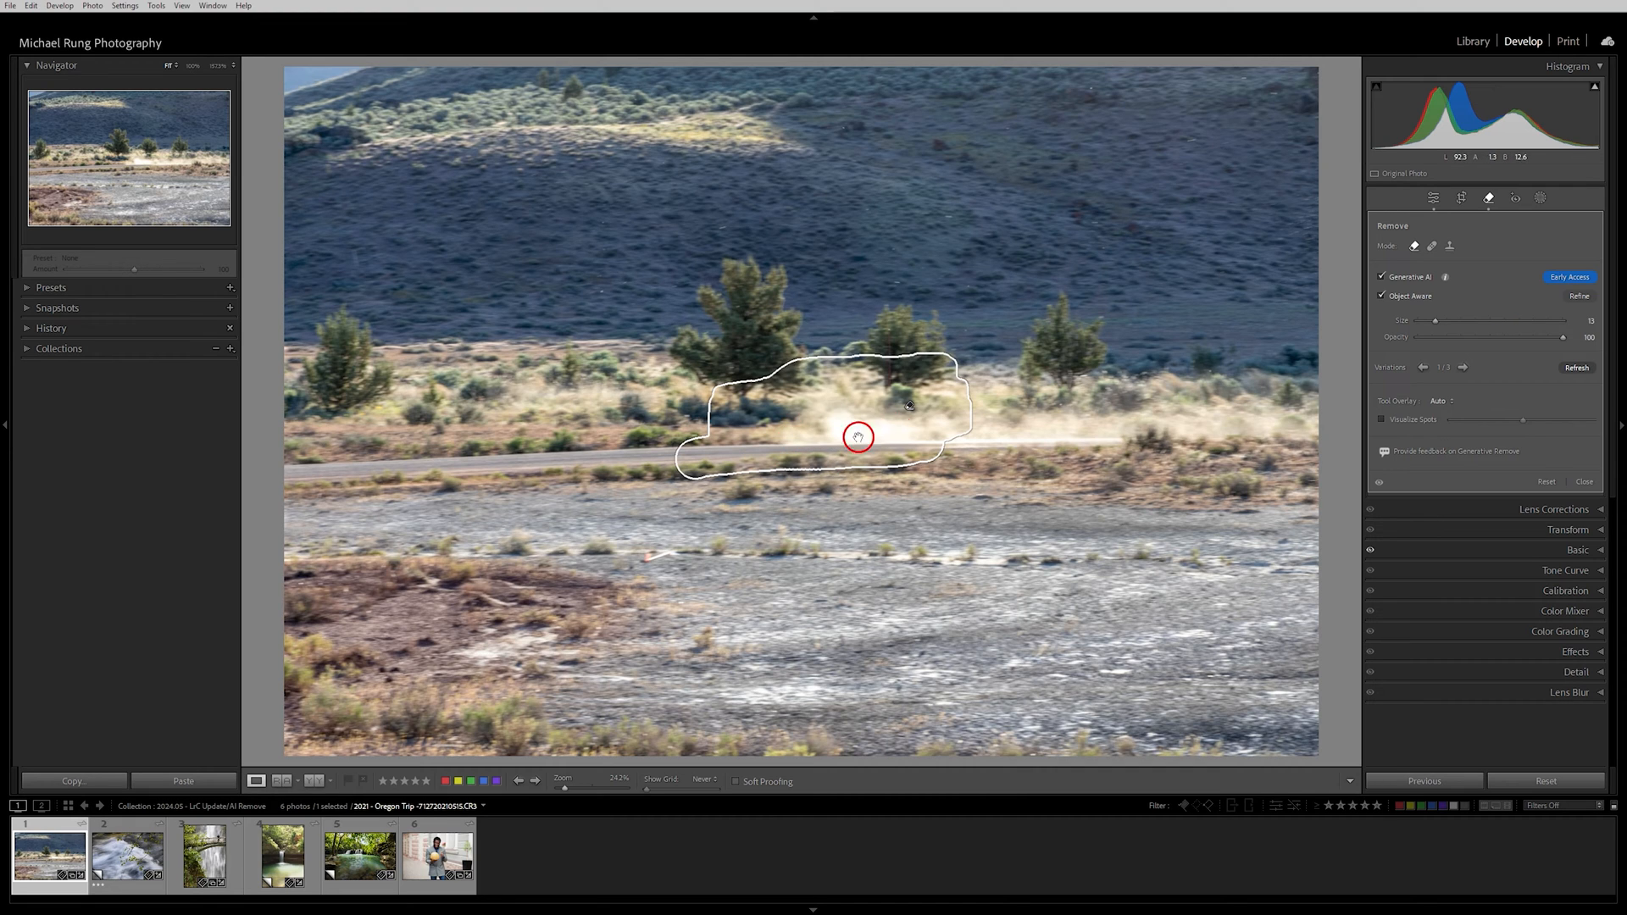
Switch to another fill variation and inspect the generated object on the road at 100% zoom.
left_click(1463, 368)
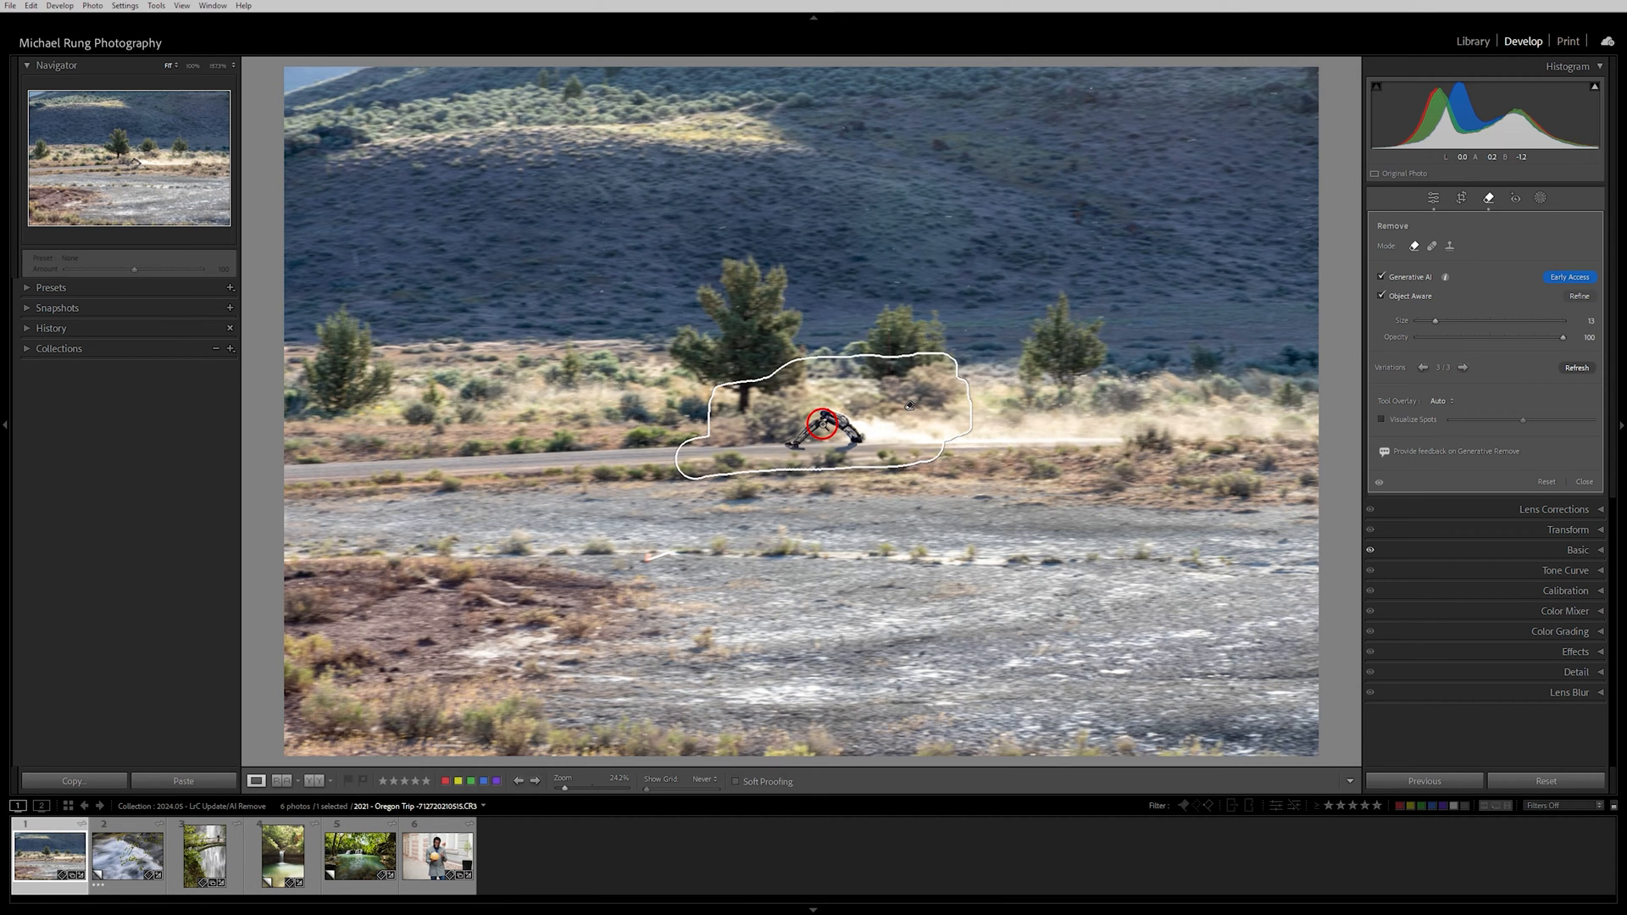
left_click(821, 424)
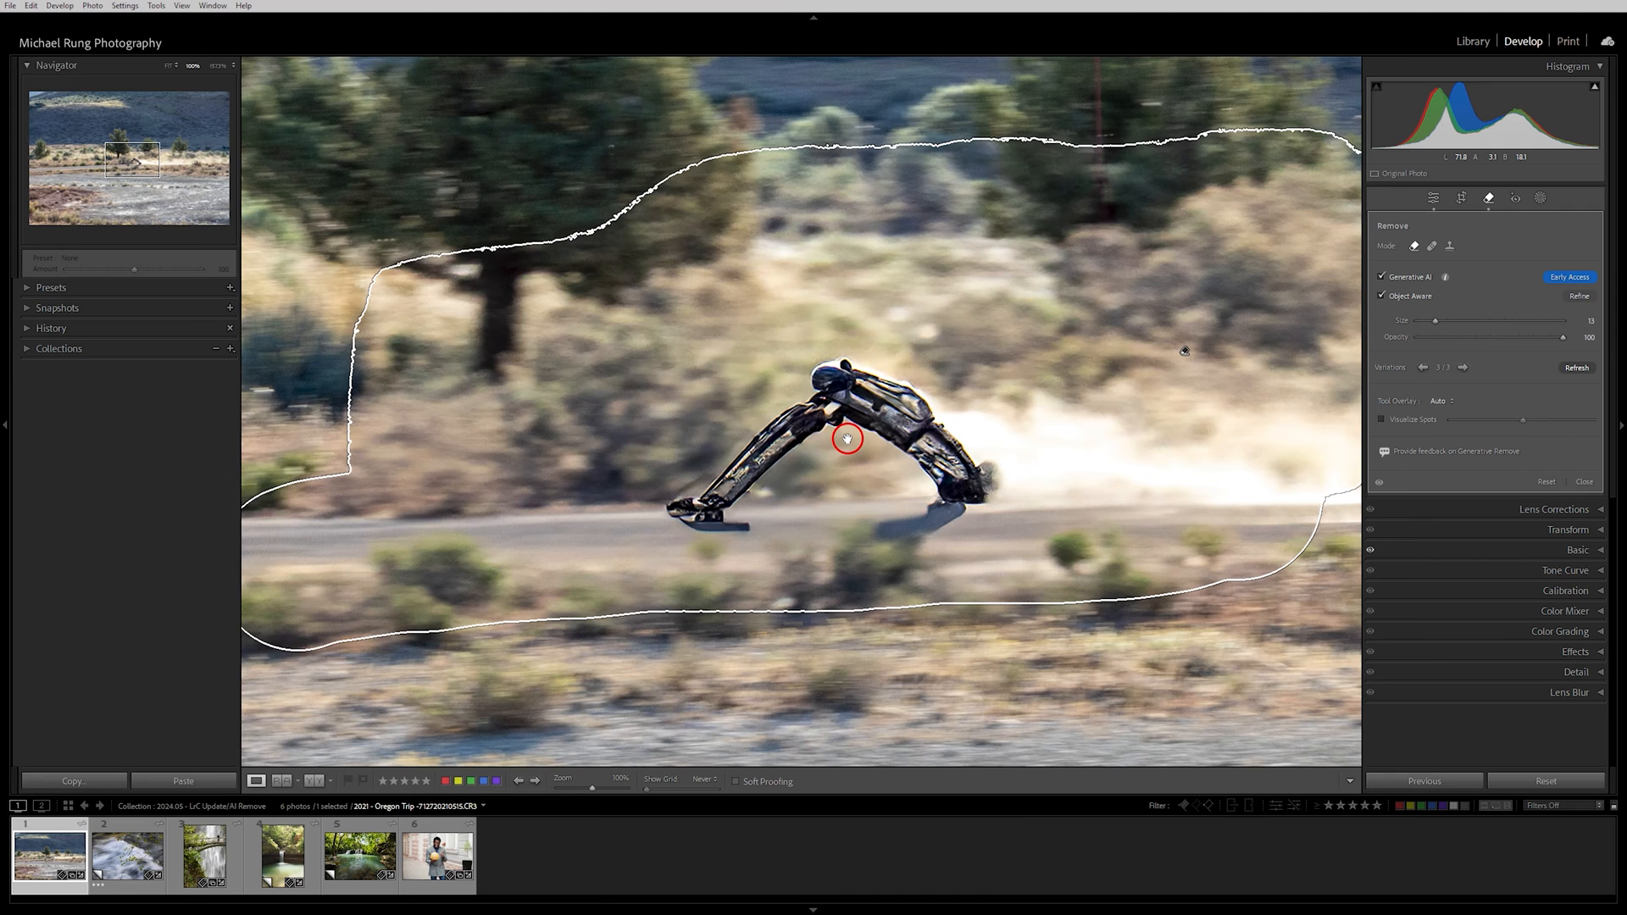
Switch the truck's generated fill to variation 2, which leaves the road empty.
key("z")
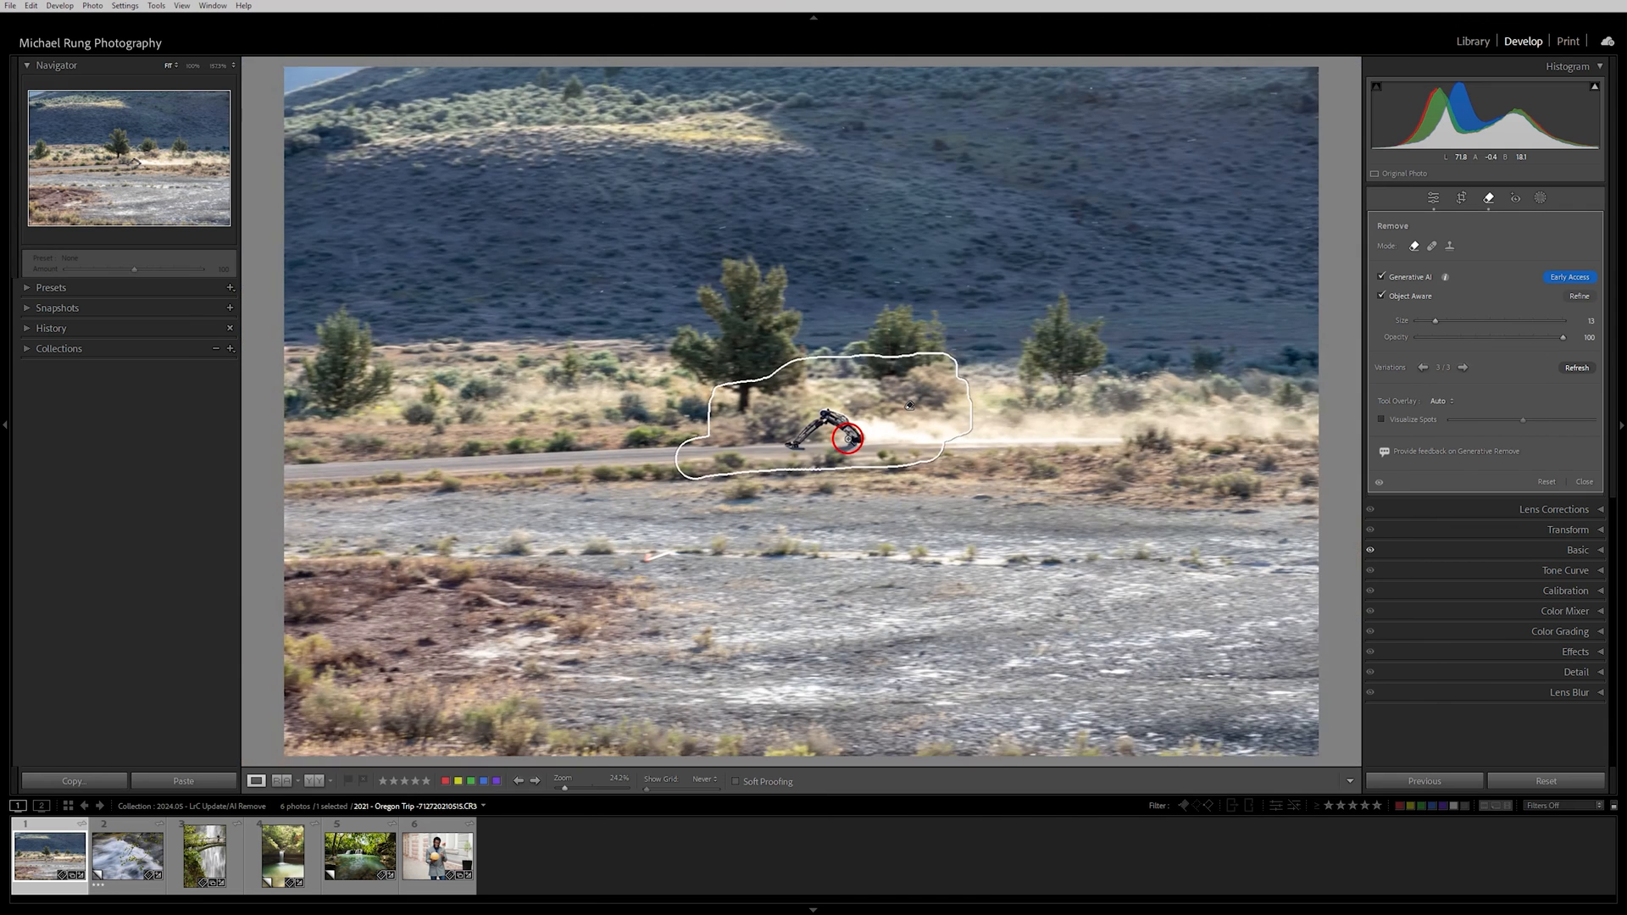
left_click(1463, 369)
left_click(1462, 368)
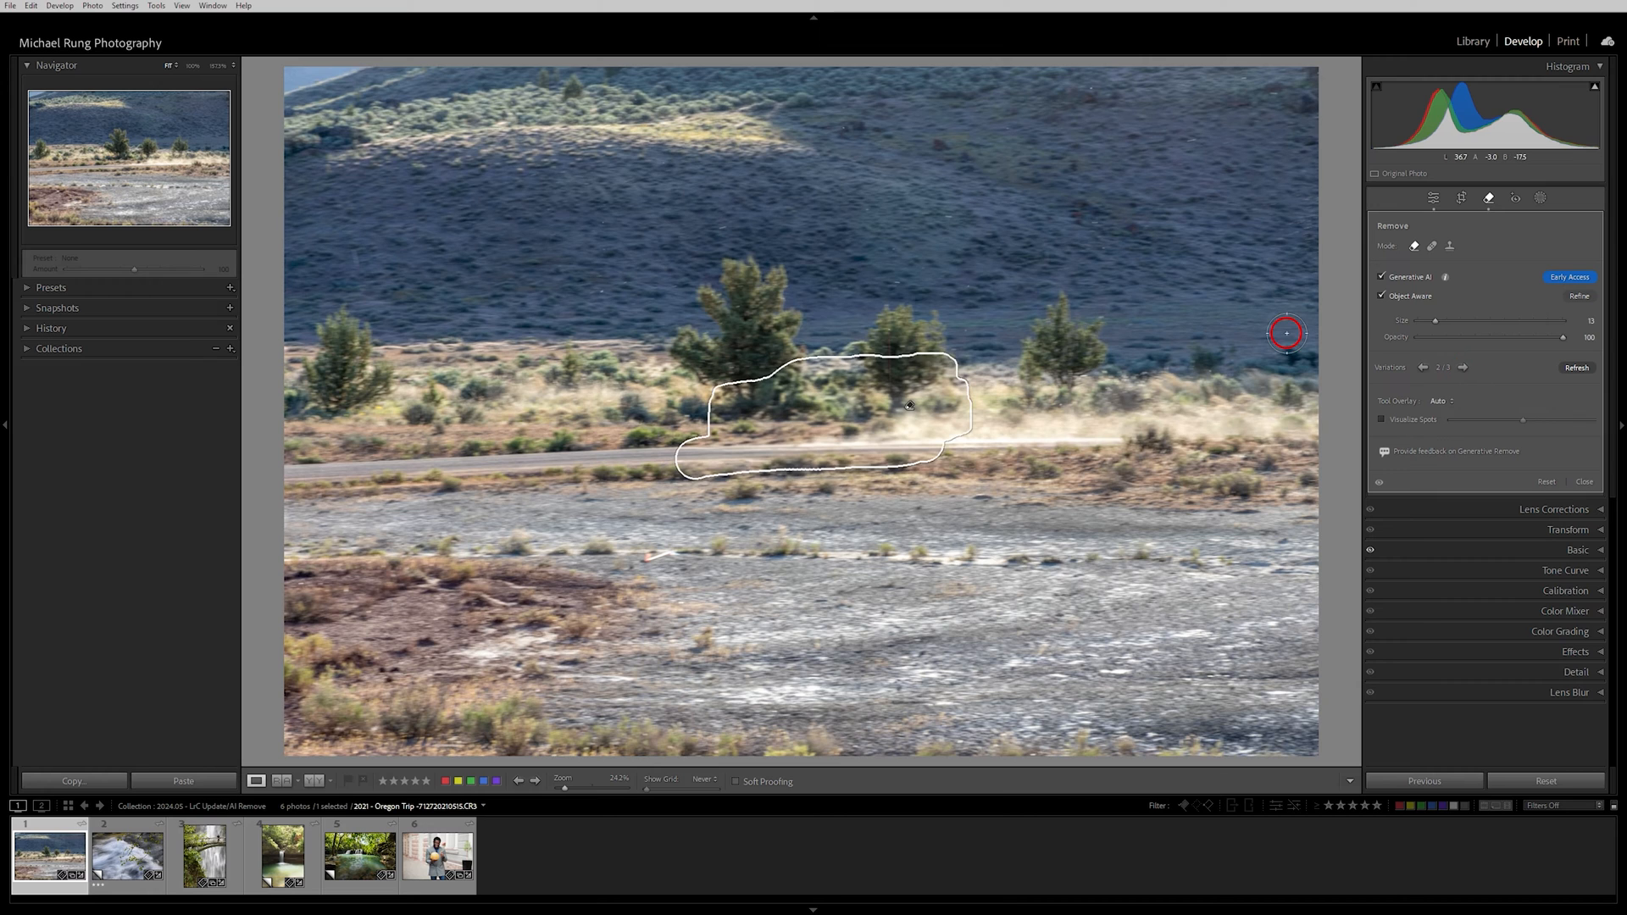
Open the second photo, of the rushing river, and turn off Object Aware for the Remove tool.
left_click(147, 777)
left_click(102, 857)
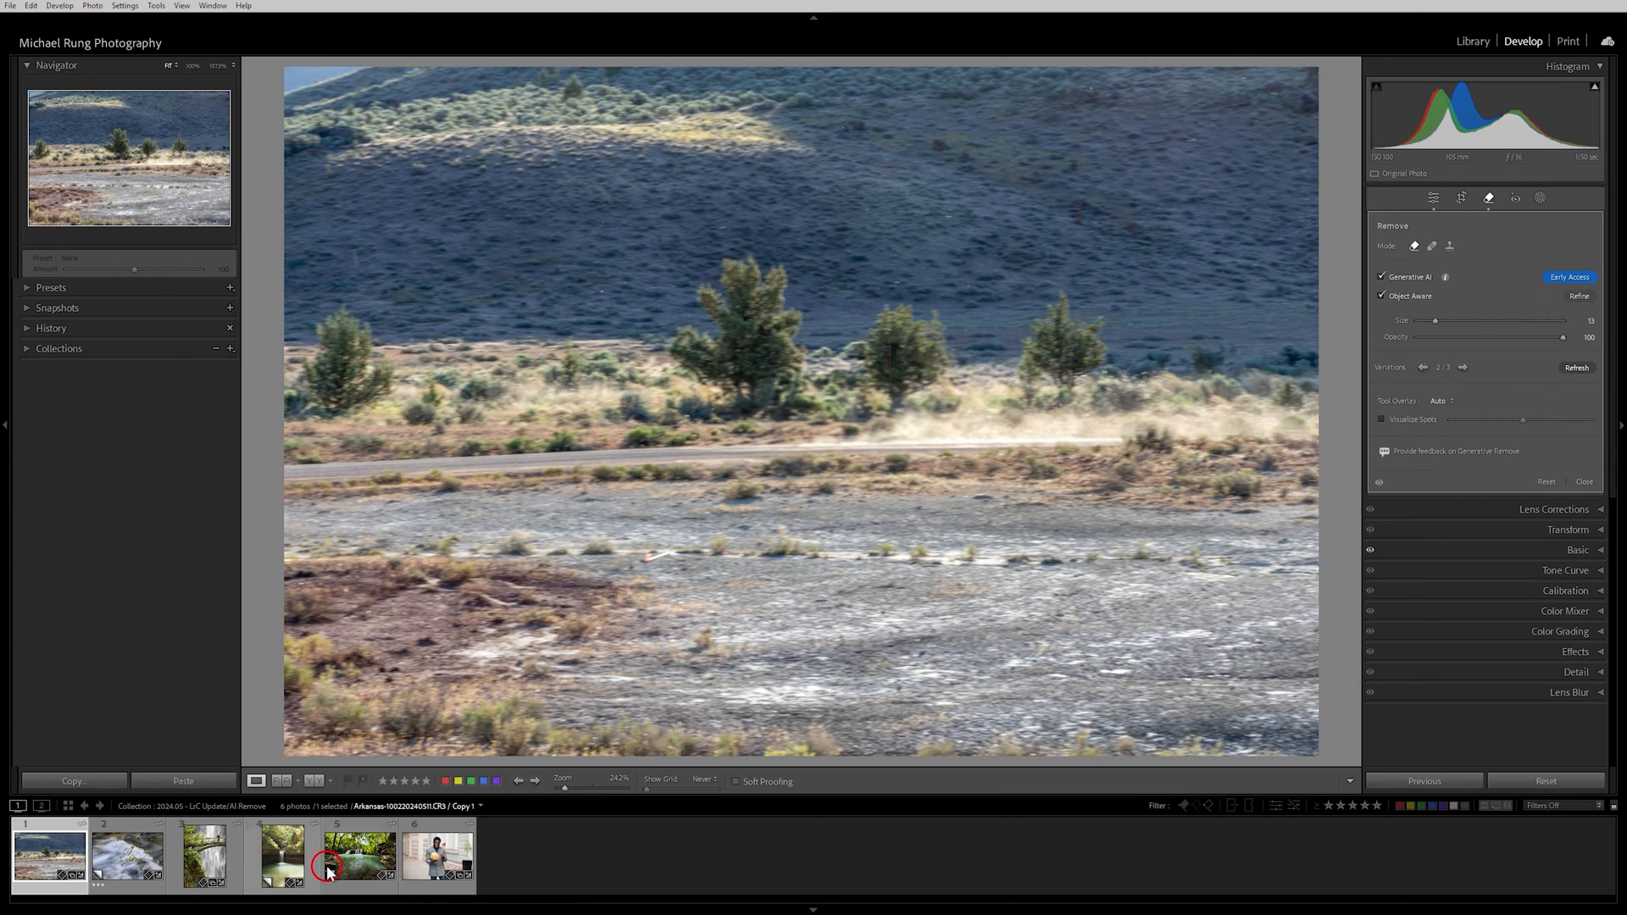
left_click(430, 857)
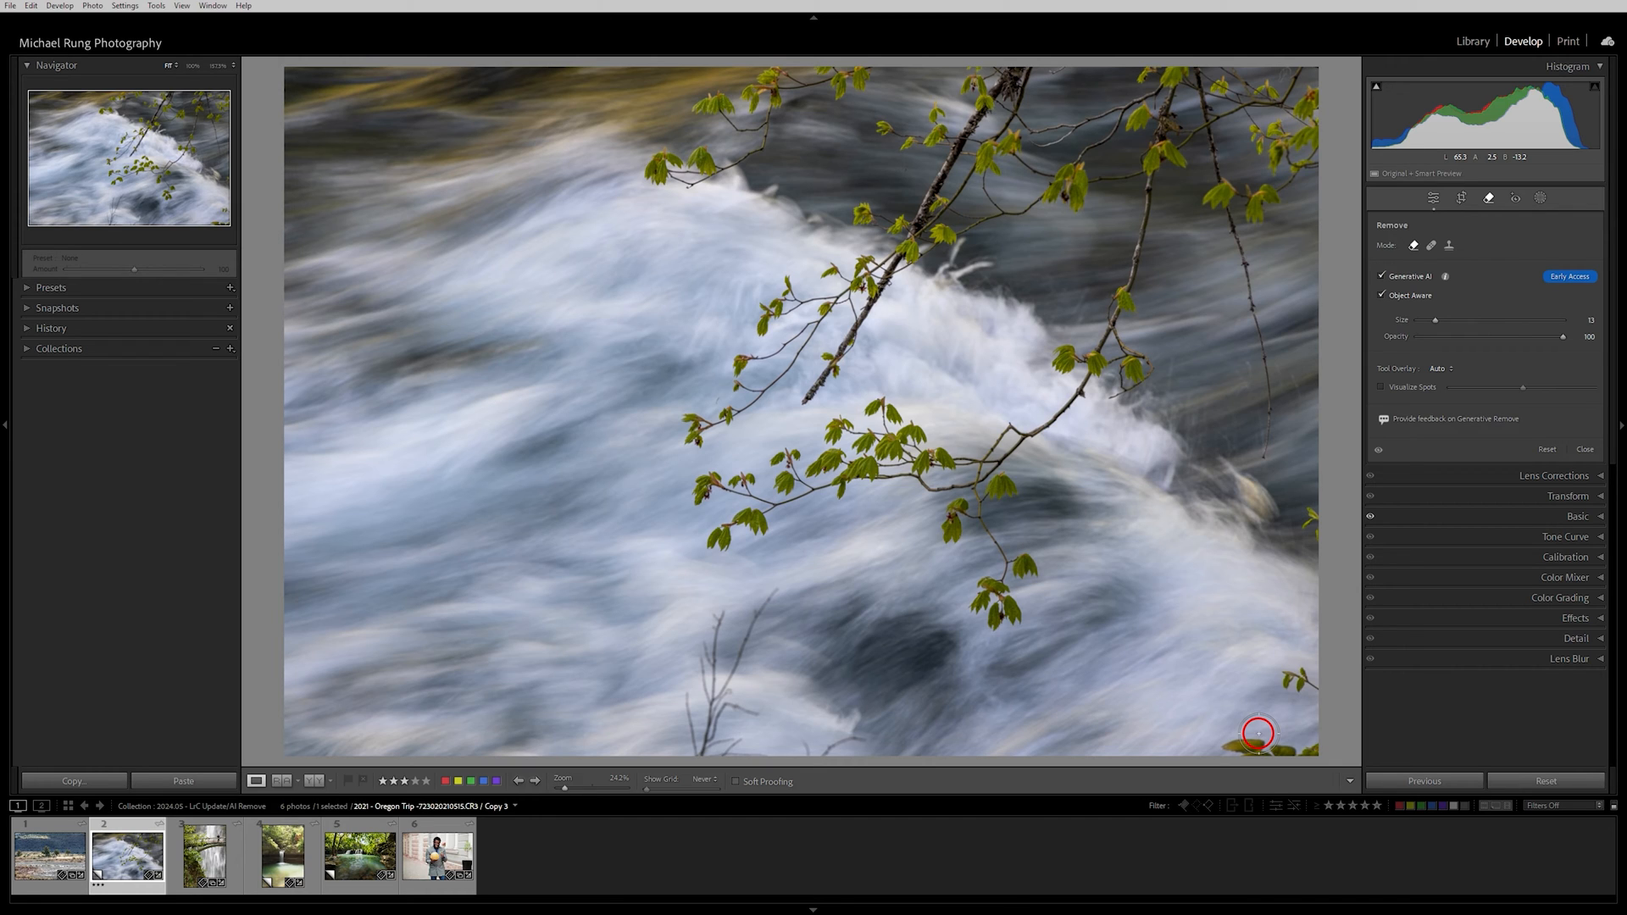
left_click(1383, 296)
Generatively remove the bare twigs at the river photo's lower edge and the stray leaves along its right edge by brushing over them.
mouse_move(694, 750)
left_mouse_down()
mouse_move(682, 698)
mouse_move(704, 643)
mouse_move(777, 587)
mouse_move(712, 729)
mouse_move(755, 706)
mouse_move(723, 745)
mouse_move(864, 735)
mouse_move(759, 740)
mouse_move(740, 692)
mouse_move(751, 602)
mouse_move(724, 631)
left_mouse_up()
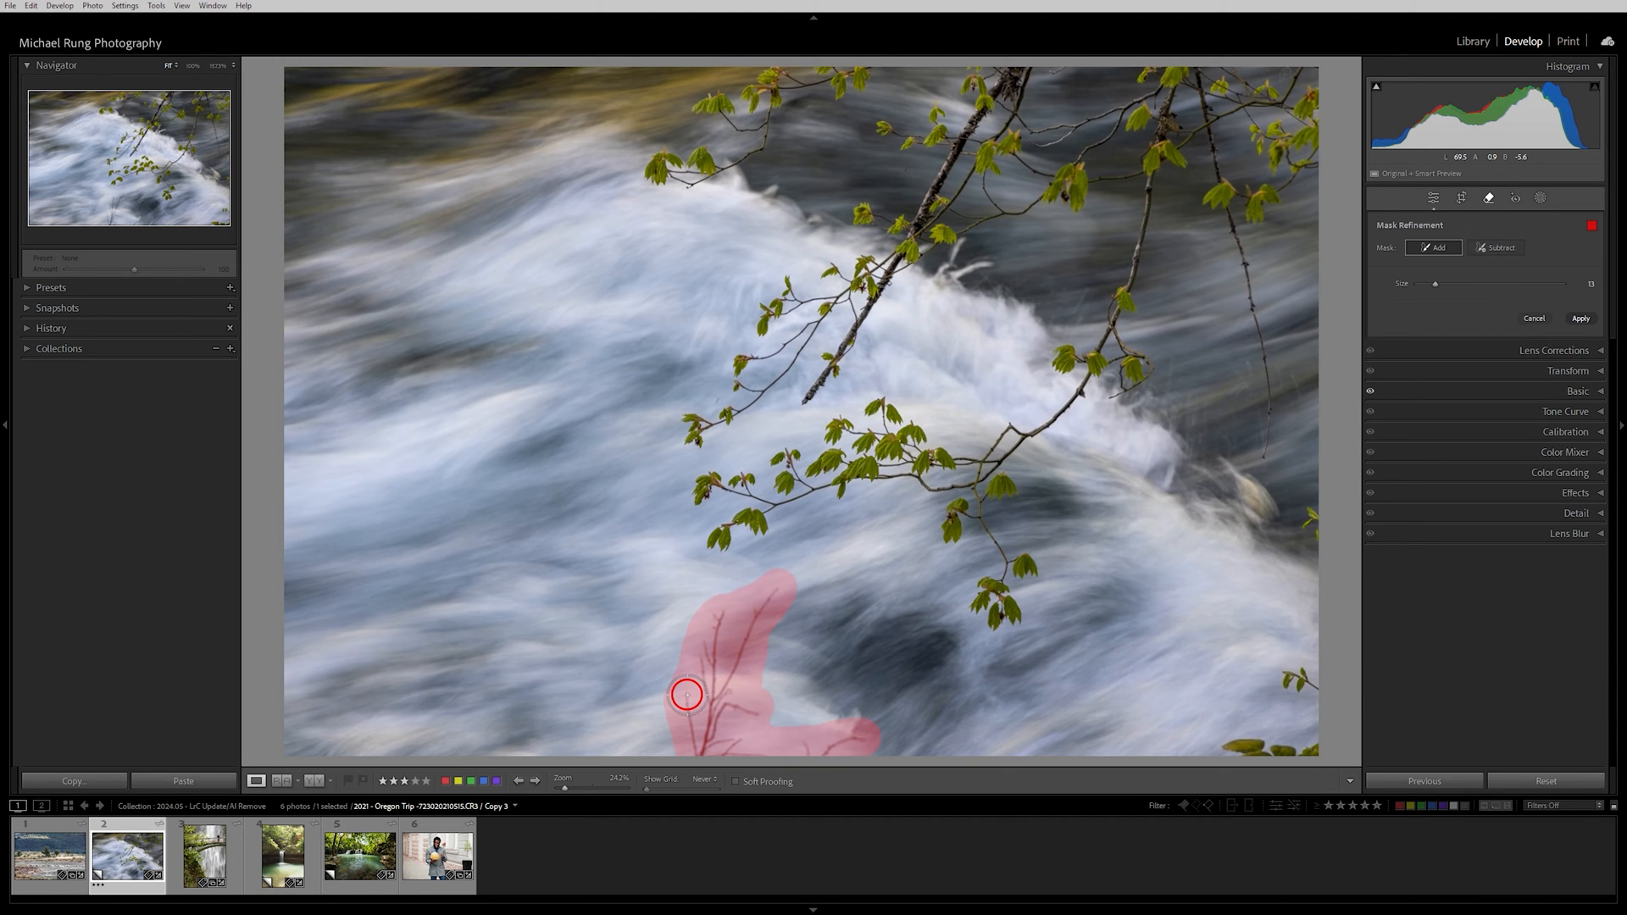
left_click_drag(1220, 751, 1314, 747)
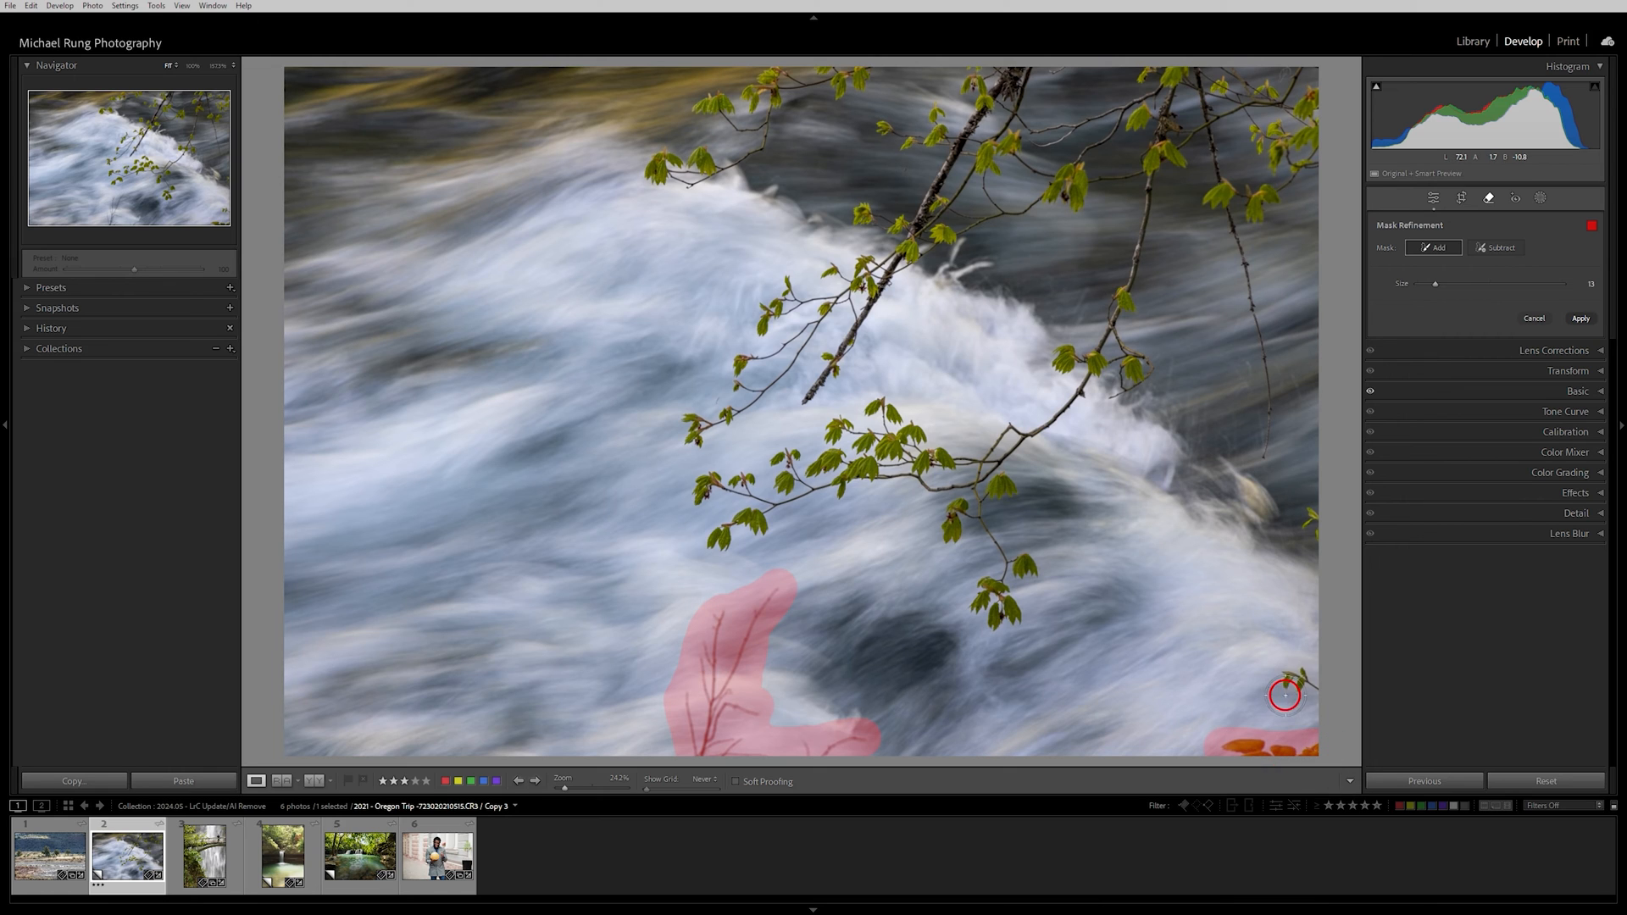
mouse_move(1288, 679)
left_mouse_down()
mouse_move(1326, 695)
mouse_move(1286, 678)
left_mouse_up()
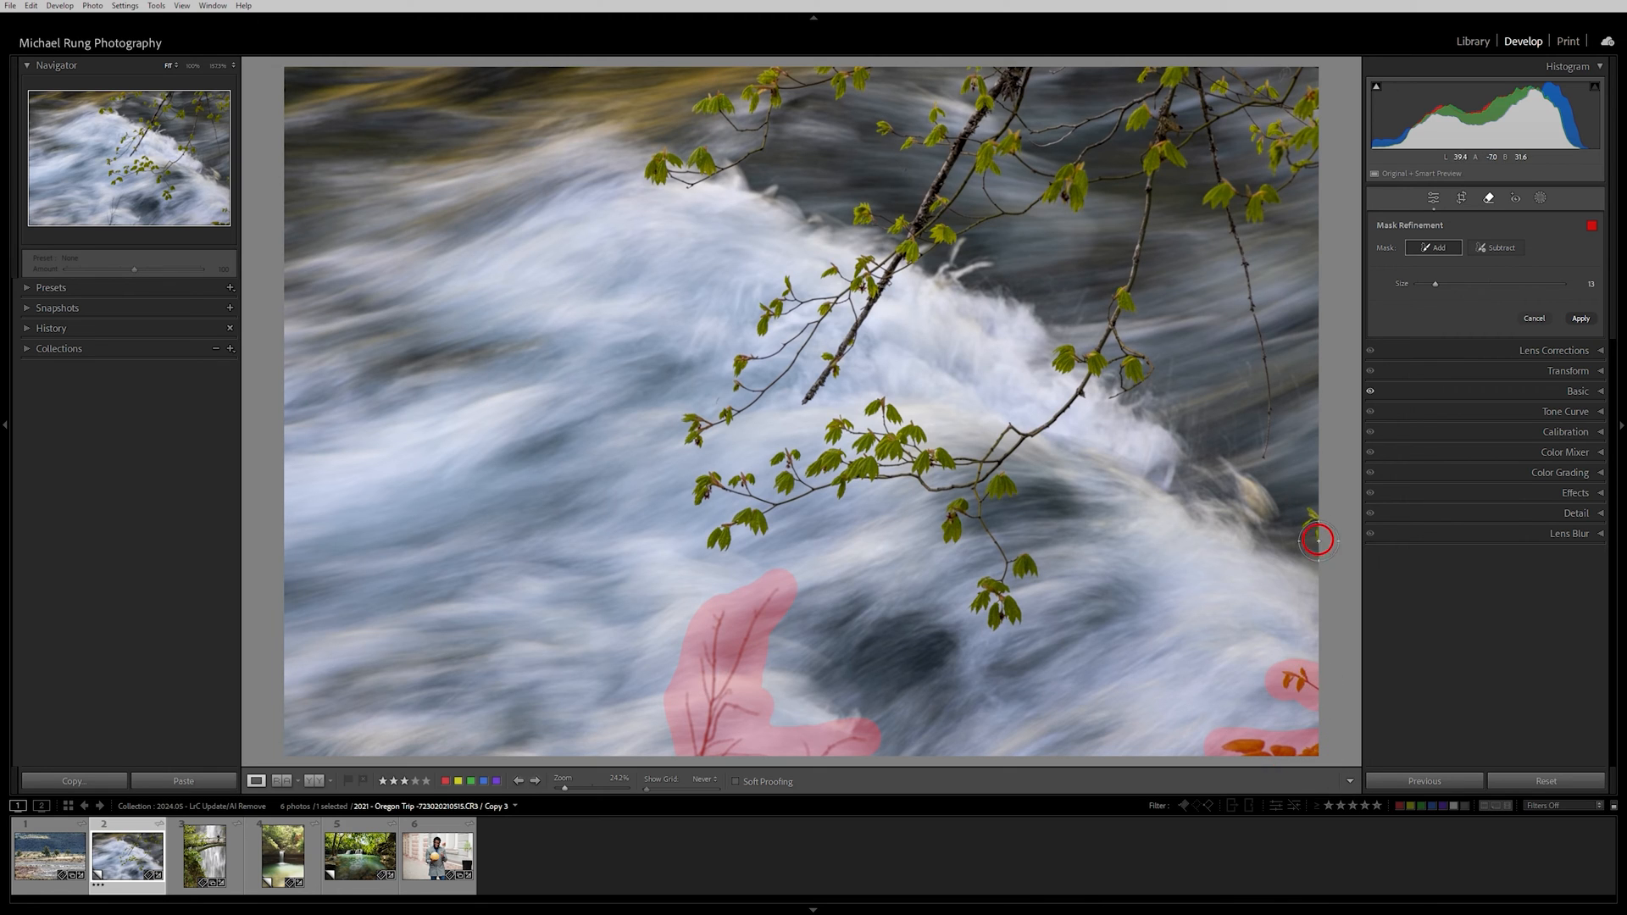
left_click_drag(1308, 512, 1311, 527)
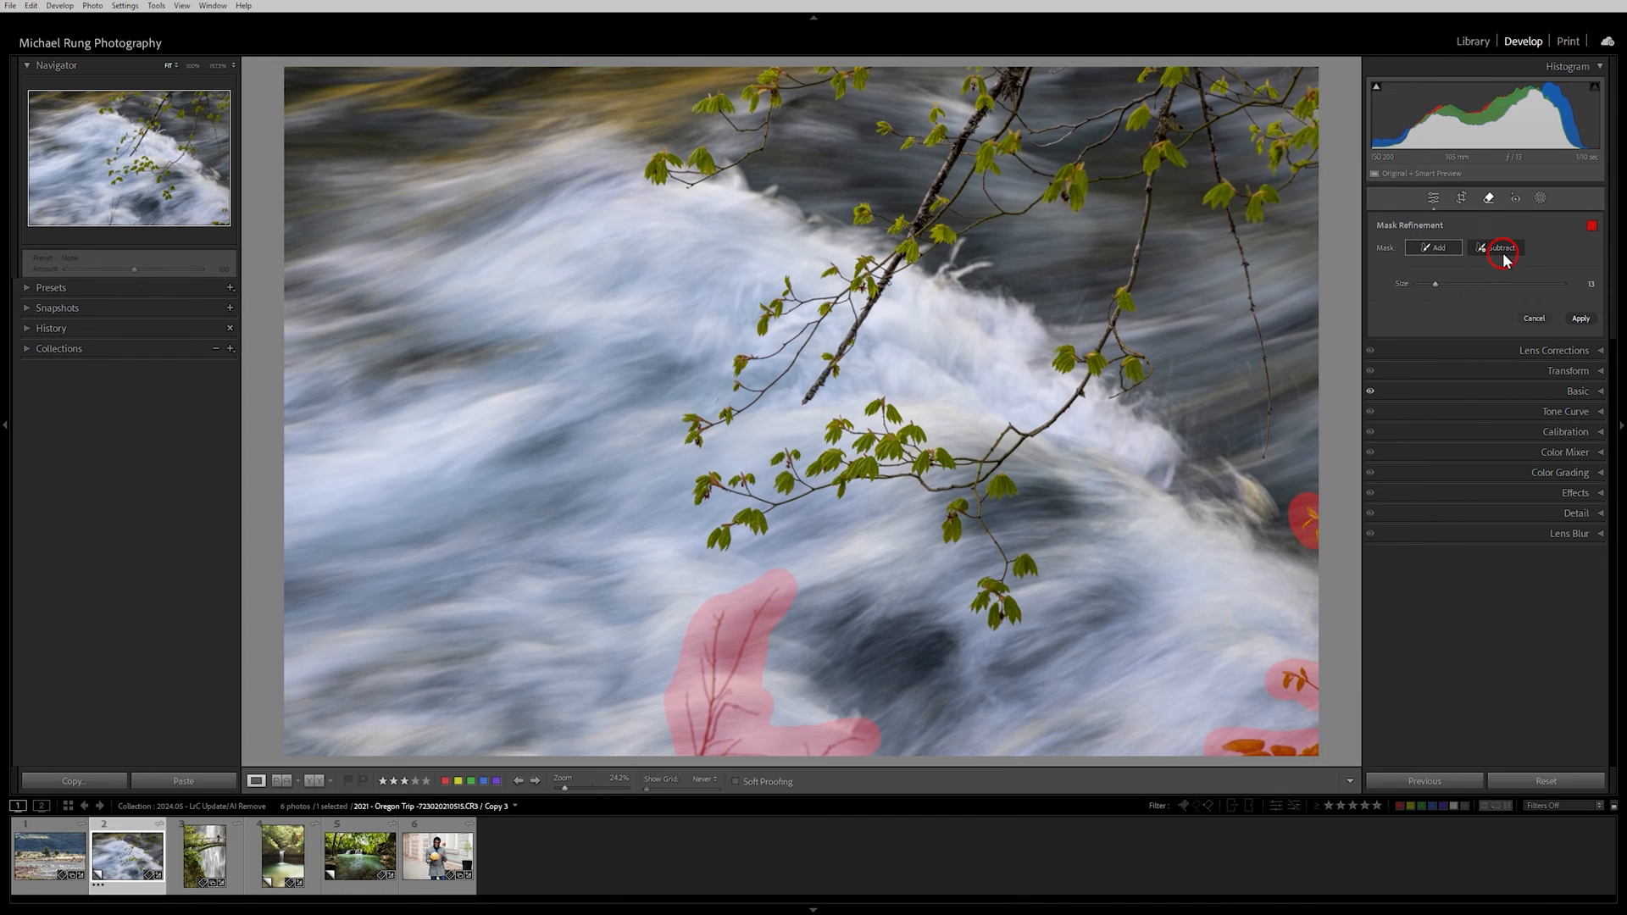
left_click(1581, 319)
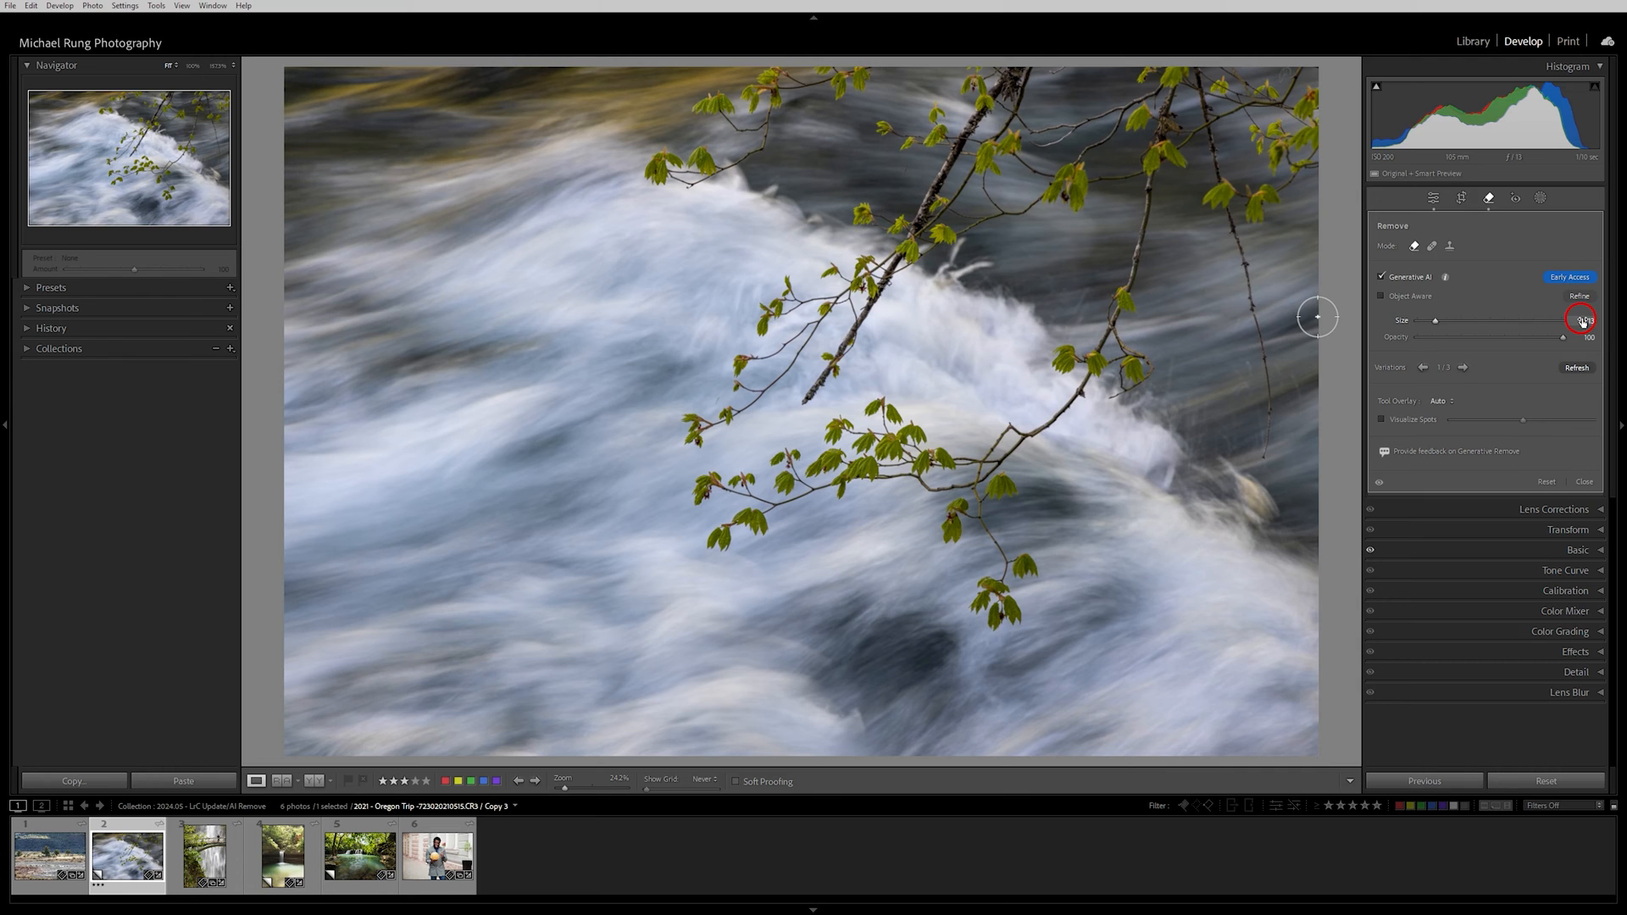
Compare the whole river photo with and without the Remove edits.
left_click(1378, 483)
left_click(1378, 483)
left_click(1379, 483)
left_click(1378, 483)
left_click(1378, 483)
left_click(1379, 483)
left_click(1379, 483)
left_click(1378, 483)
Inspect the water where the bare twigs were at 100% zoom, comparing it with and without the Remove edits.
left_click(780, 636)
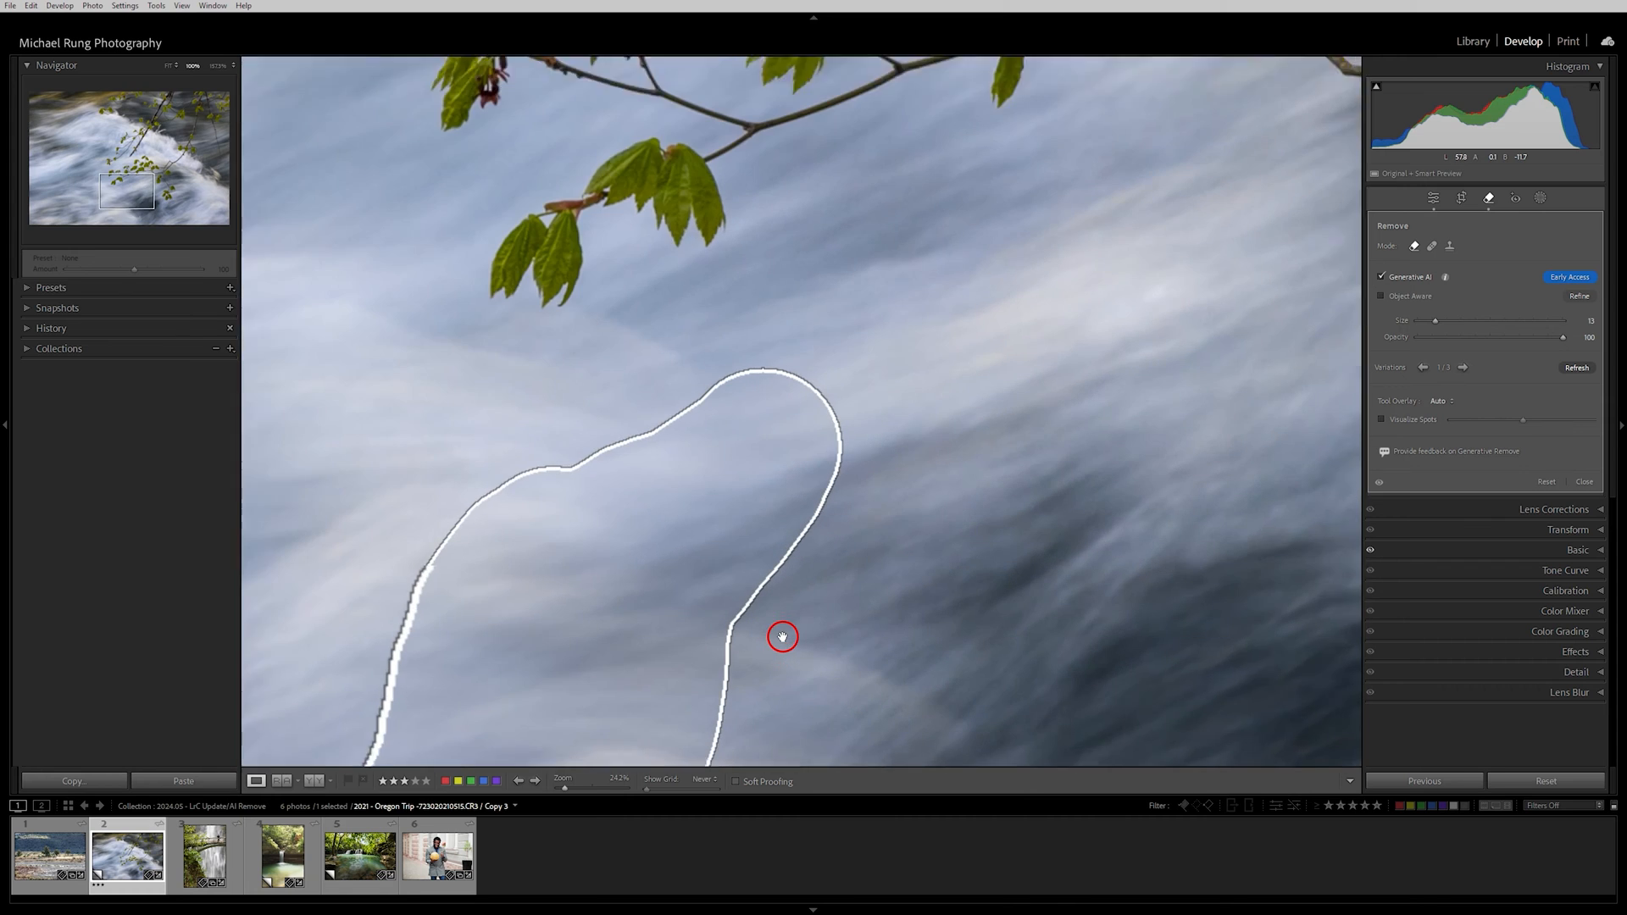
left_click_drag(789, 639, 991, 323)
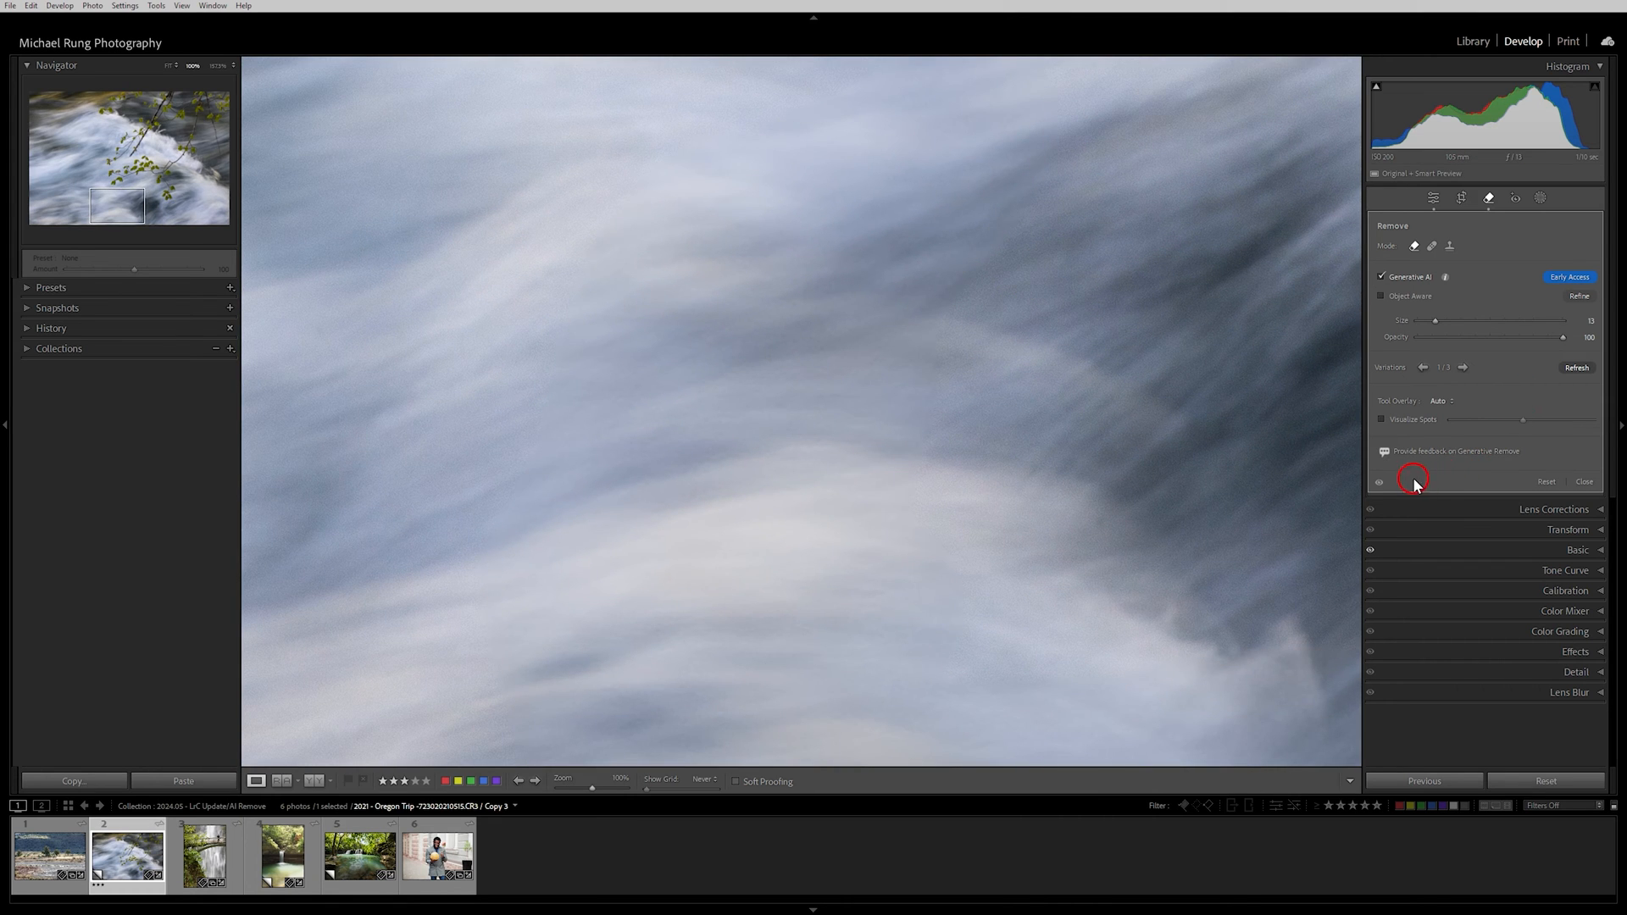
left_click(1379, 483)
left_click(1379, 483)
left_click(1379, 483)
left_click(1379, 483)
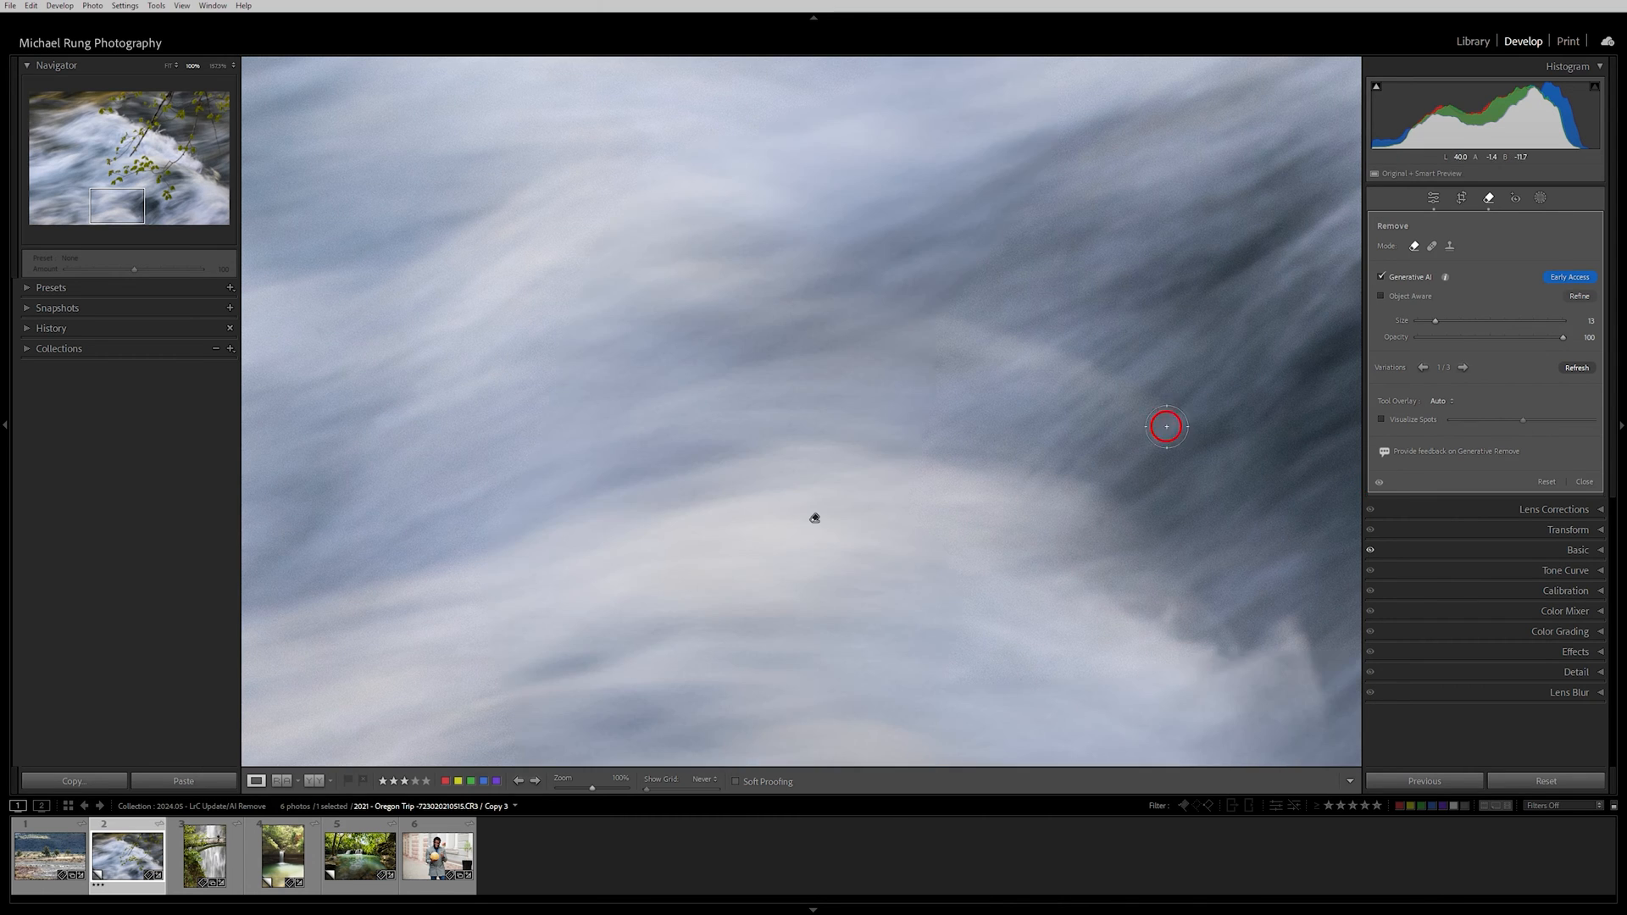
left_click_drag(1205, 490, 1087, 164)
left_click(1378, 483)
left_click(1378, 483)
left_click(1378, 483)
left_click(1379, 483)
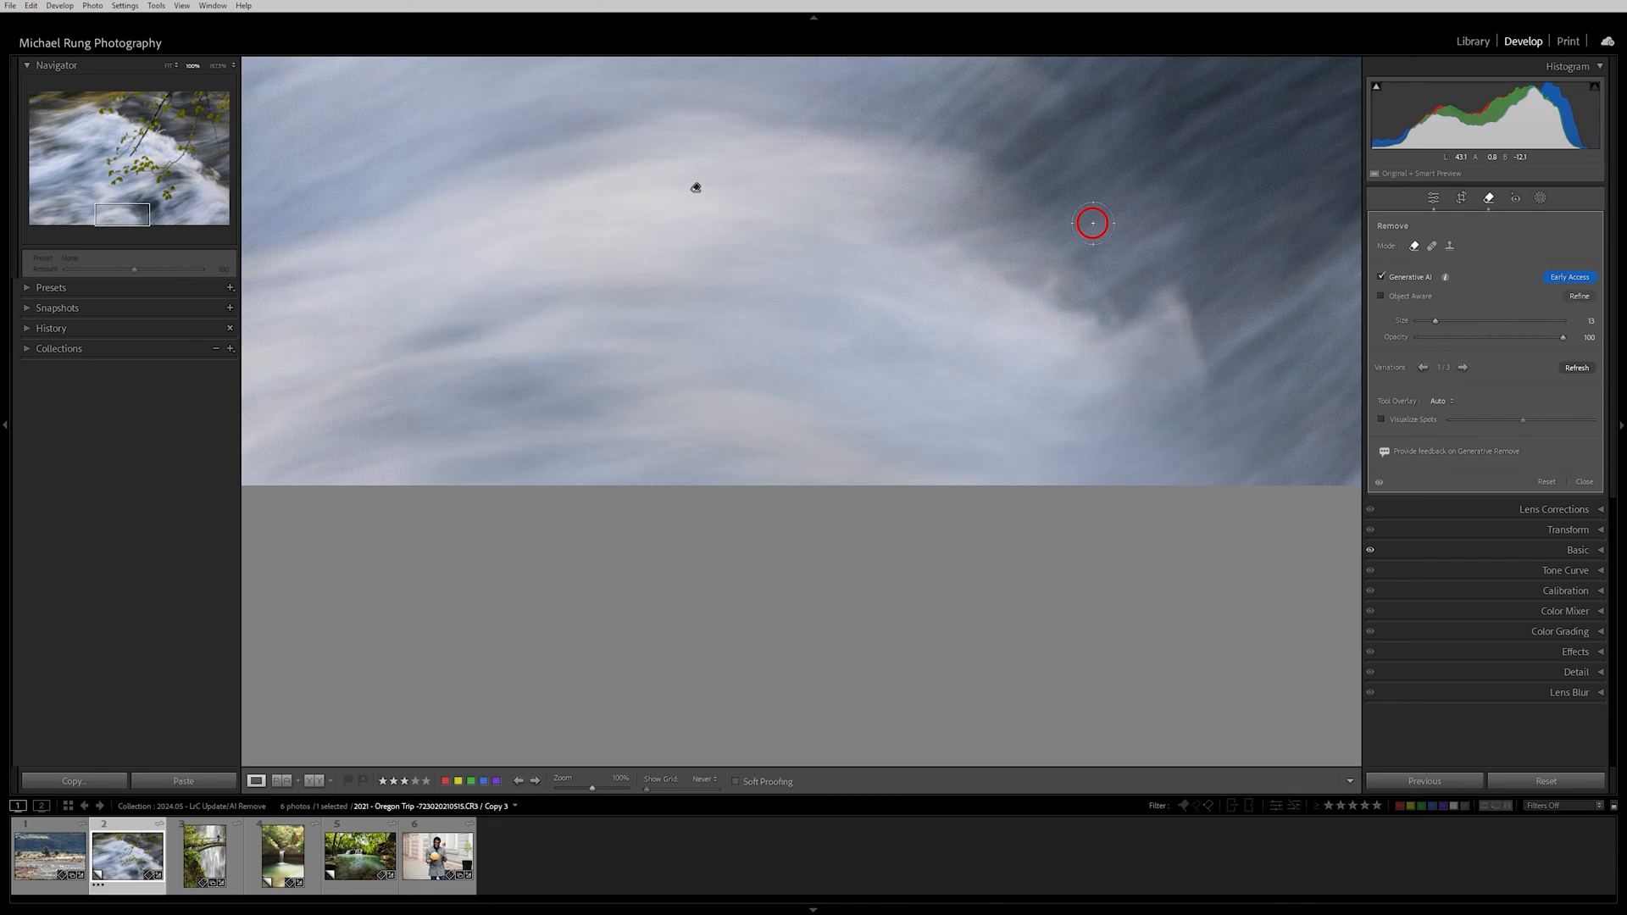
Compare the river photo's lower-right corner with and without the Remove edits at 100%, then return to the full view.
left_click_drag(1209, 200, 359, 174)
left_click_drag(621, 261, 596, 458)
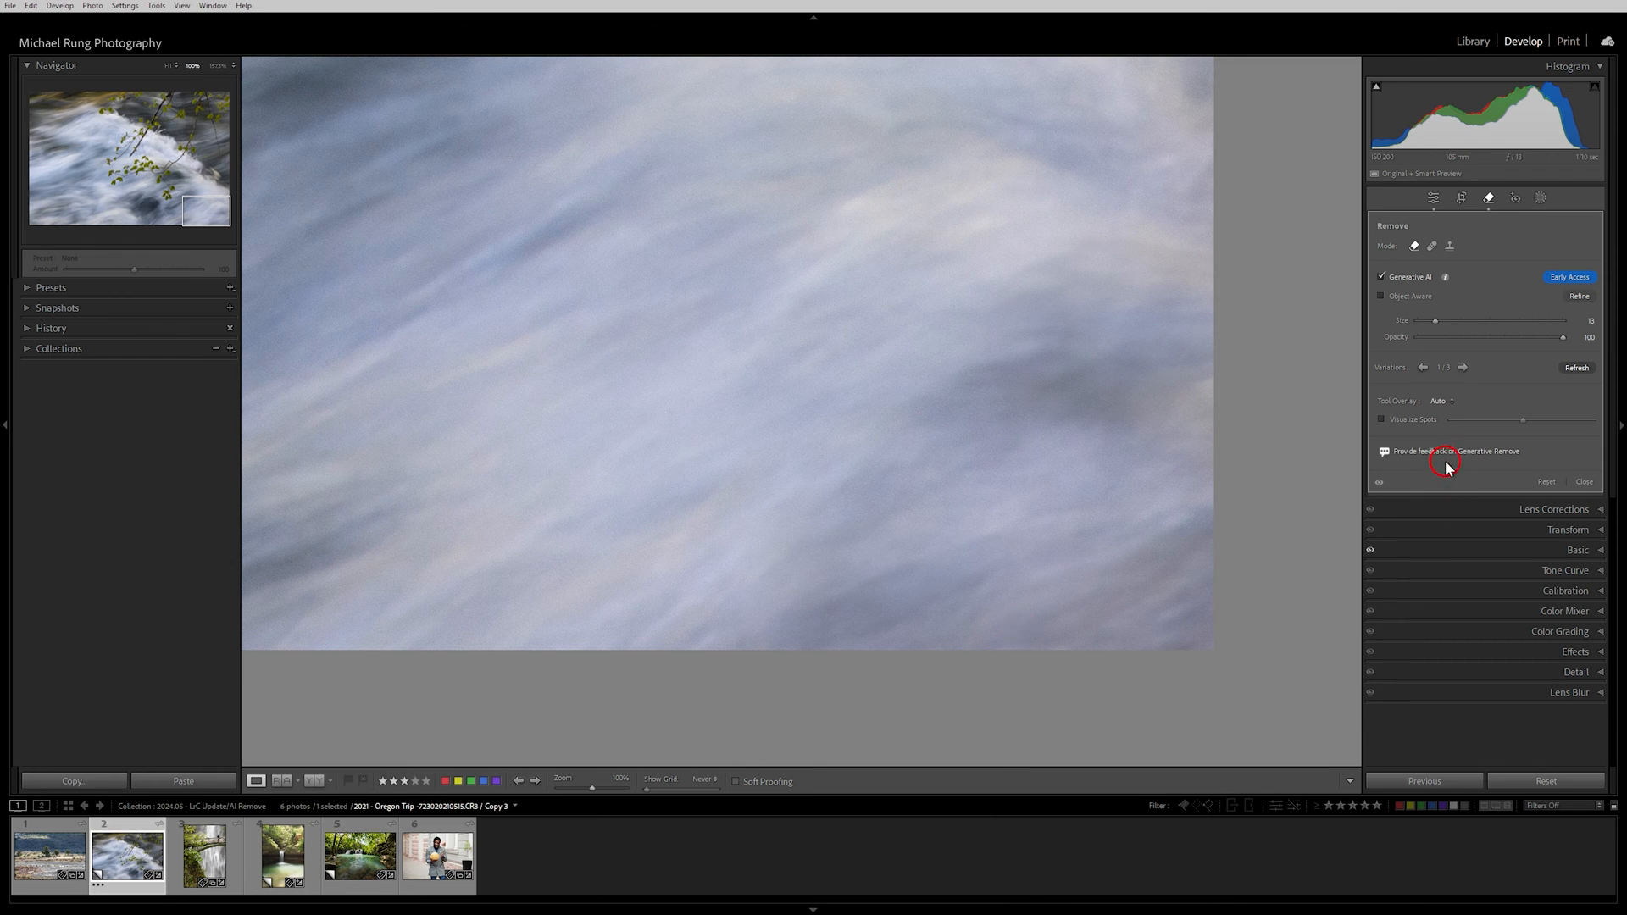
left_click(1379, 484)
left_click(1379, 485)
left_click(1378, 485)
left_click(1379, 485)
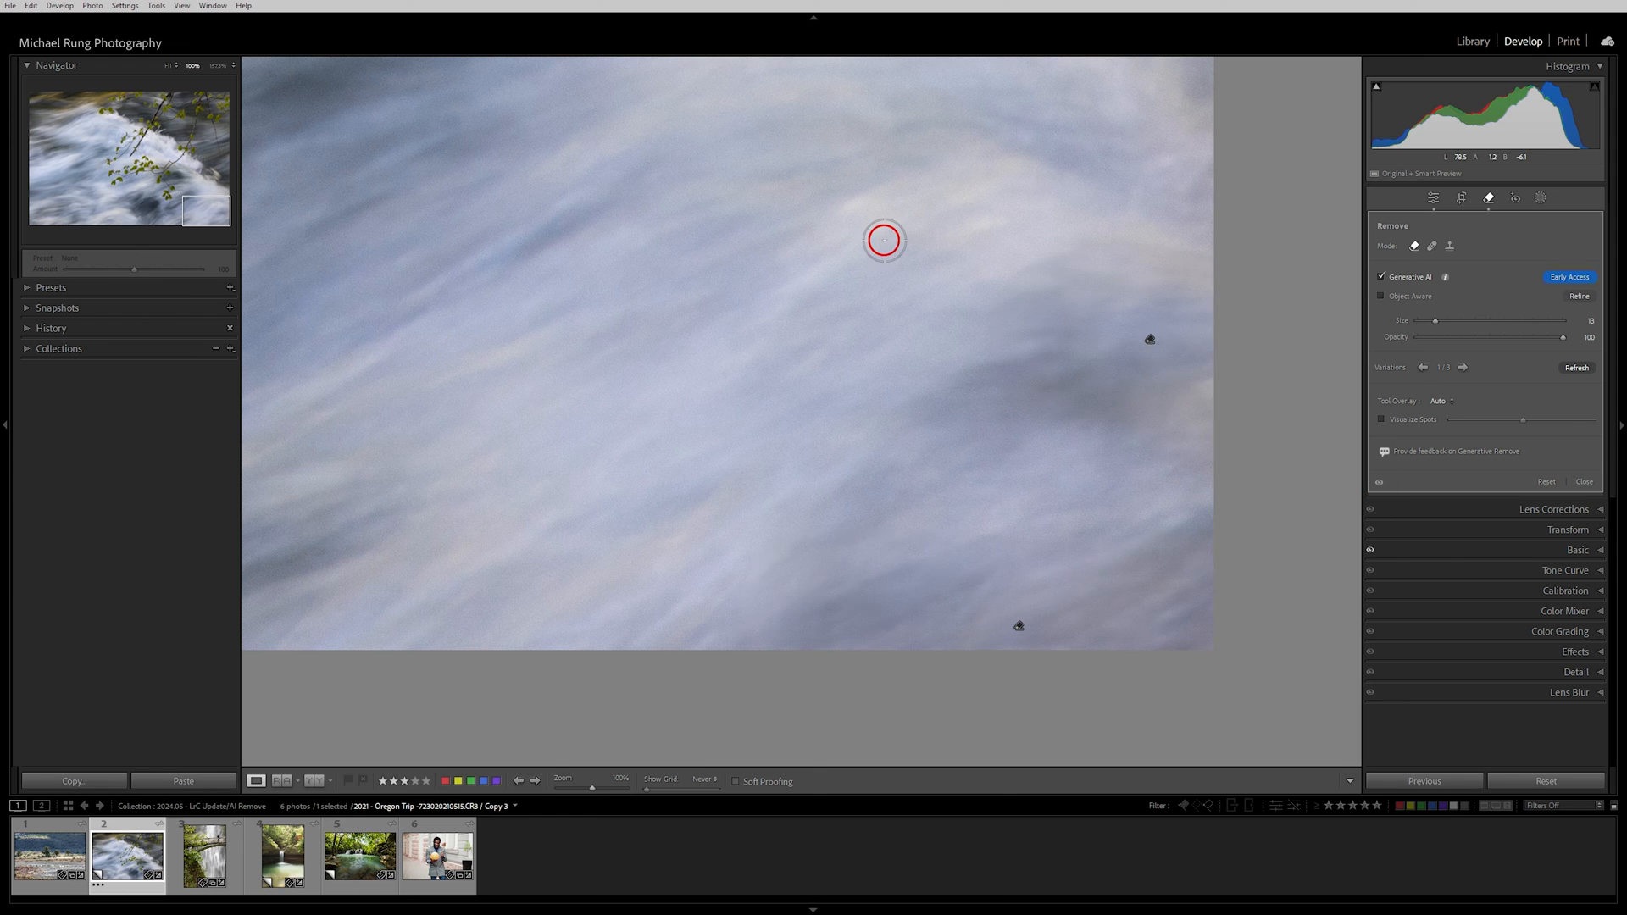
left_click(884, 241)
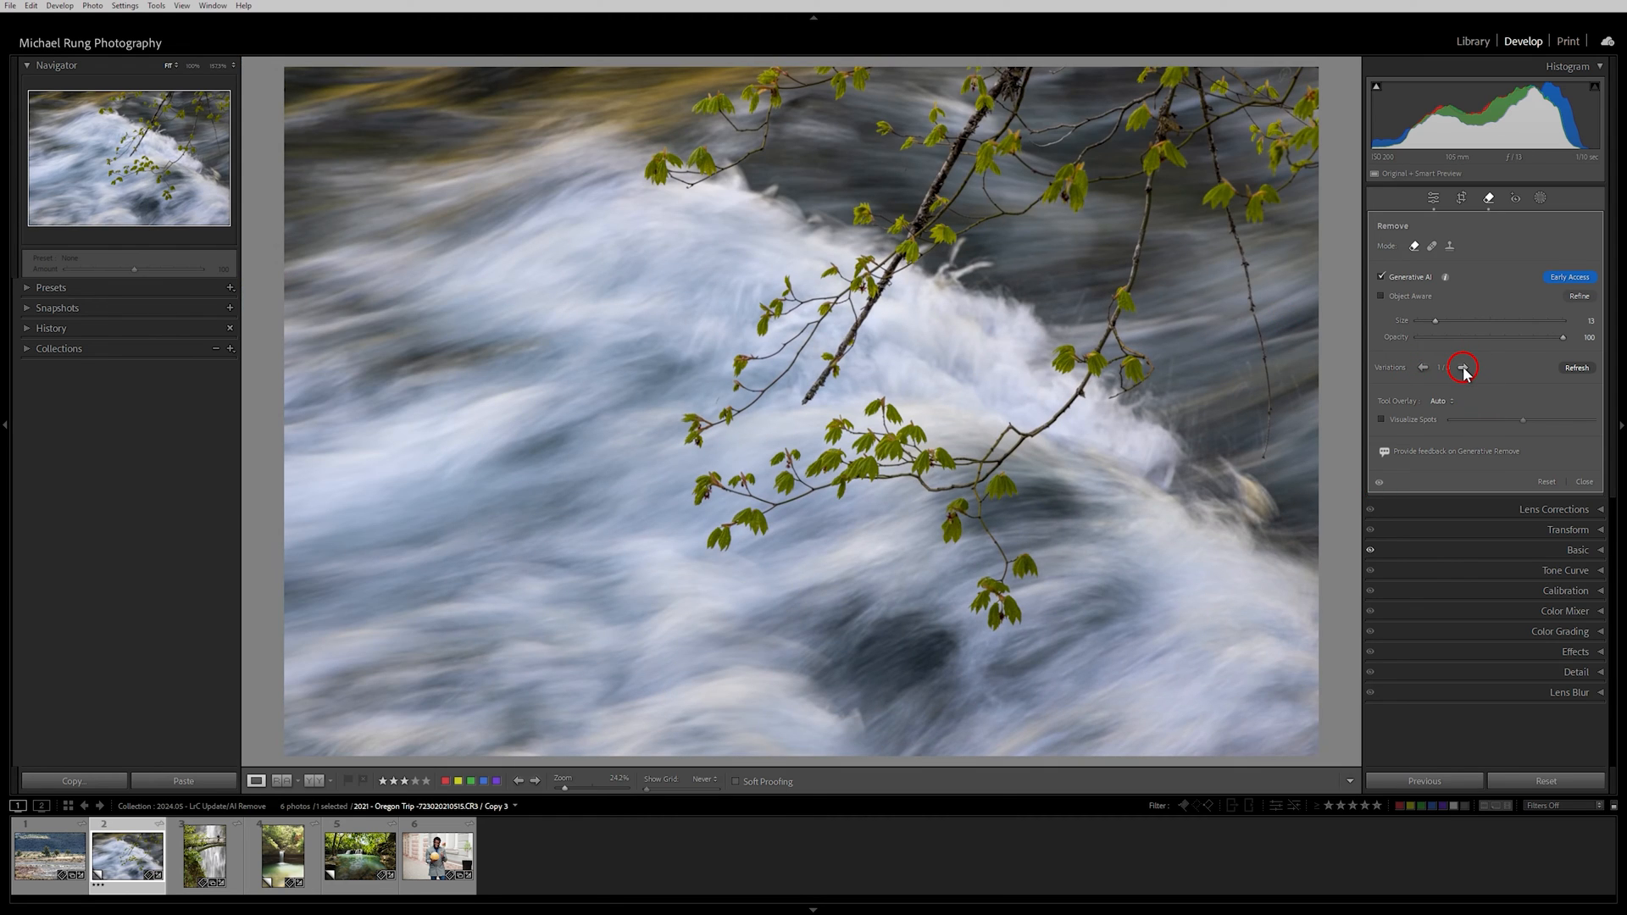
Go through the generated fill variations for the river photo and return to the first one.
left_click(1463, 368)
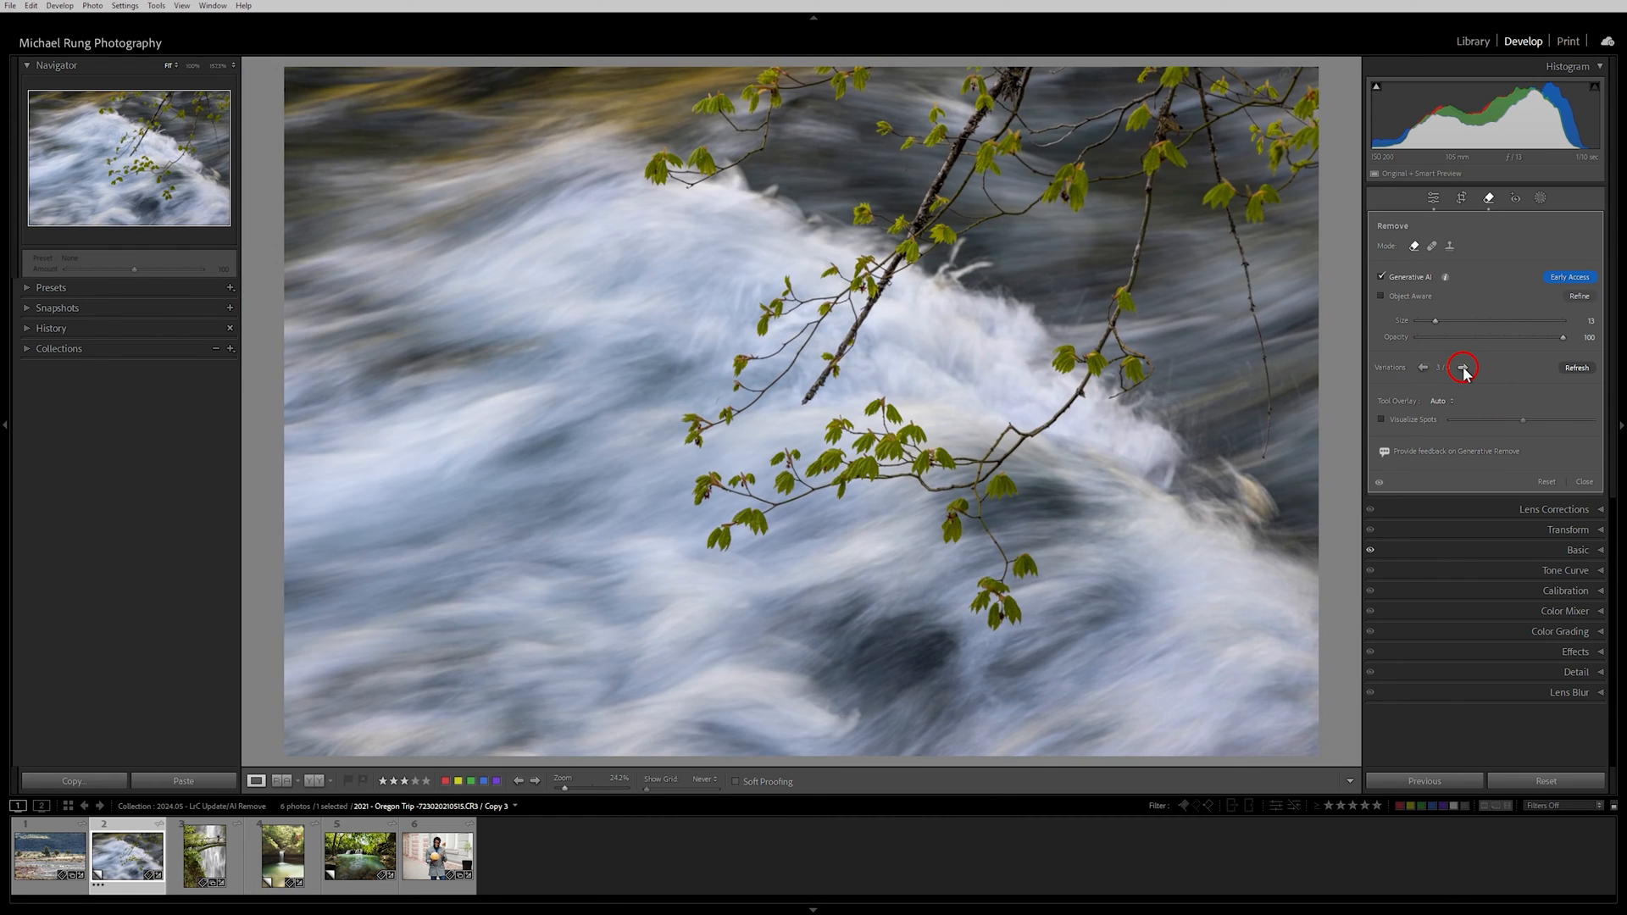
left_click(1464, 368)
left_click(1424, 367)
left_click(1425, 368)
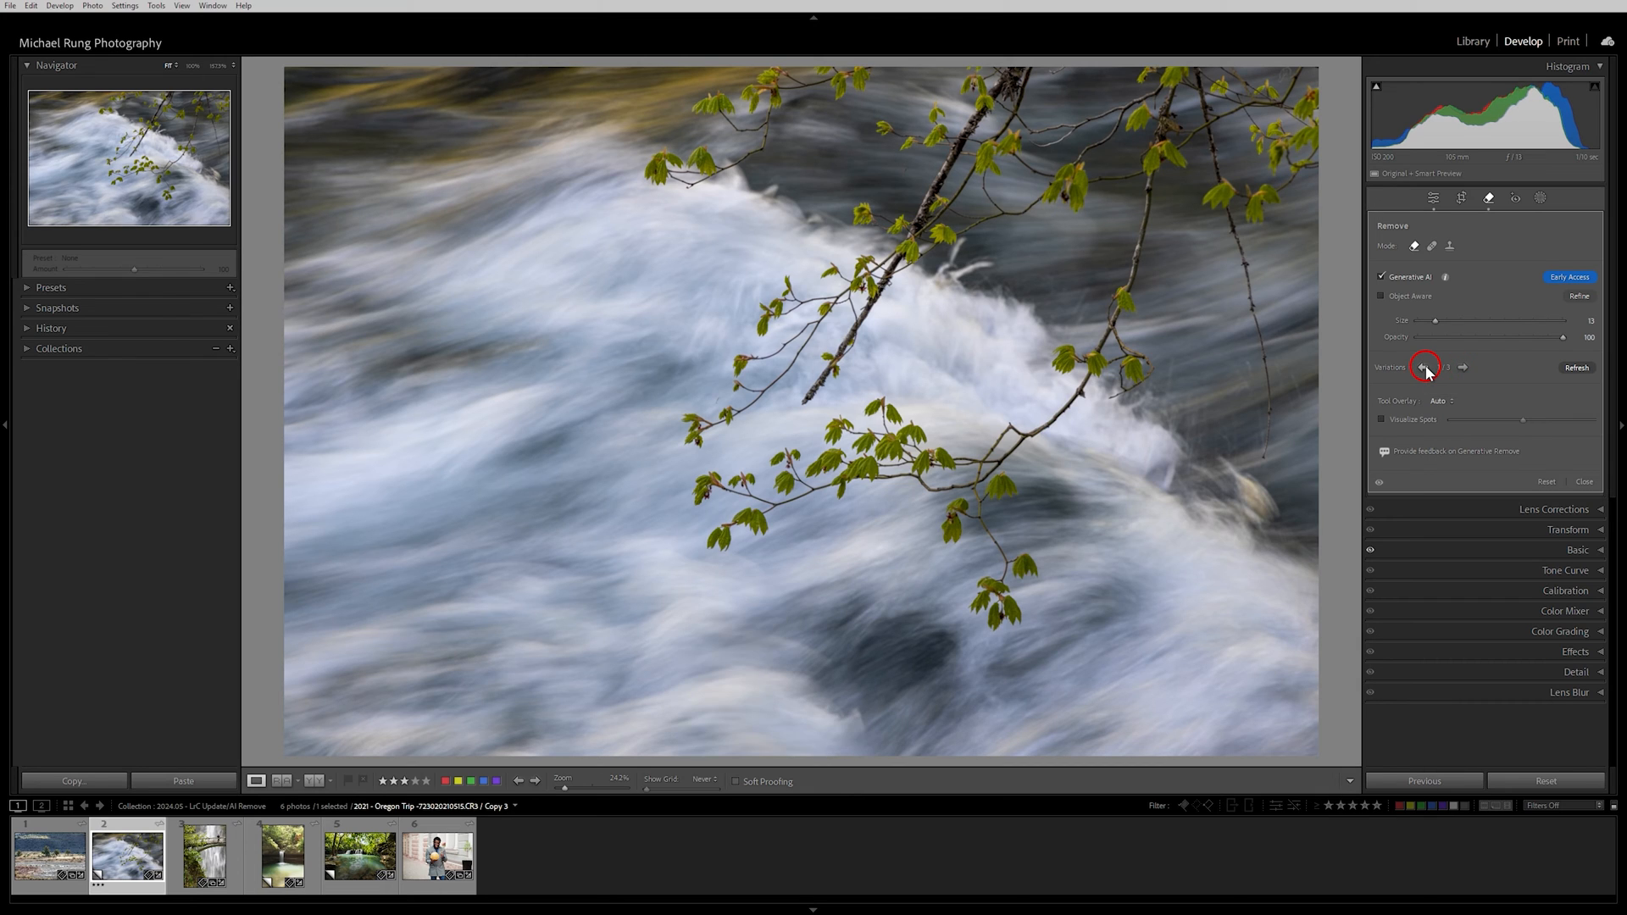
Refresh the river fill for a new set of variations, show the edit history, and browse the new results.
left_click(1575, 368)
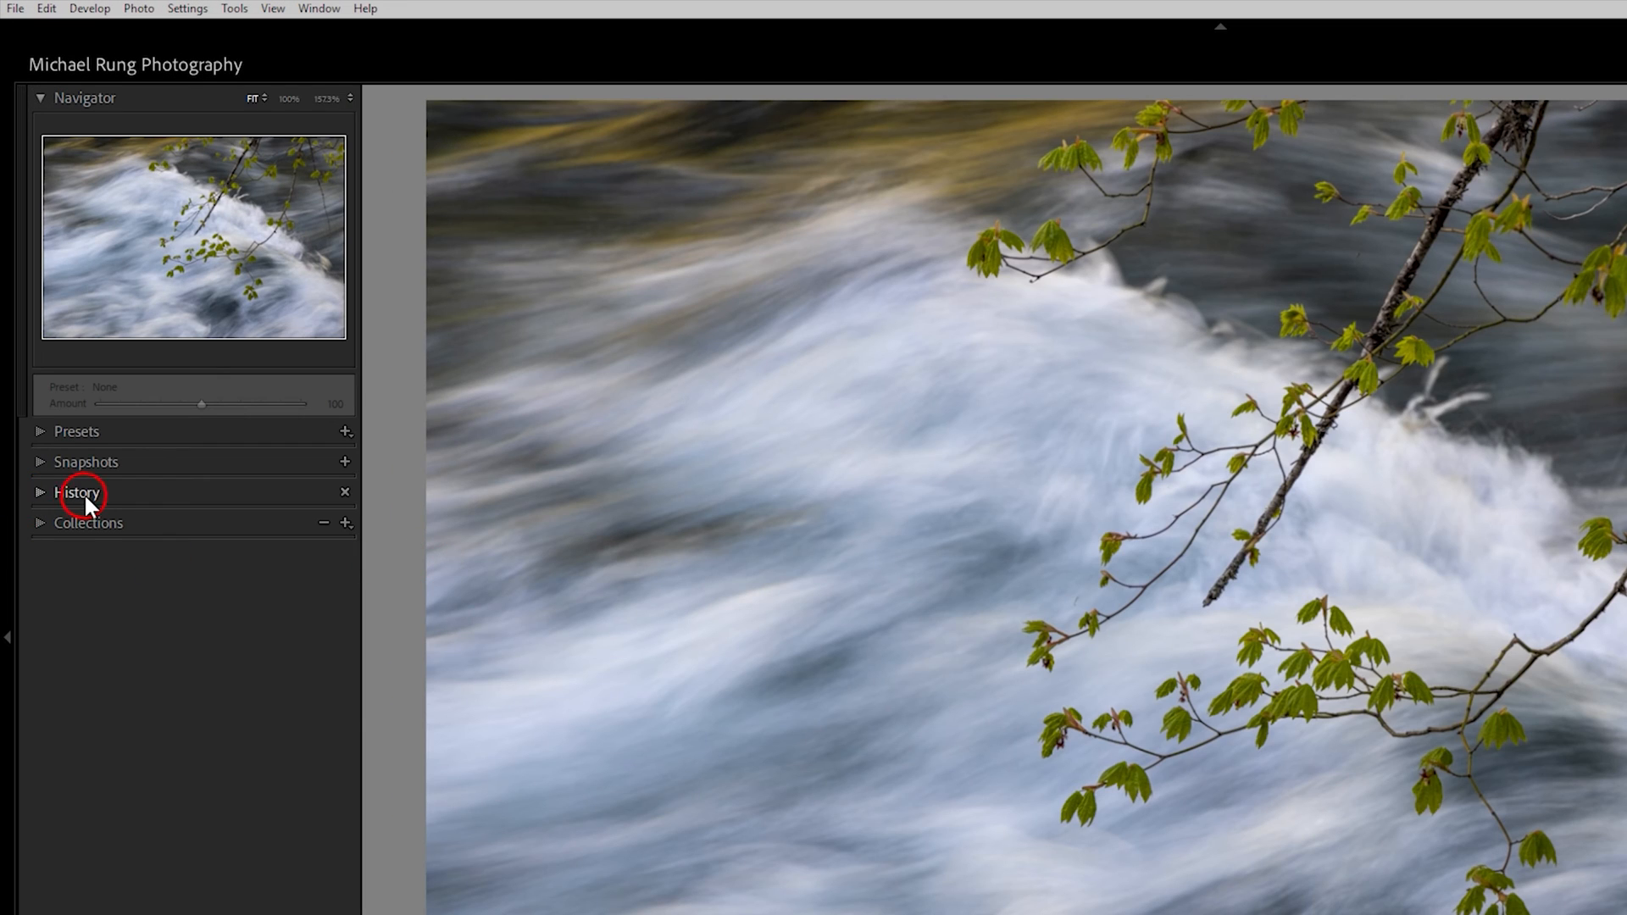
left_click(39, 329)
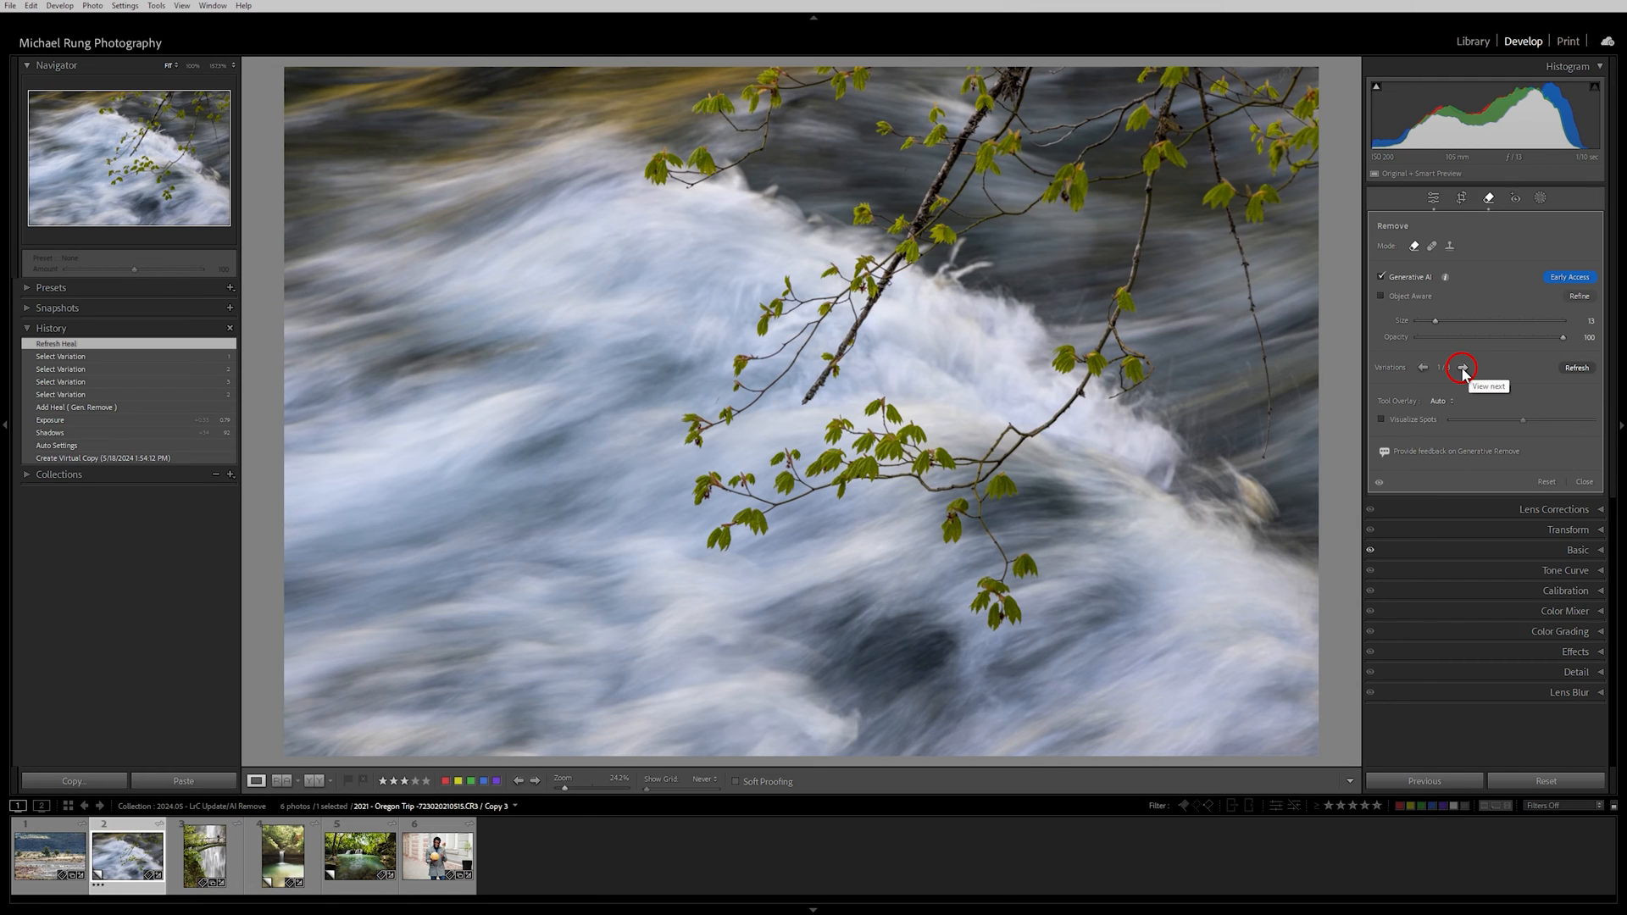
left_click(1463, 369)
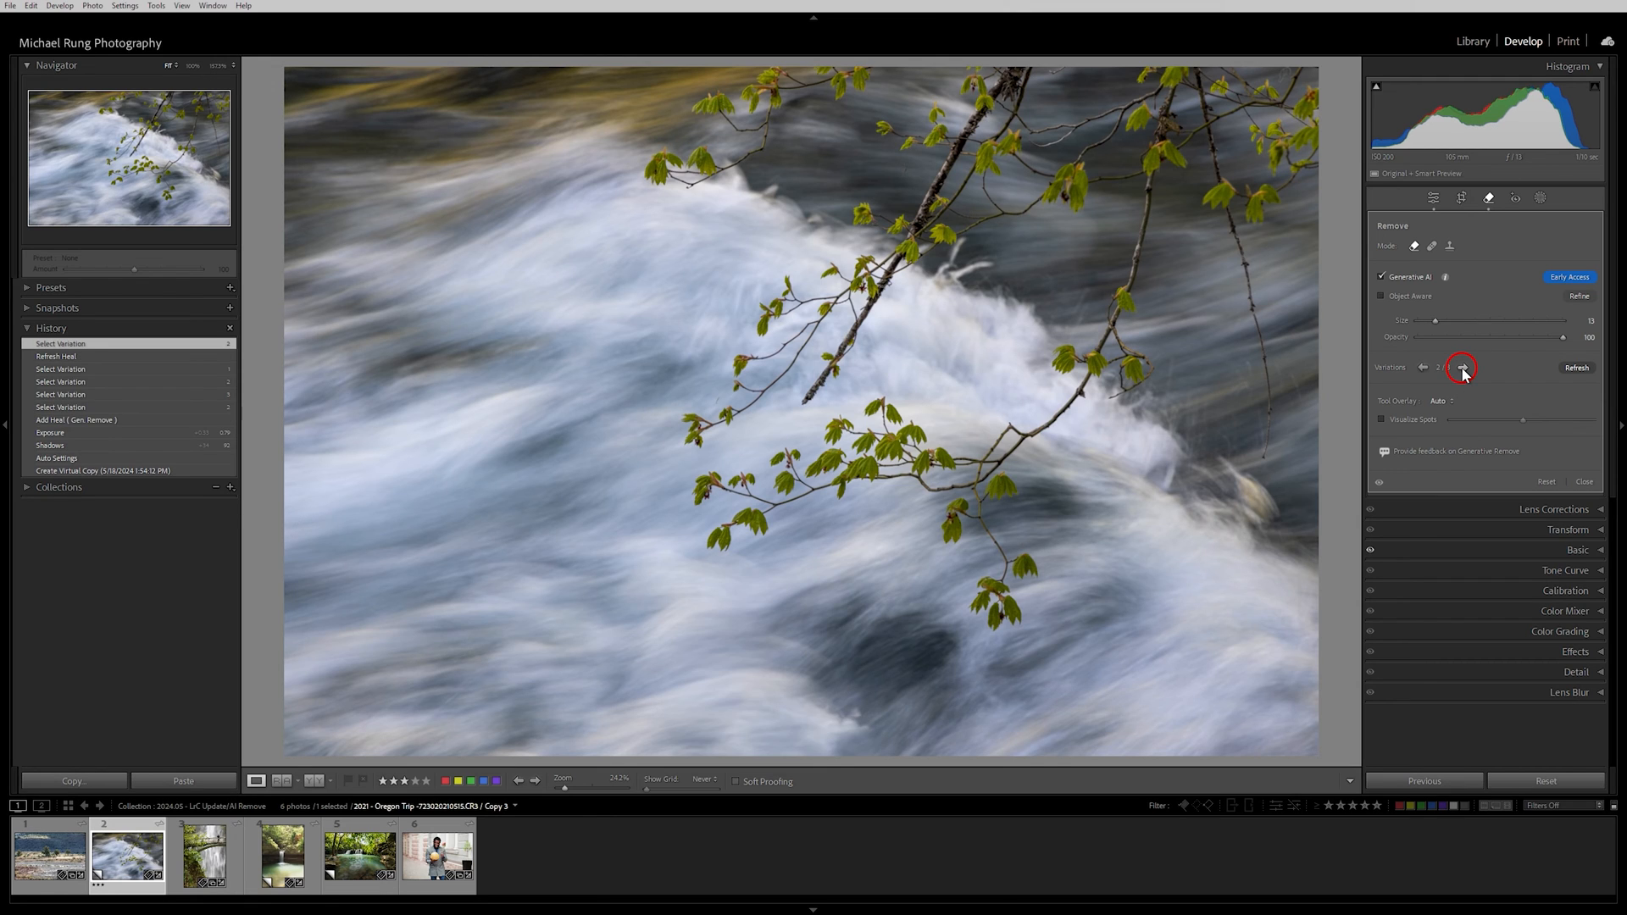
left_click(1463, 370)
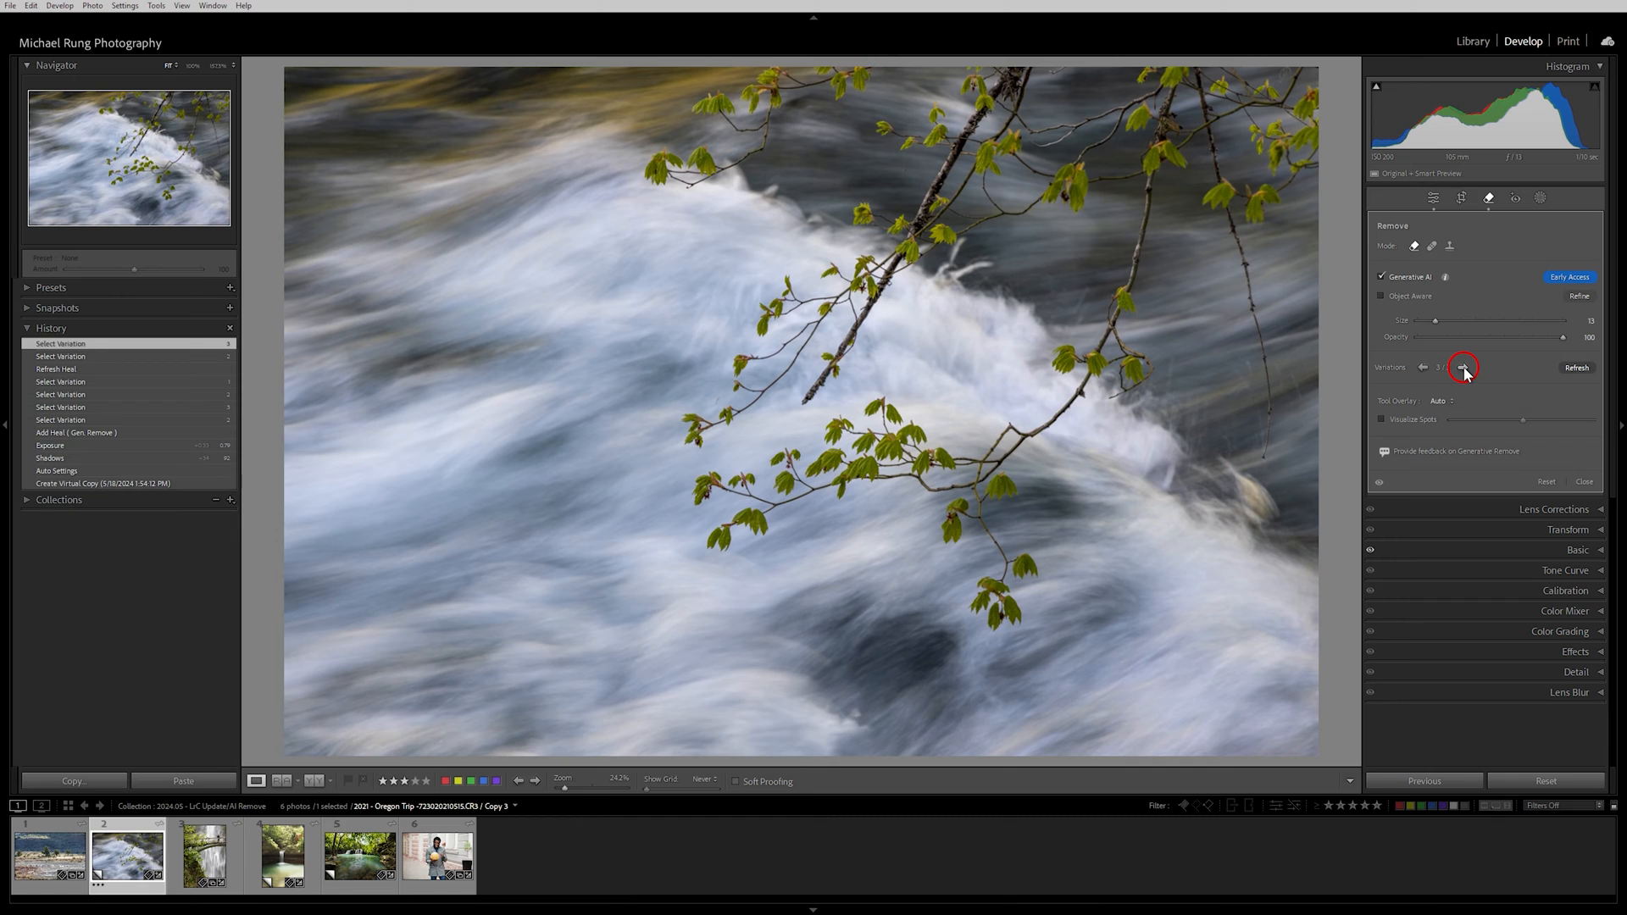
left_click(1419, 371)
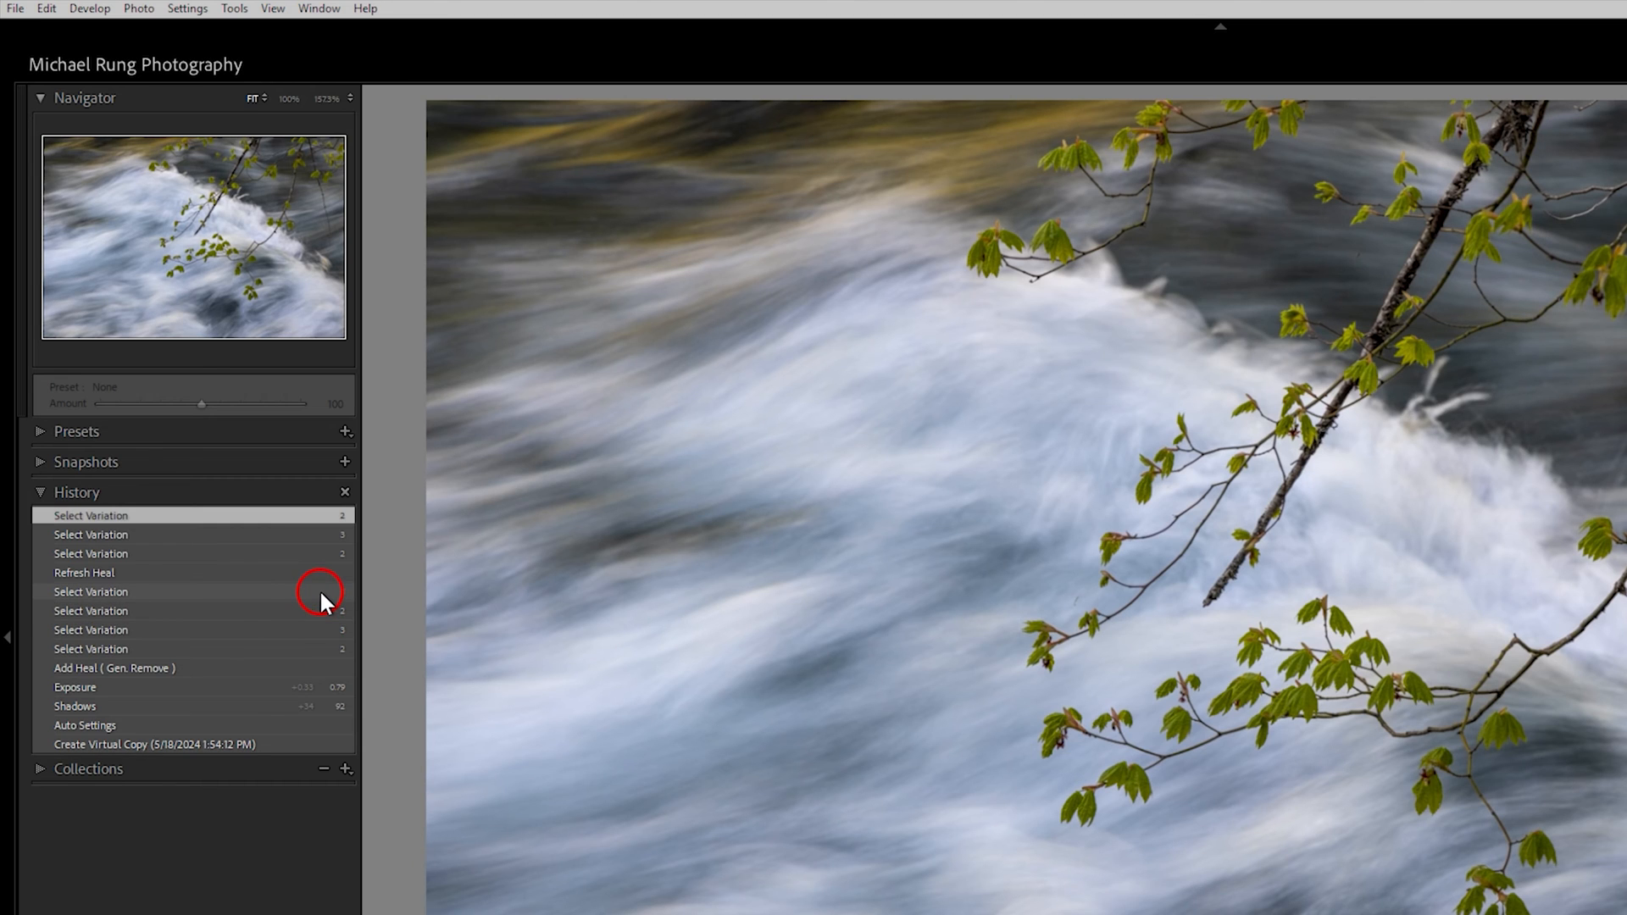
Revert to the variation 1 selection made before the refresh in the history and inspect the removed areas at 100%.
left_click(320, 592)
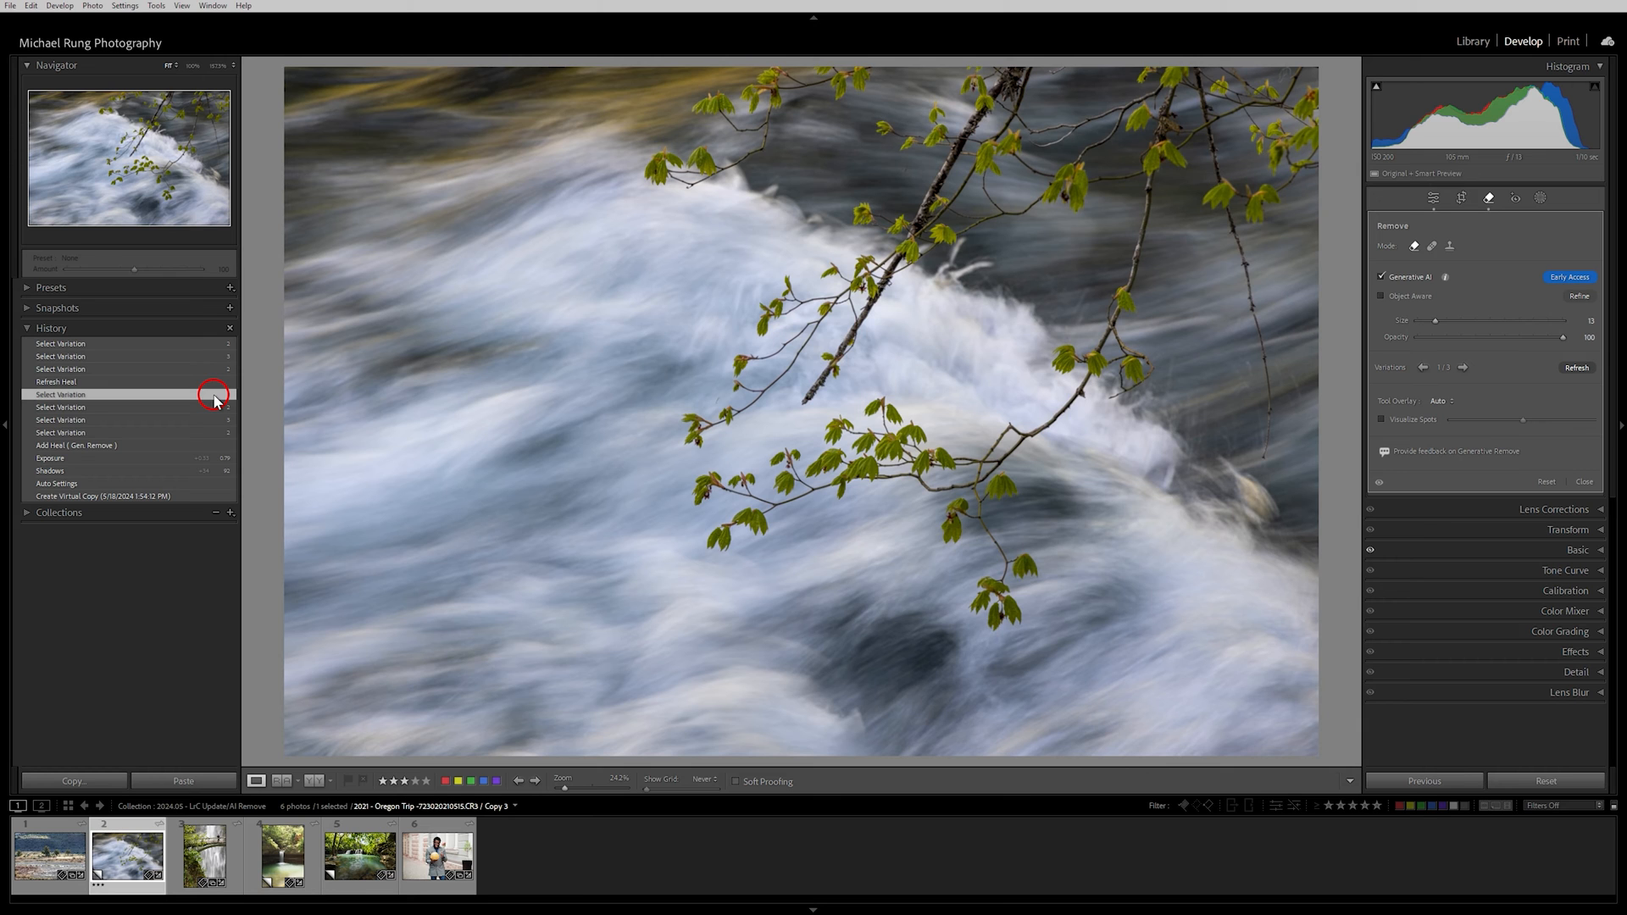
left_click(782, 636)
left_click_drag(782, 636, 985, 298)
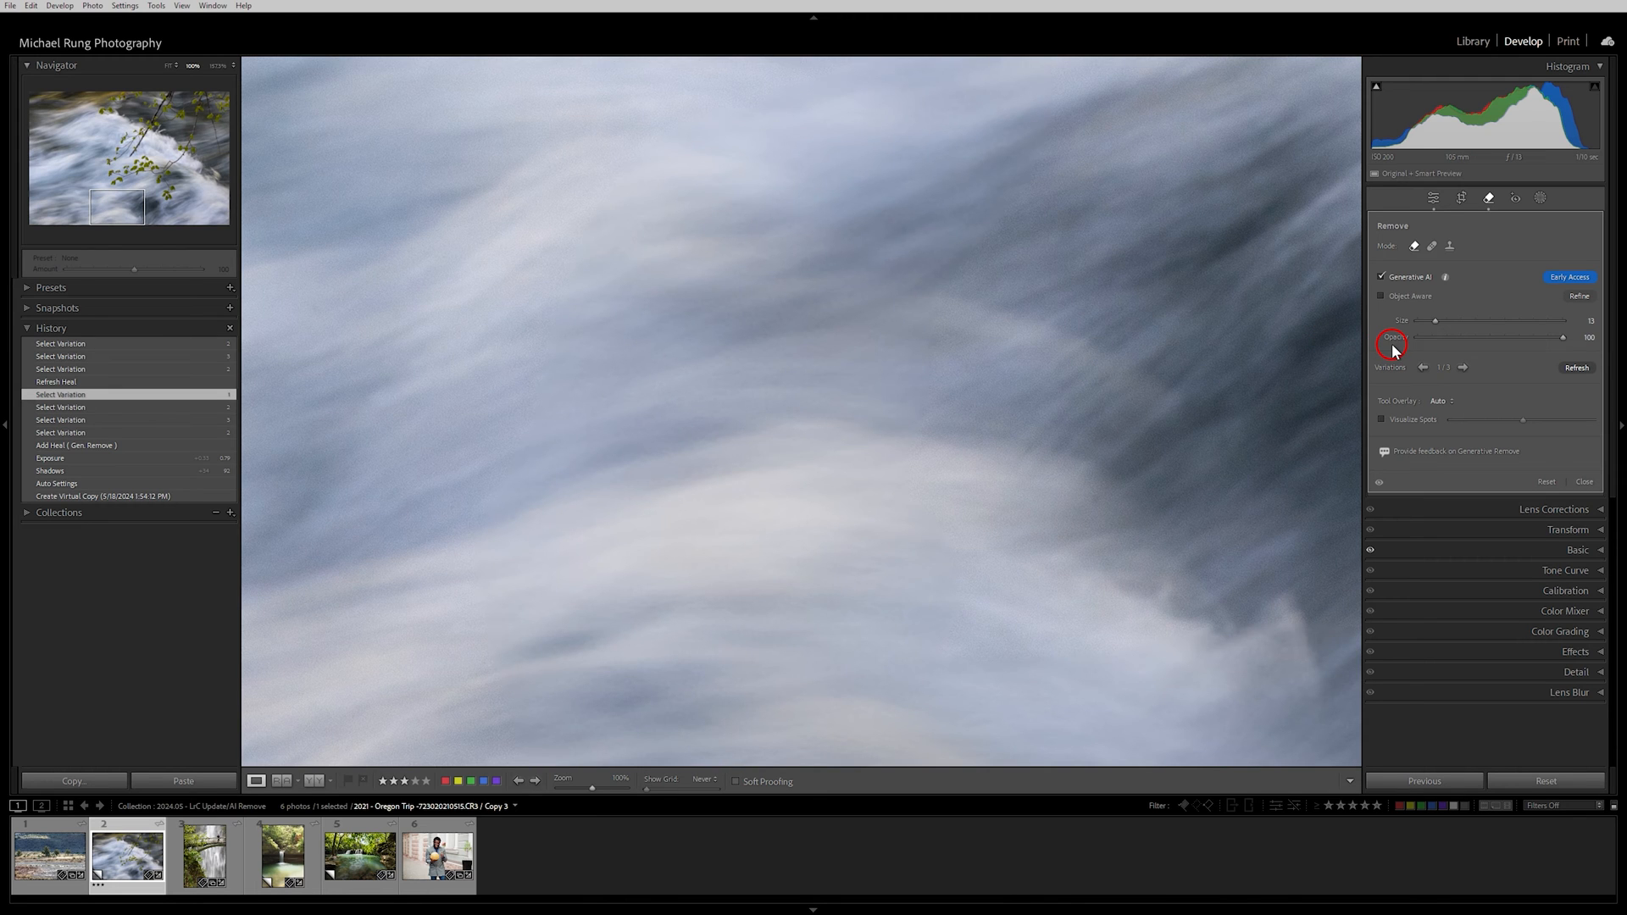
left_click(1238, 534)
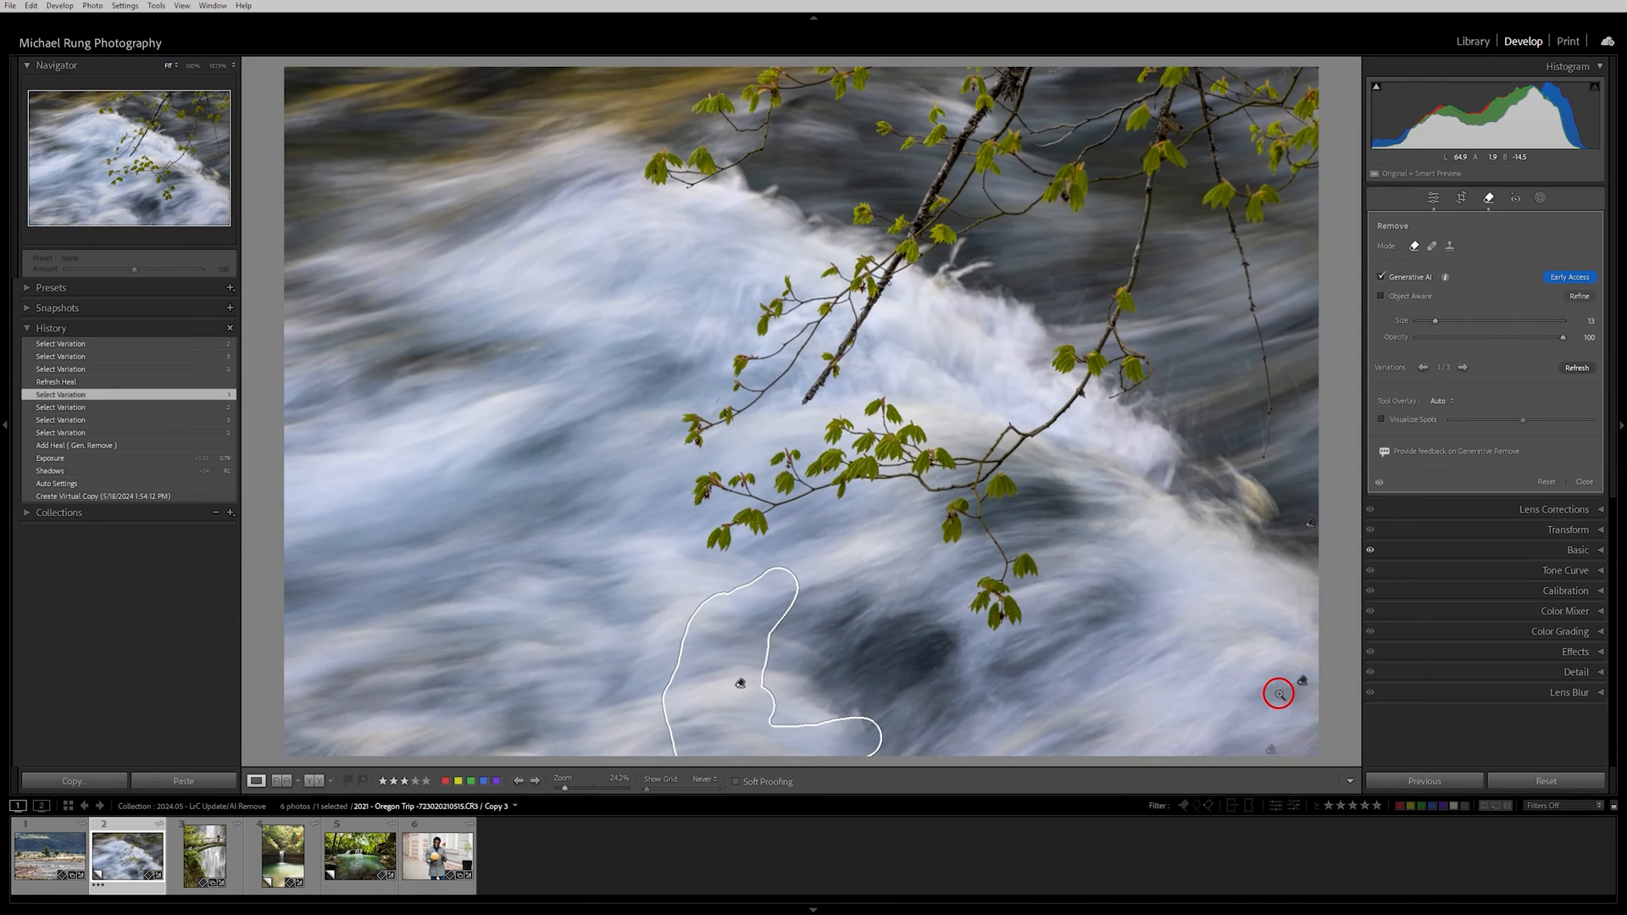
left_click(1289, 690)
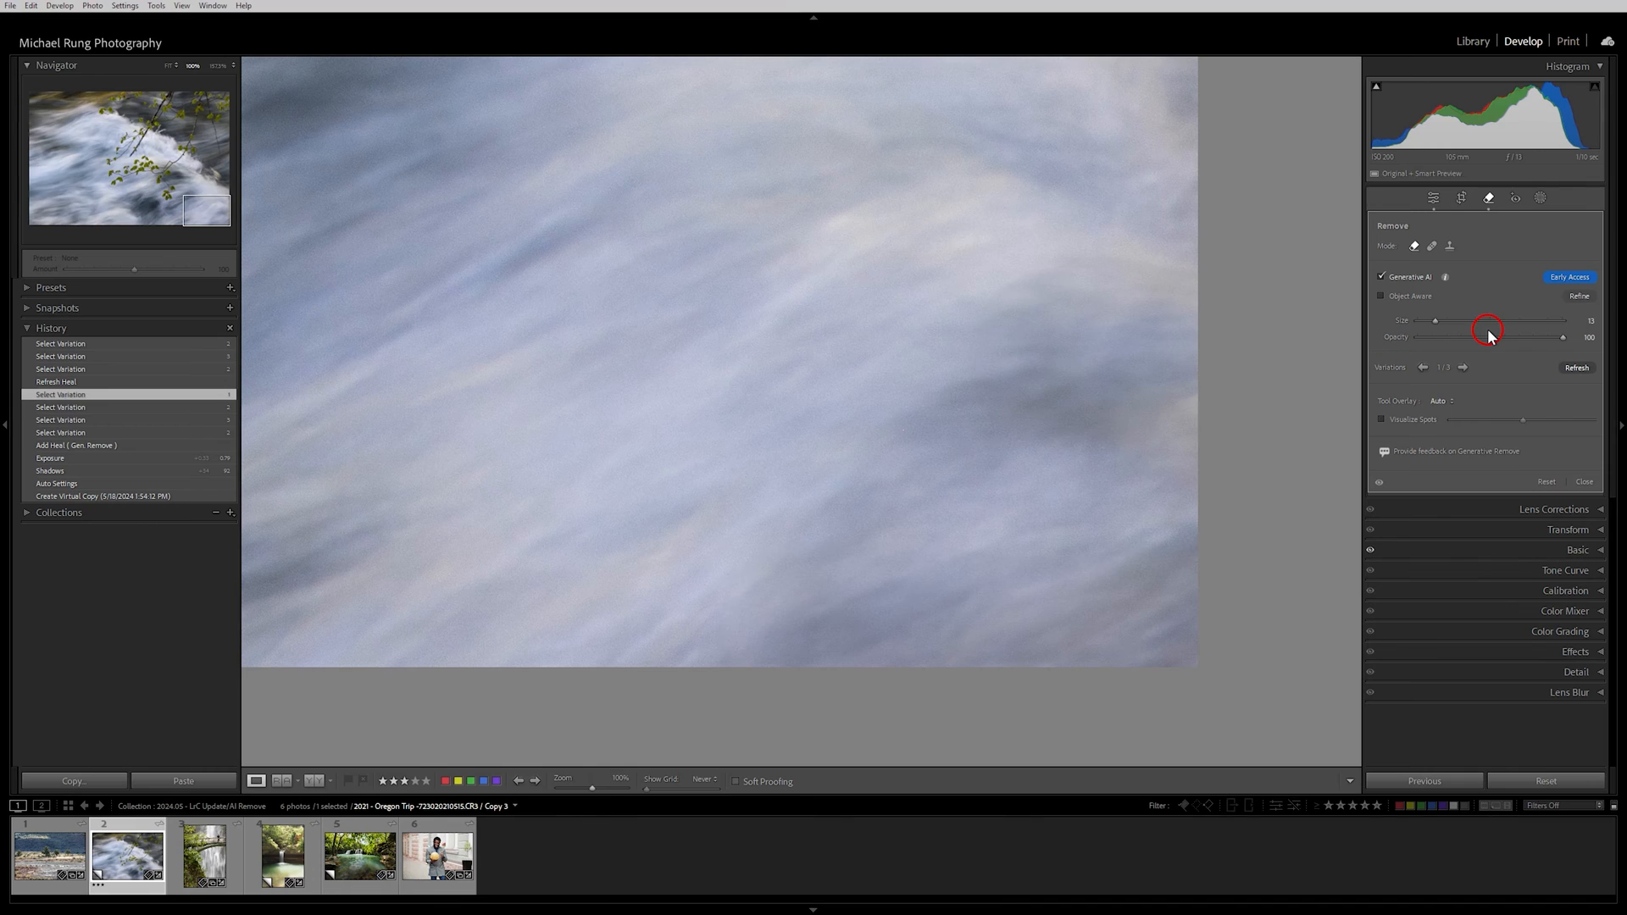
Open the third photo, of the waterfall bridge, and frame the bridge at the Fill zoom level.
left_click(203, 852)
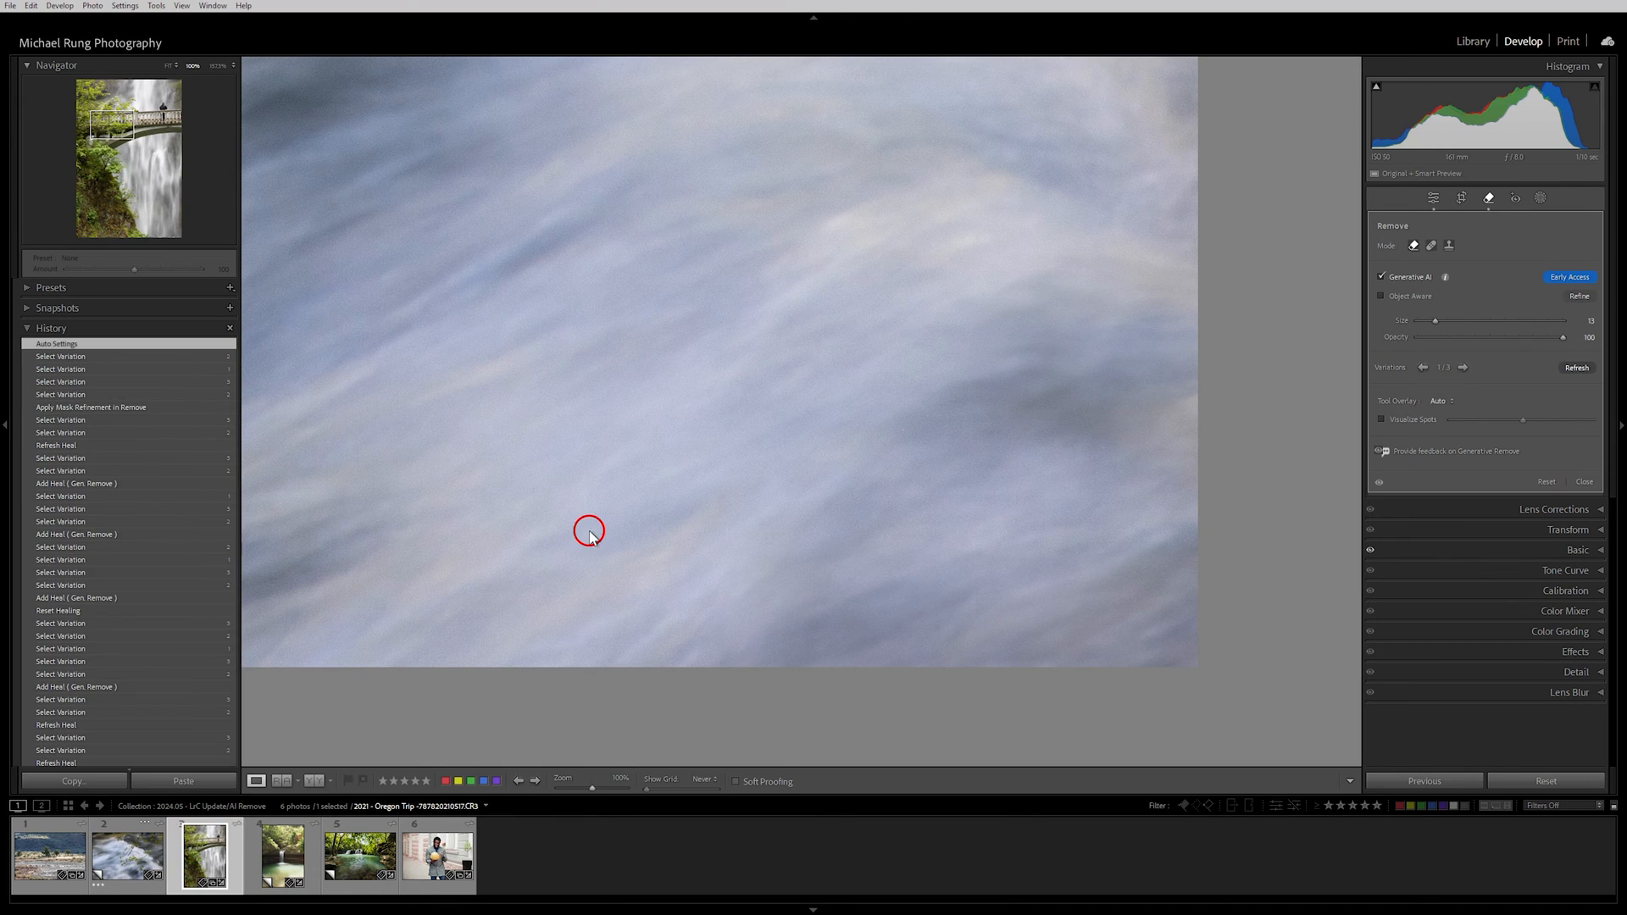
key("z")
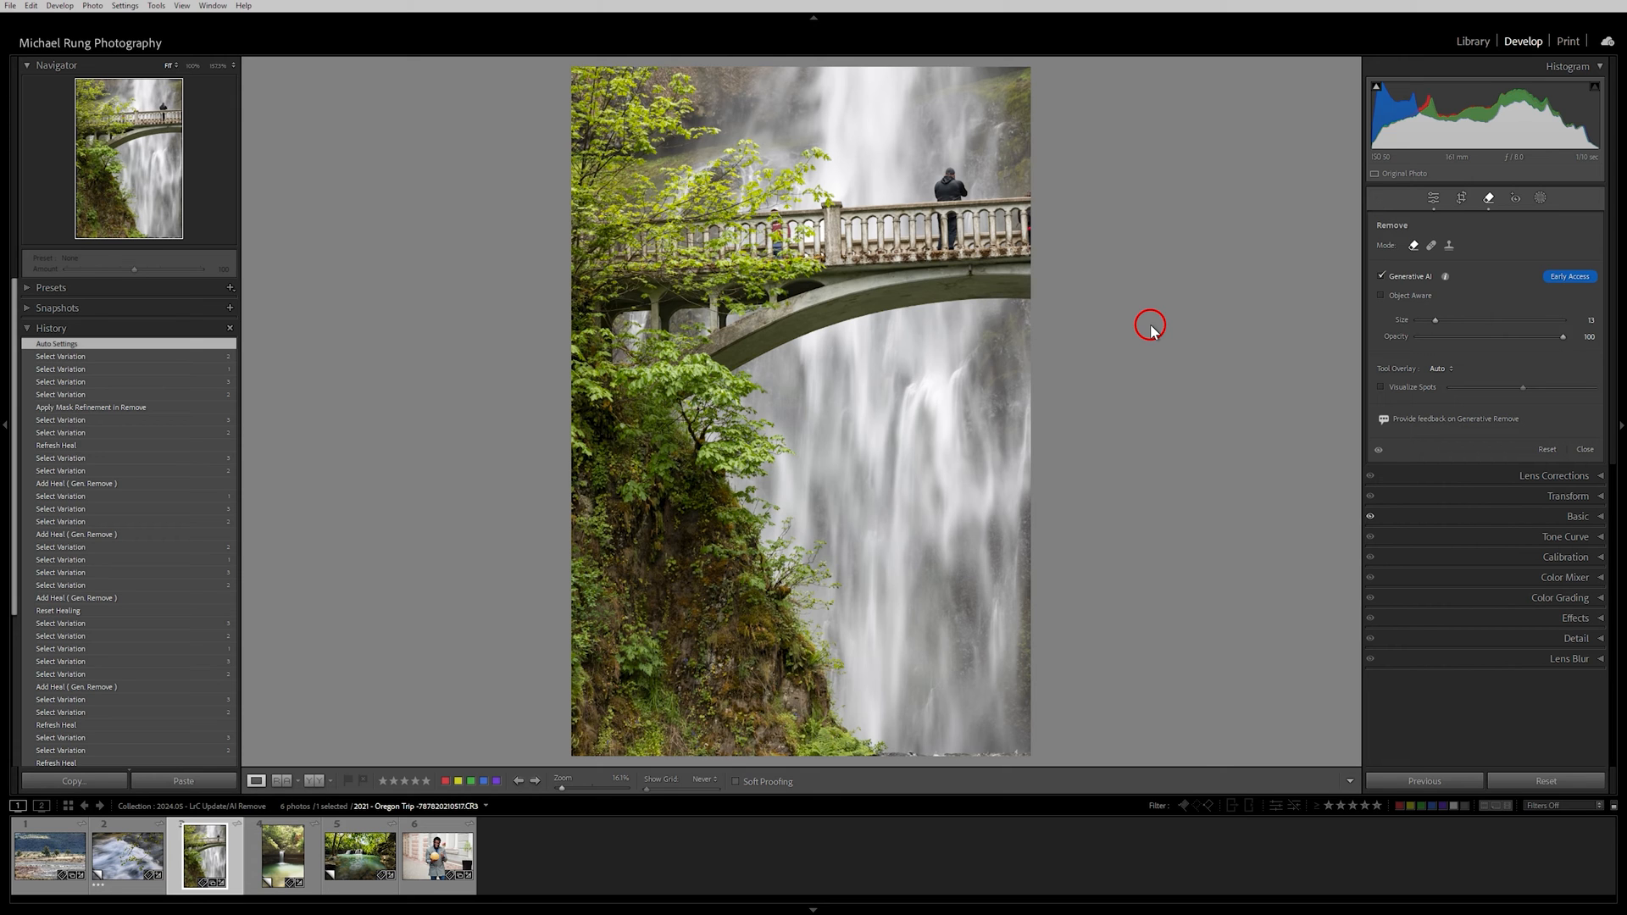
left_click(850, 345)
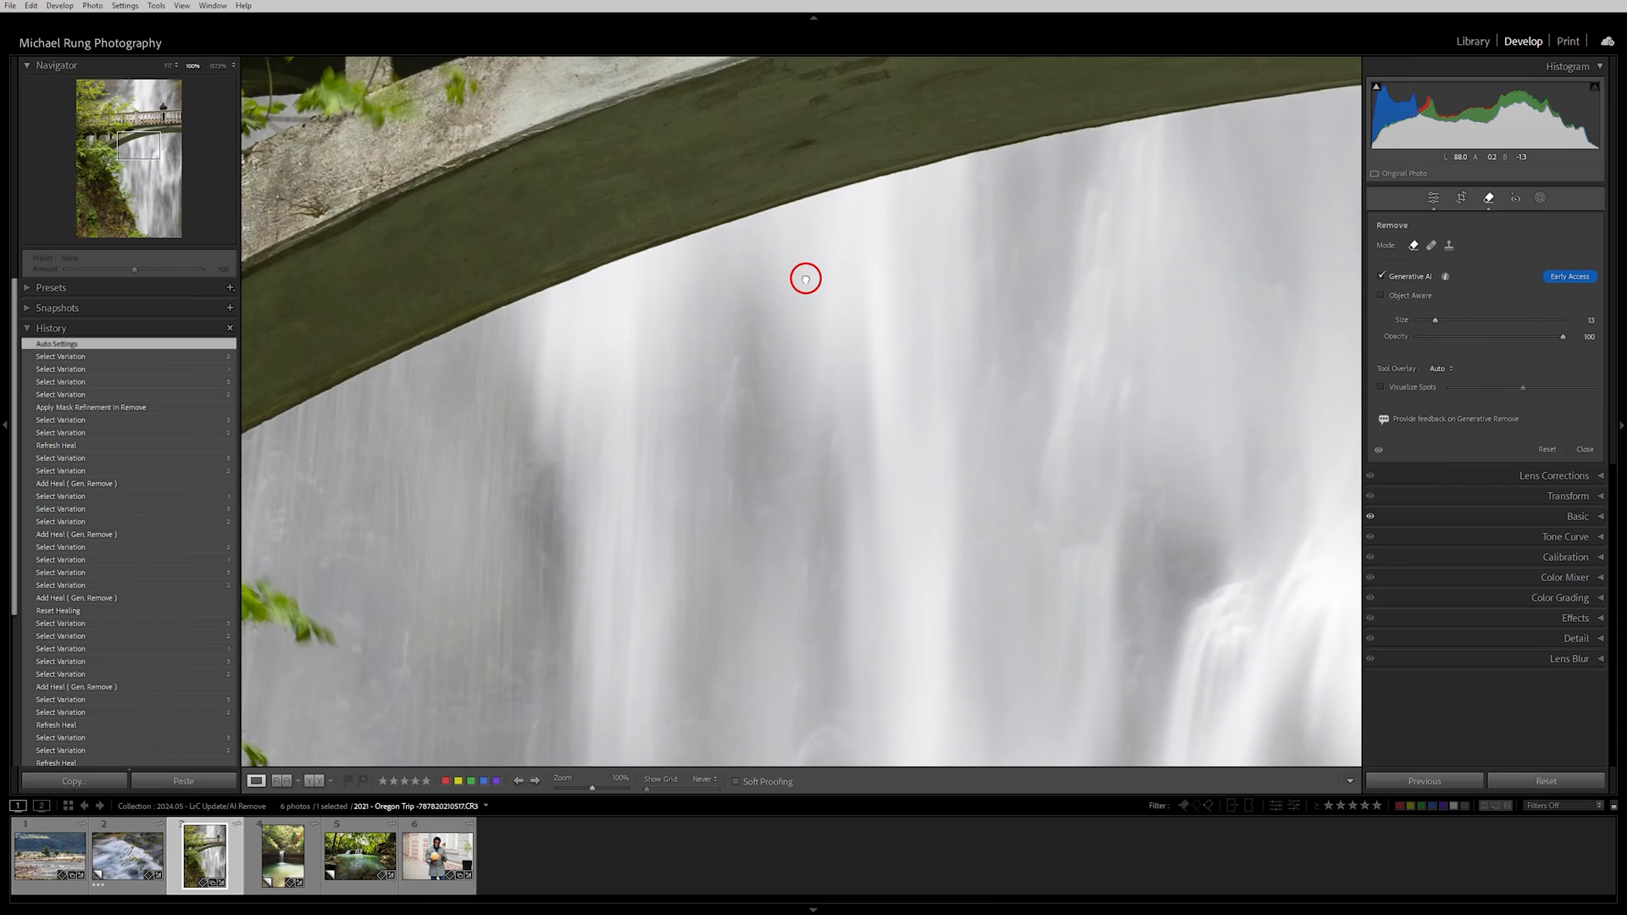
left_click(805, 279)
left_click(172, 65)
left_click(135, 93)
left_click_drag(946, 212, 928, 487)
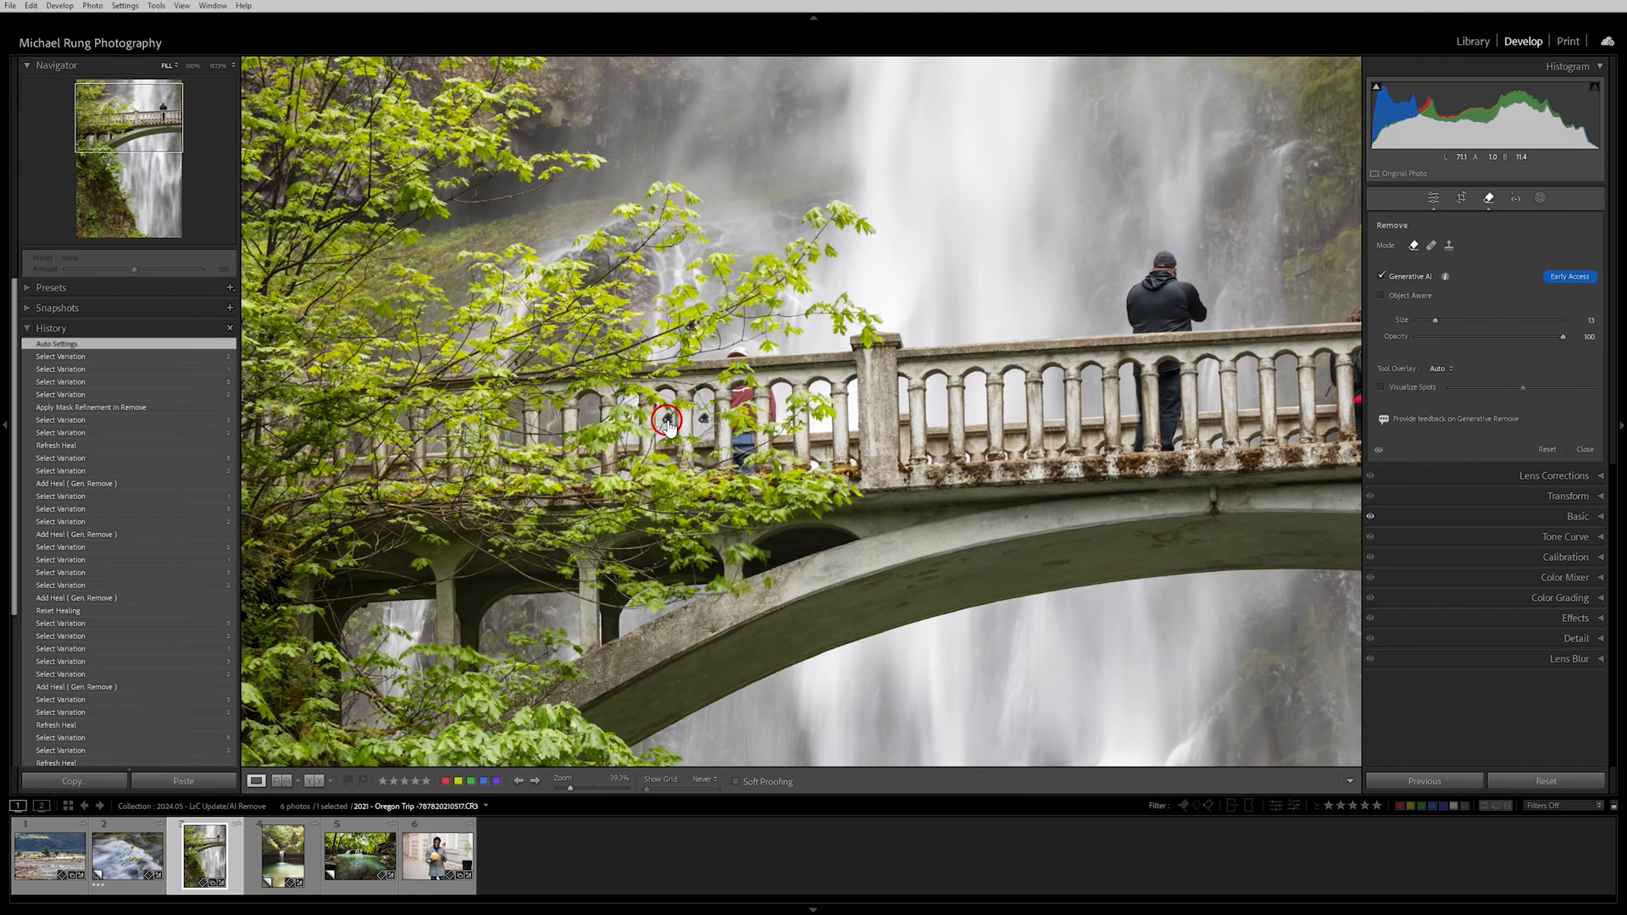
Compare the people behind the branches on the bridge with and without the existing Remove edits.
left_click(1377, 451)
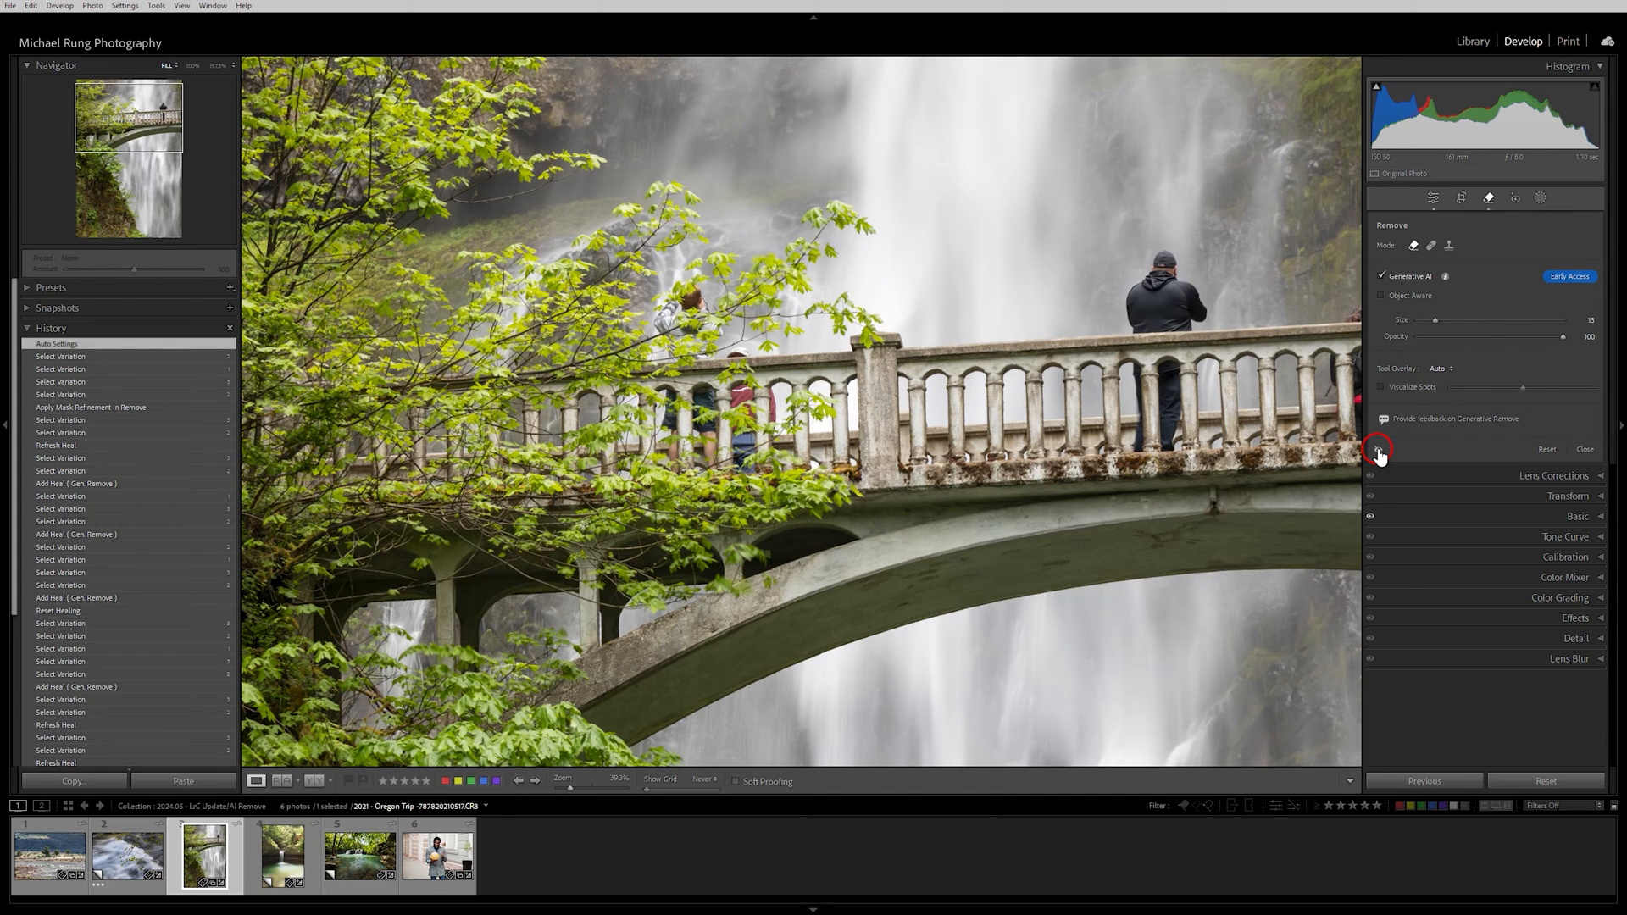
left_click(1377, 450)
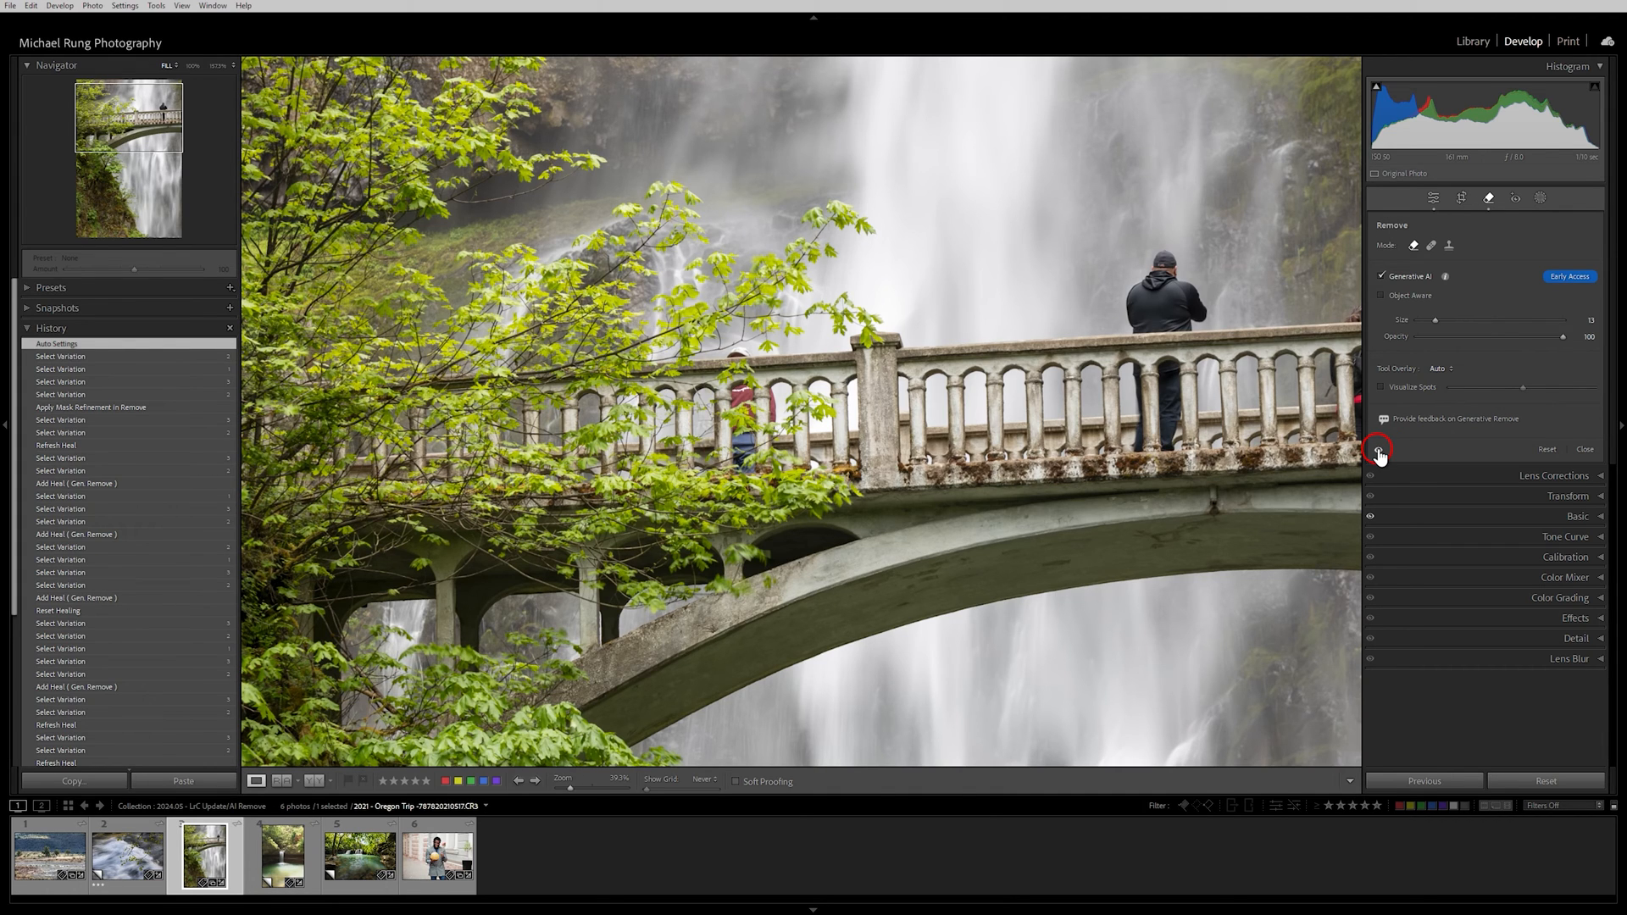
left_click(1377, 451)
left_click(1377, 451)
left_click(1377, 450)
left_click(1376, 450)
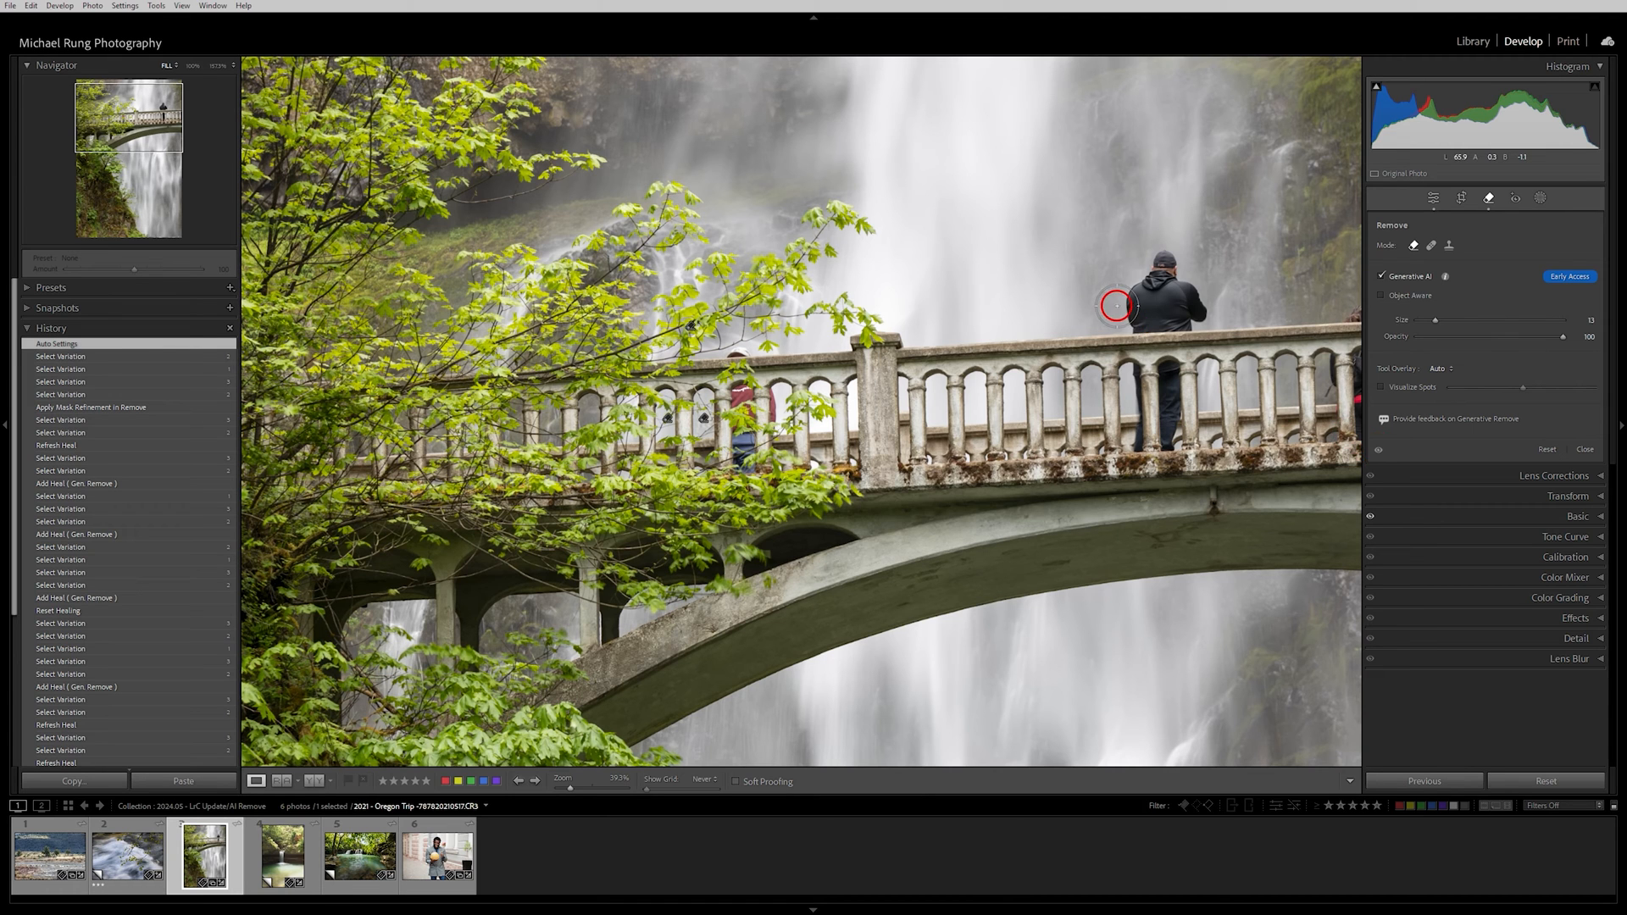
Remove the man in black on the bridge with Object Aware generative removal, adding his missed lower leg to the mask.
key("z")
left_click_drag(1165, 296, 761, 246)
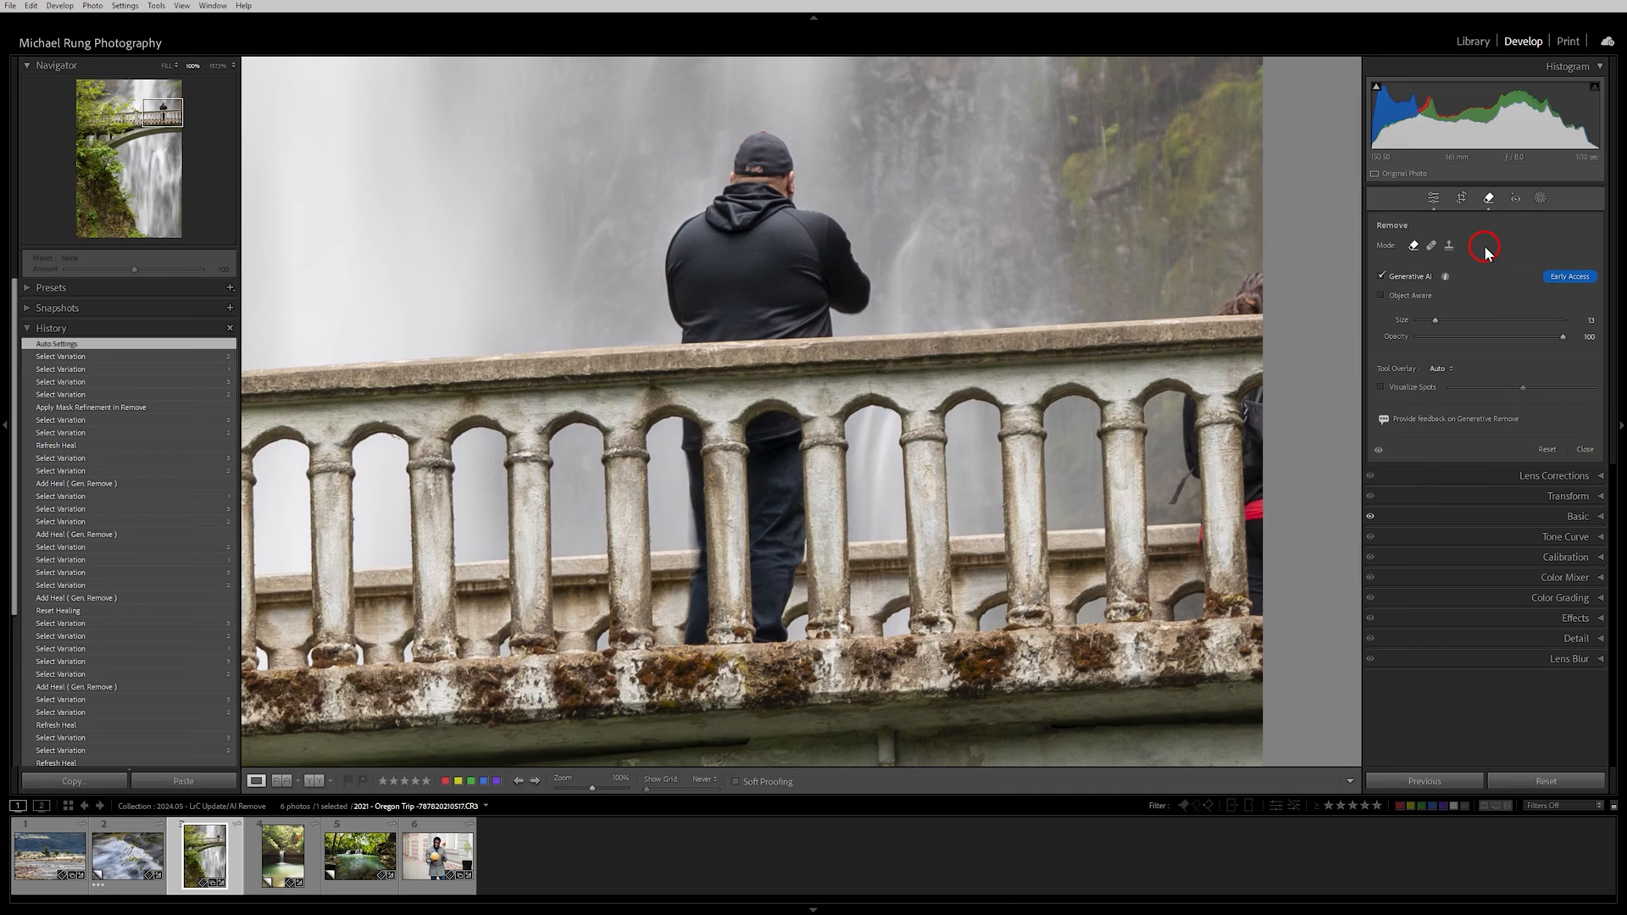
left_click(1383, 297)
mouse_move(668, 286)
left_mouse_down()
mouse_move(694, 213)
mouse_move(763, 132)
mouse_move(792, 201)
mouse_move(854, 245)
mouse_move(872, 294)
mouse_move(846, 306)
mouse_move(815, 396)
mouse_move(777, 634)
mouse_move(681, 650)
mouse_move(697, 566)
mouse_move(676, 322)
left_mouse_up()
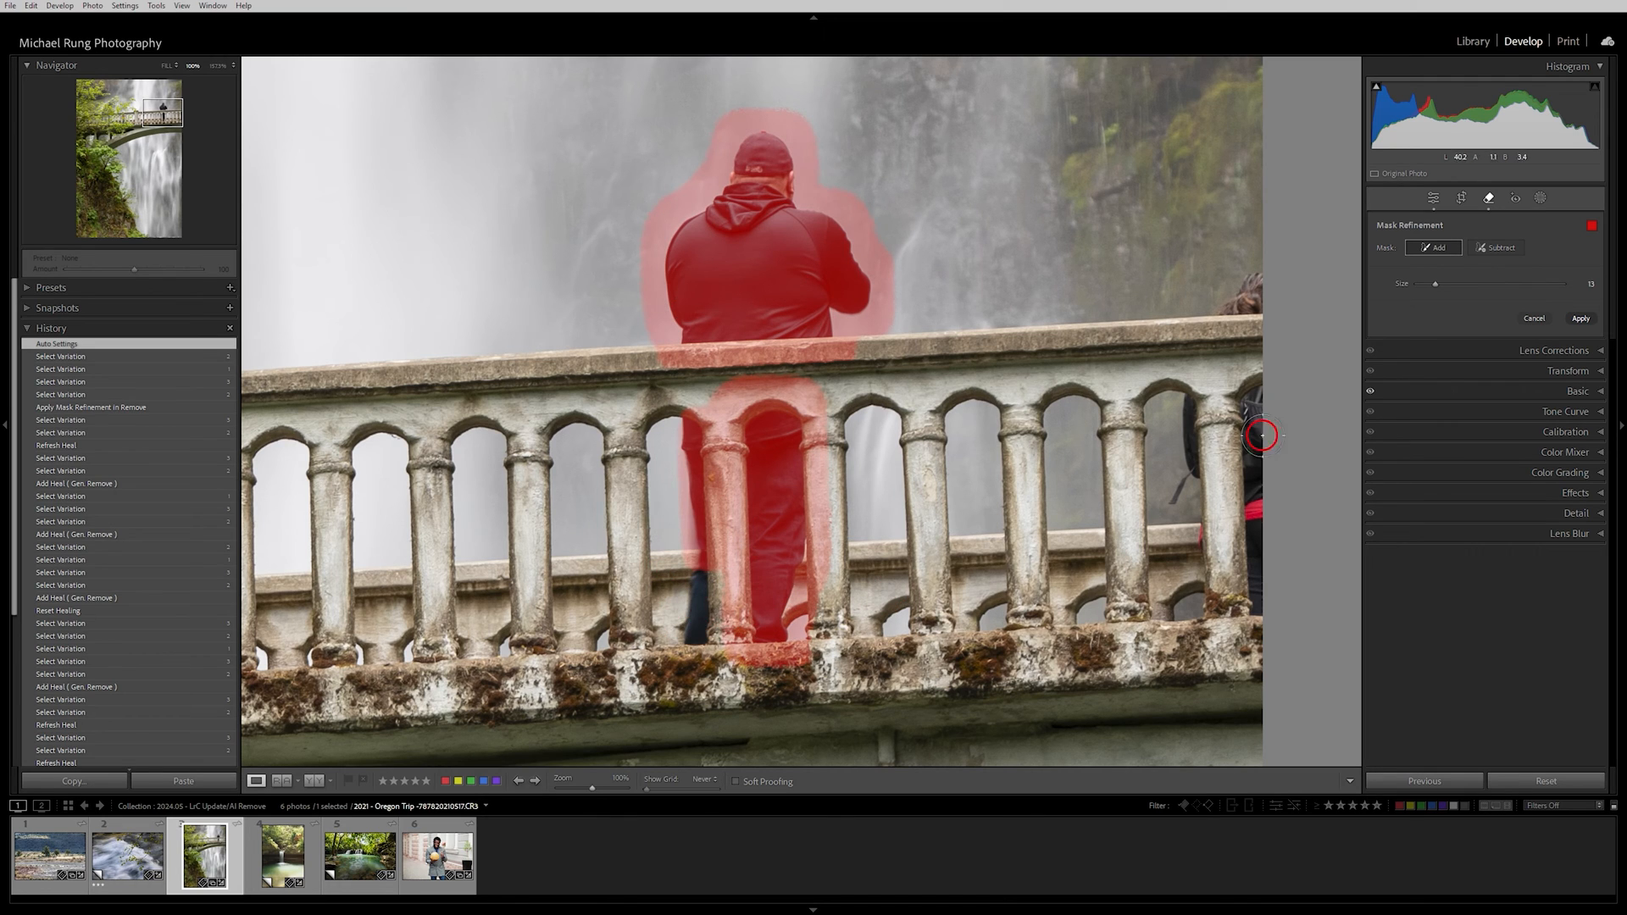
left_click_drag(699, 574, 694, 648)
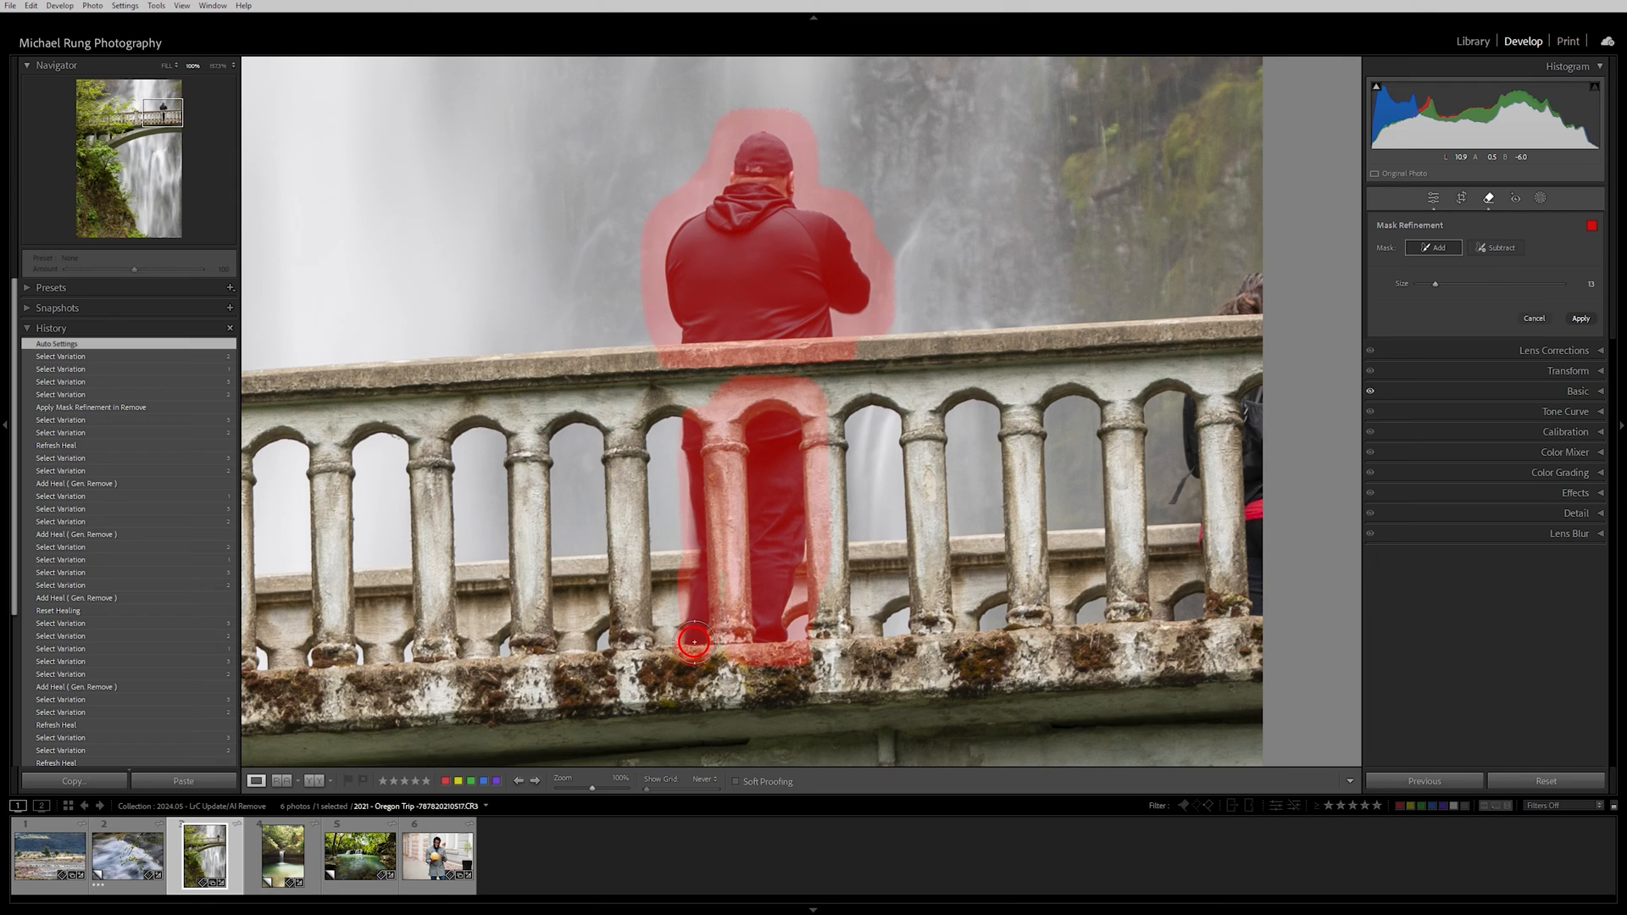
left_click(1581, 320)
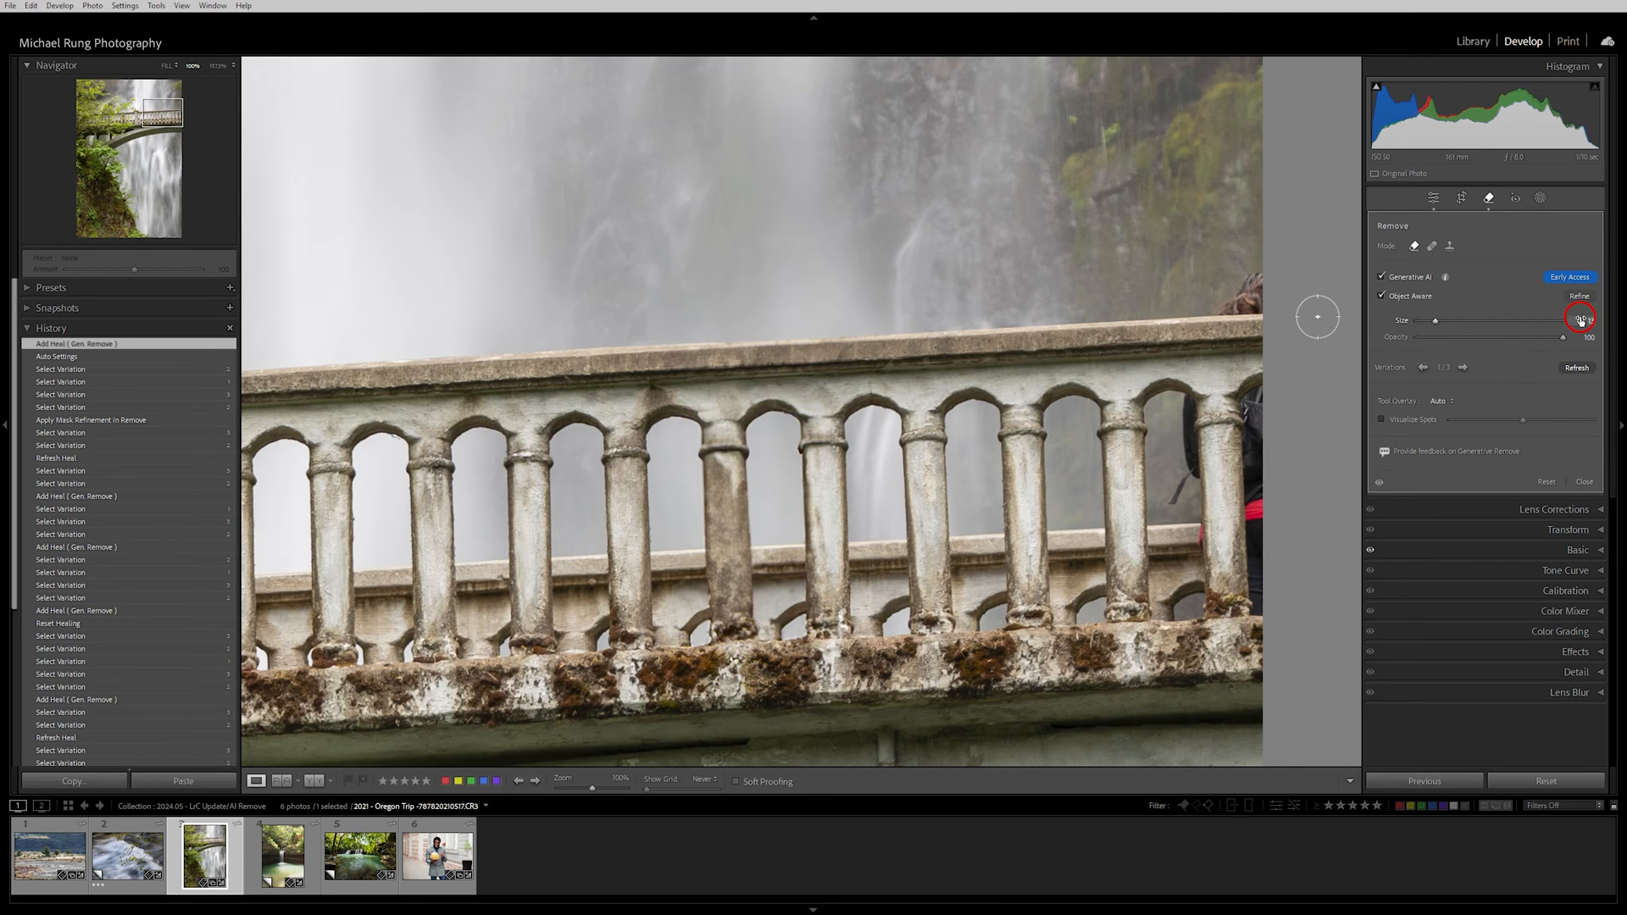
Compare the bridge before and after removing the man by toggling the Remove edits off and on.
left_click(1378, 483)
left_click(1379, 483)
left_click(1379, 483)
left_click(1378, 483)
left_click(1378, 483)
left_click(1379, 483)
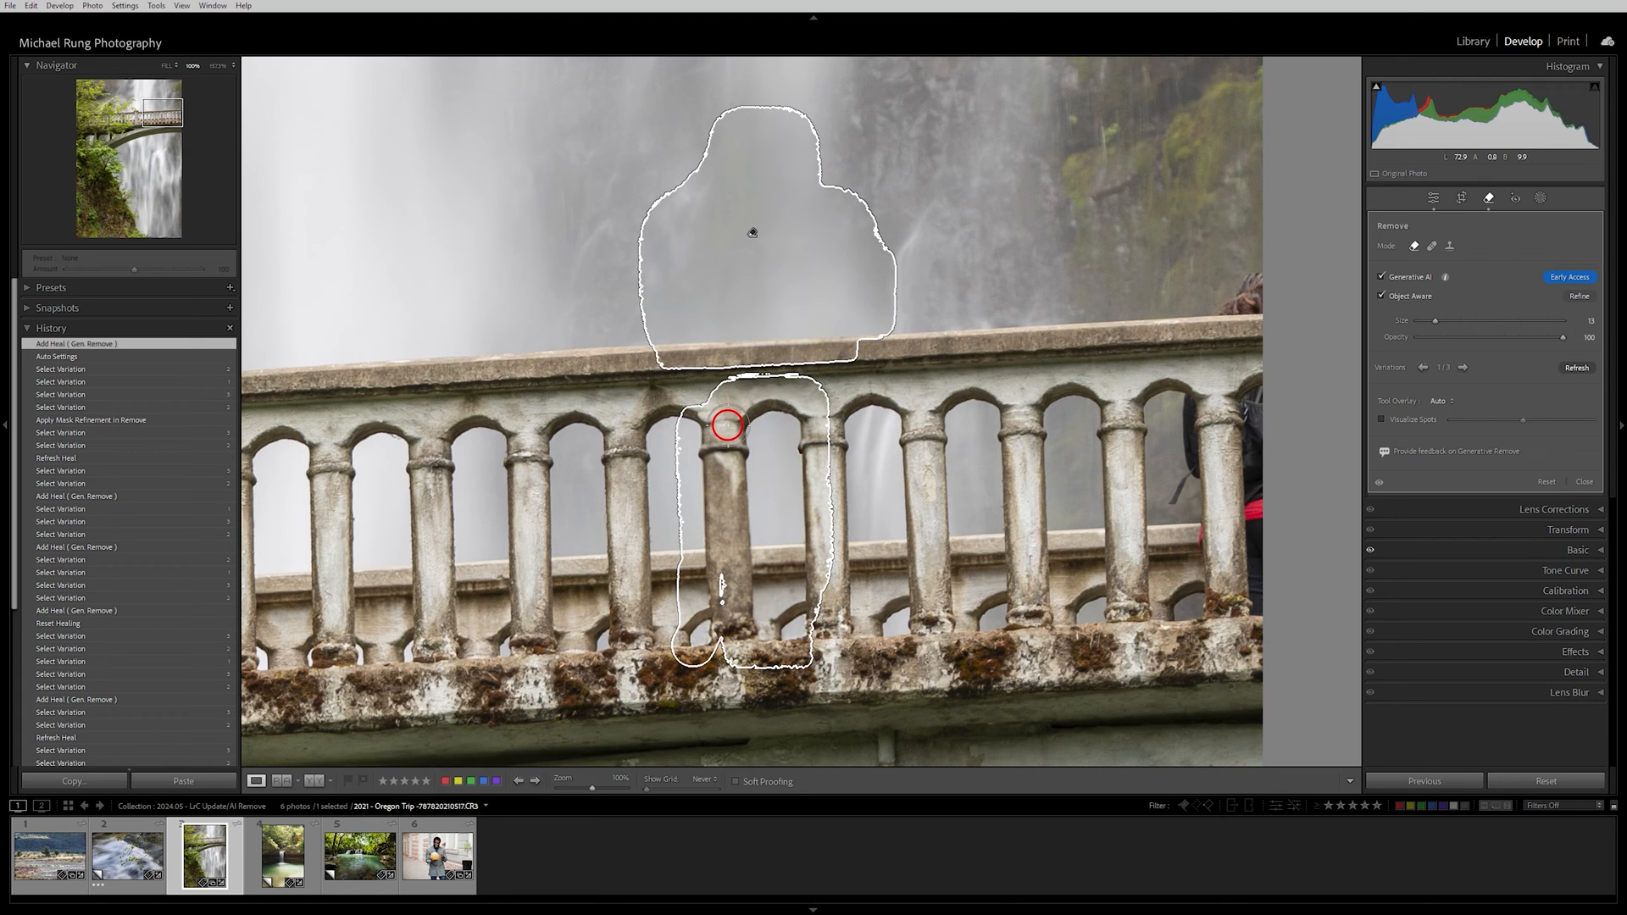
left_click(1379, 483)
left_click(1379, 483)
left_click(1379, 483)
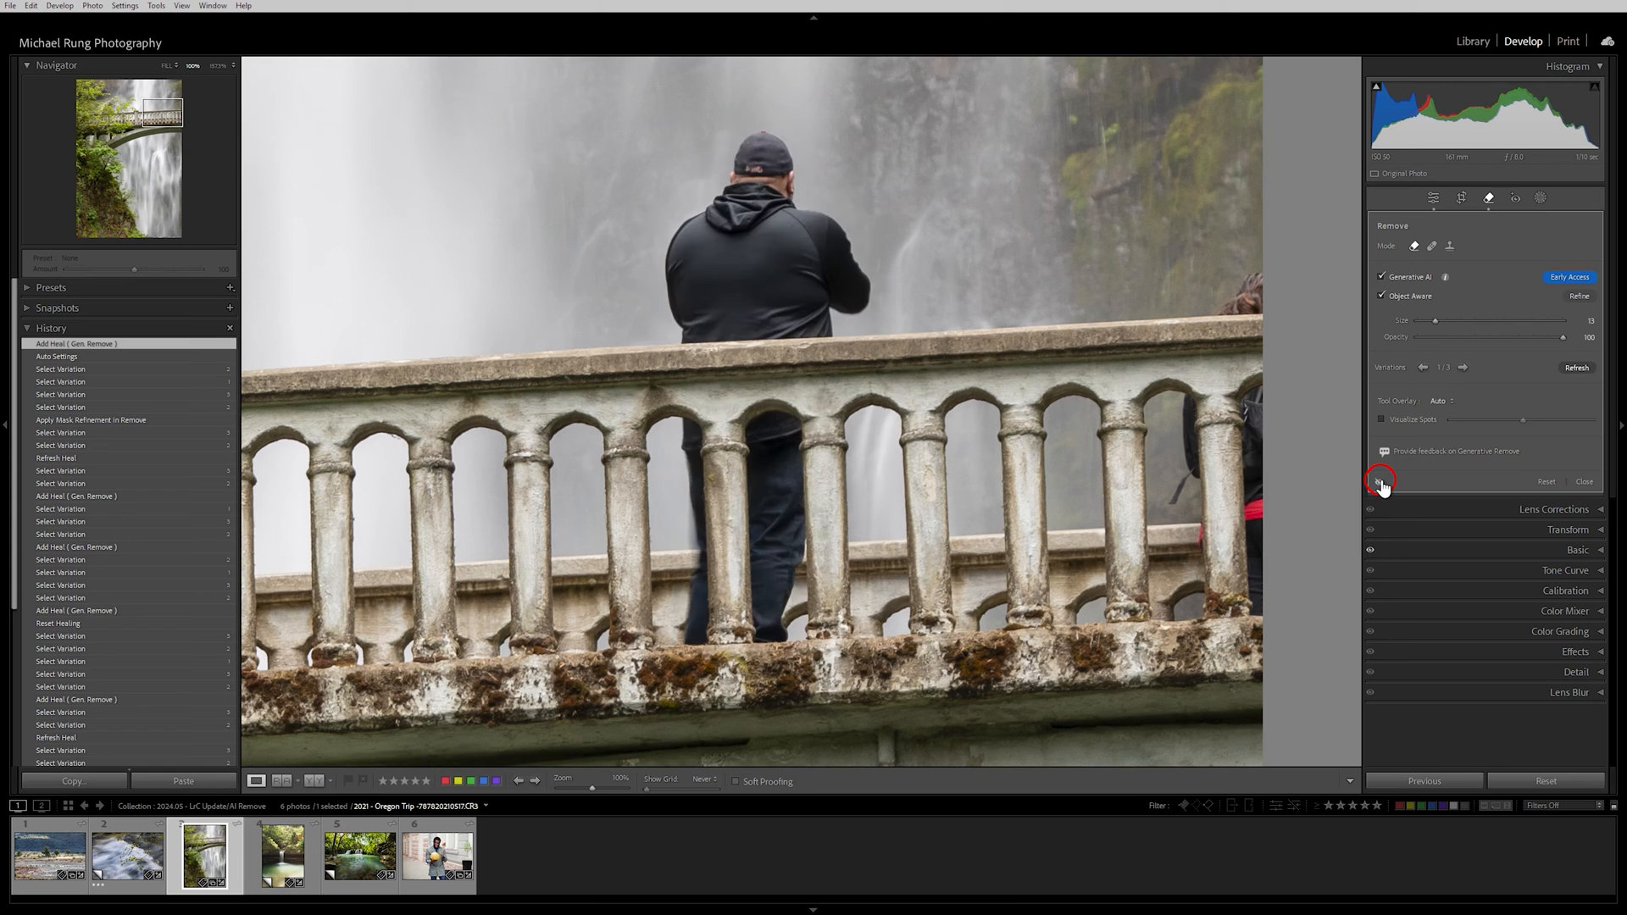
left_click(1378, 483)
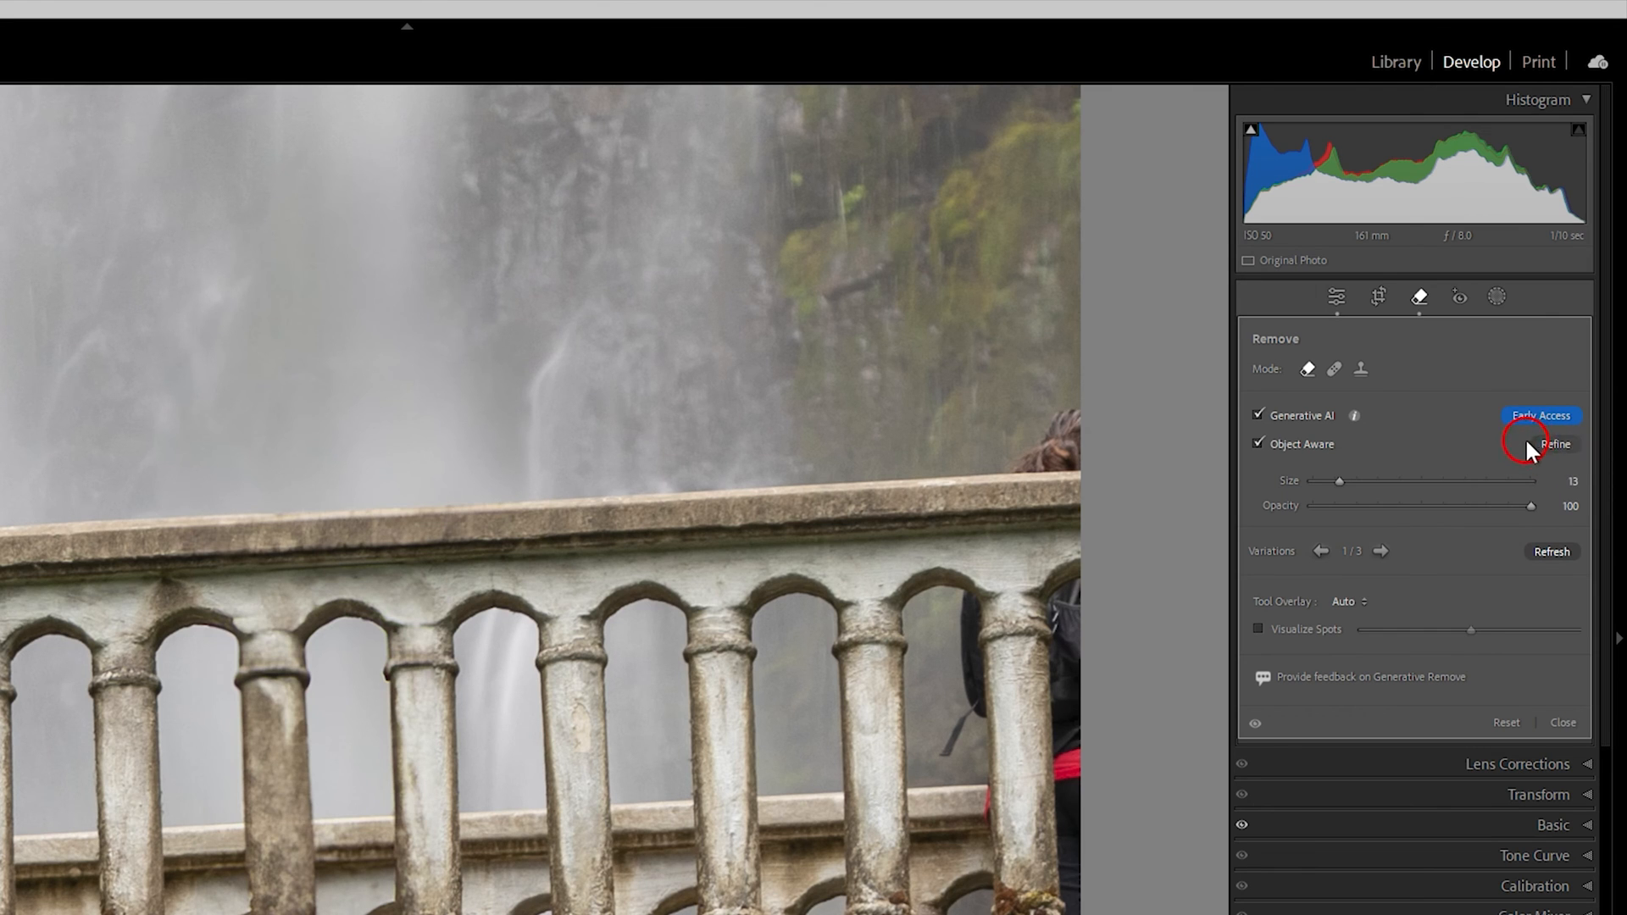
Refine the man's removal mask by subtracting the handrail and the railing post, and regenerate the fill.
left_click(1558, 444)
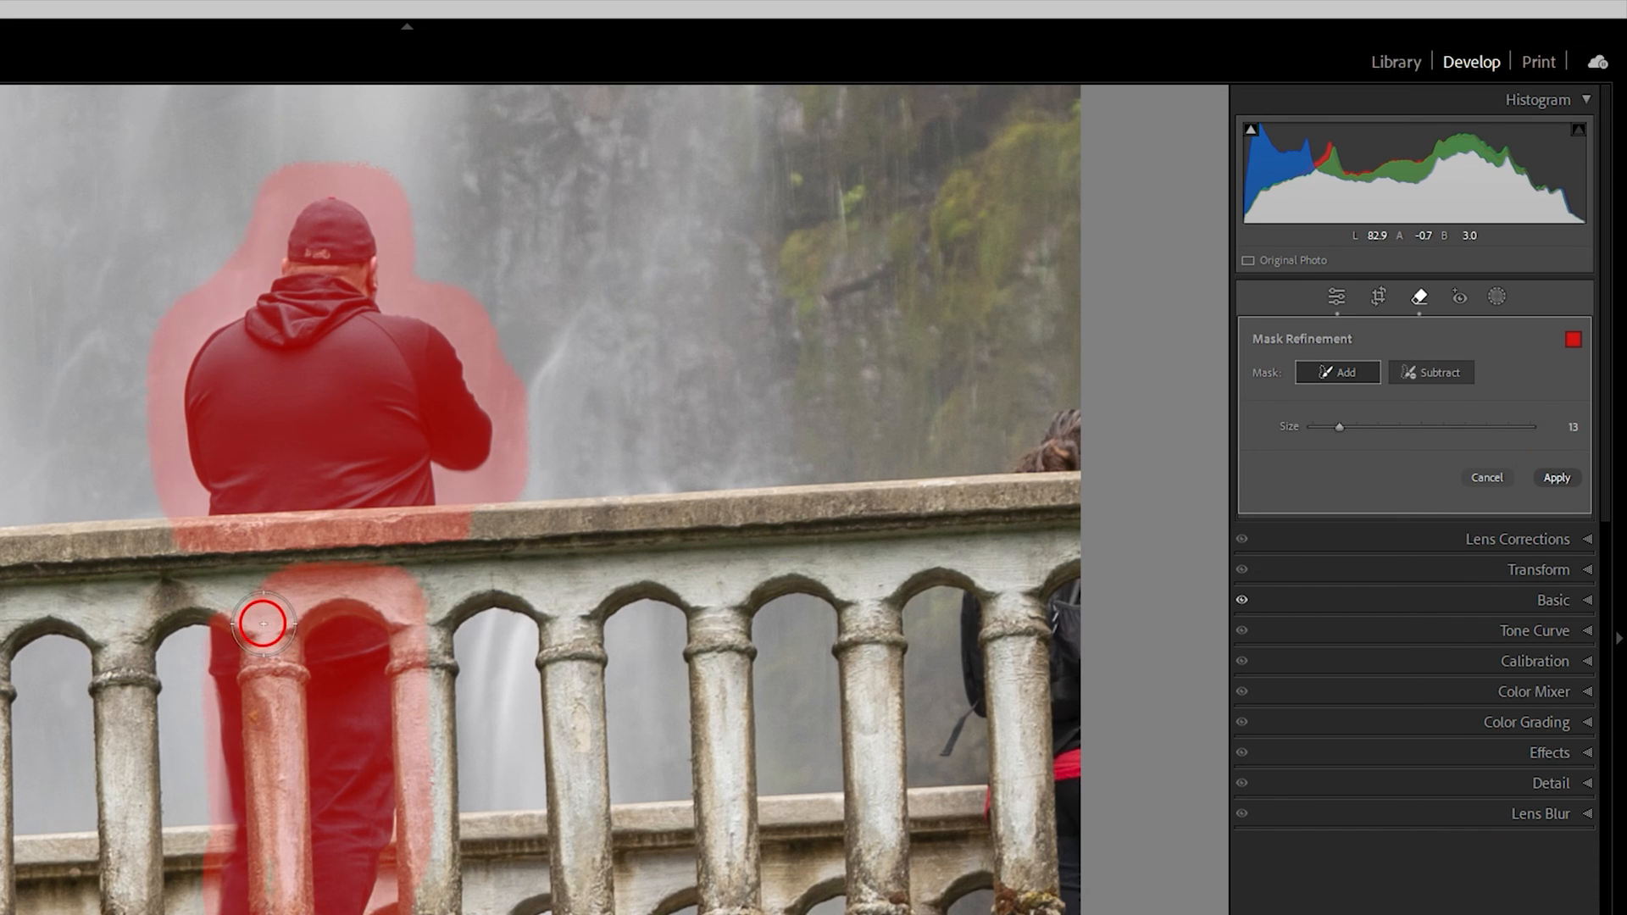
left_click(1439, 372)
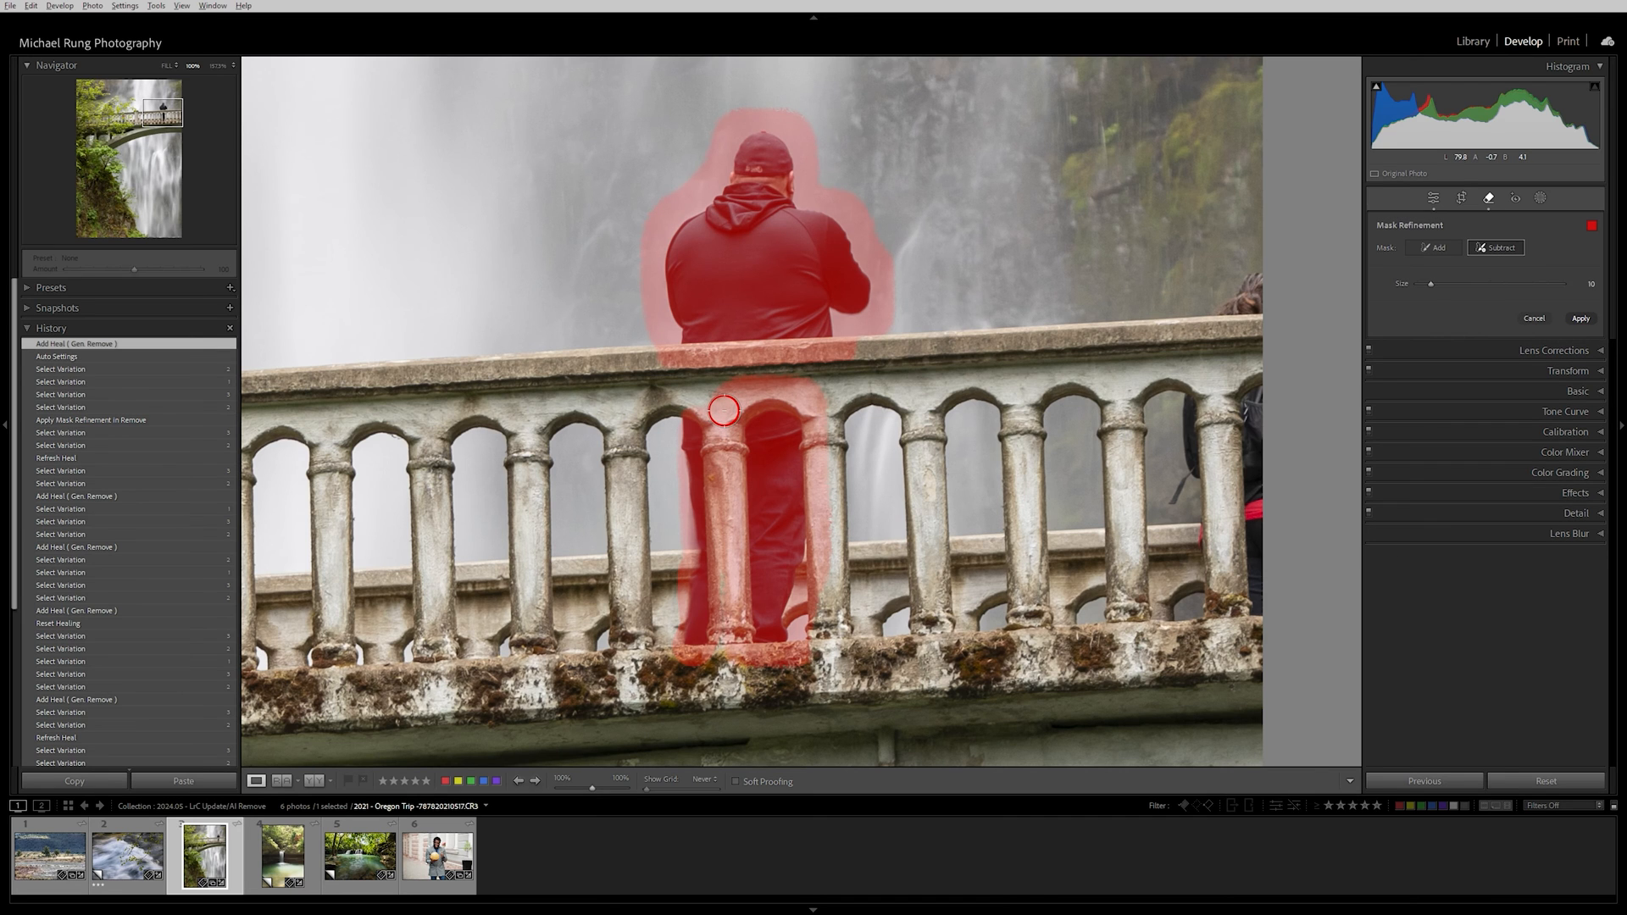
scroll(725, 411, "down", 1)
left_click_drag(725, 480, 721, 648)
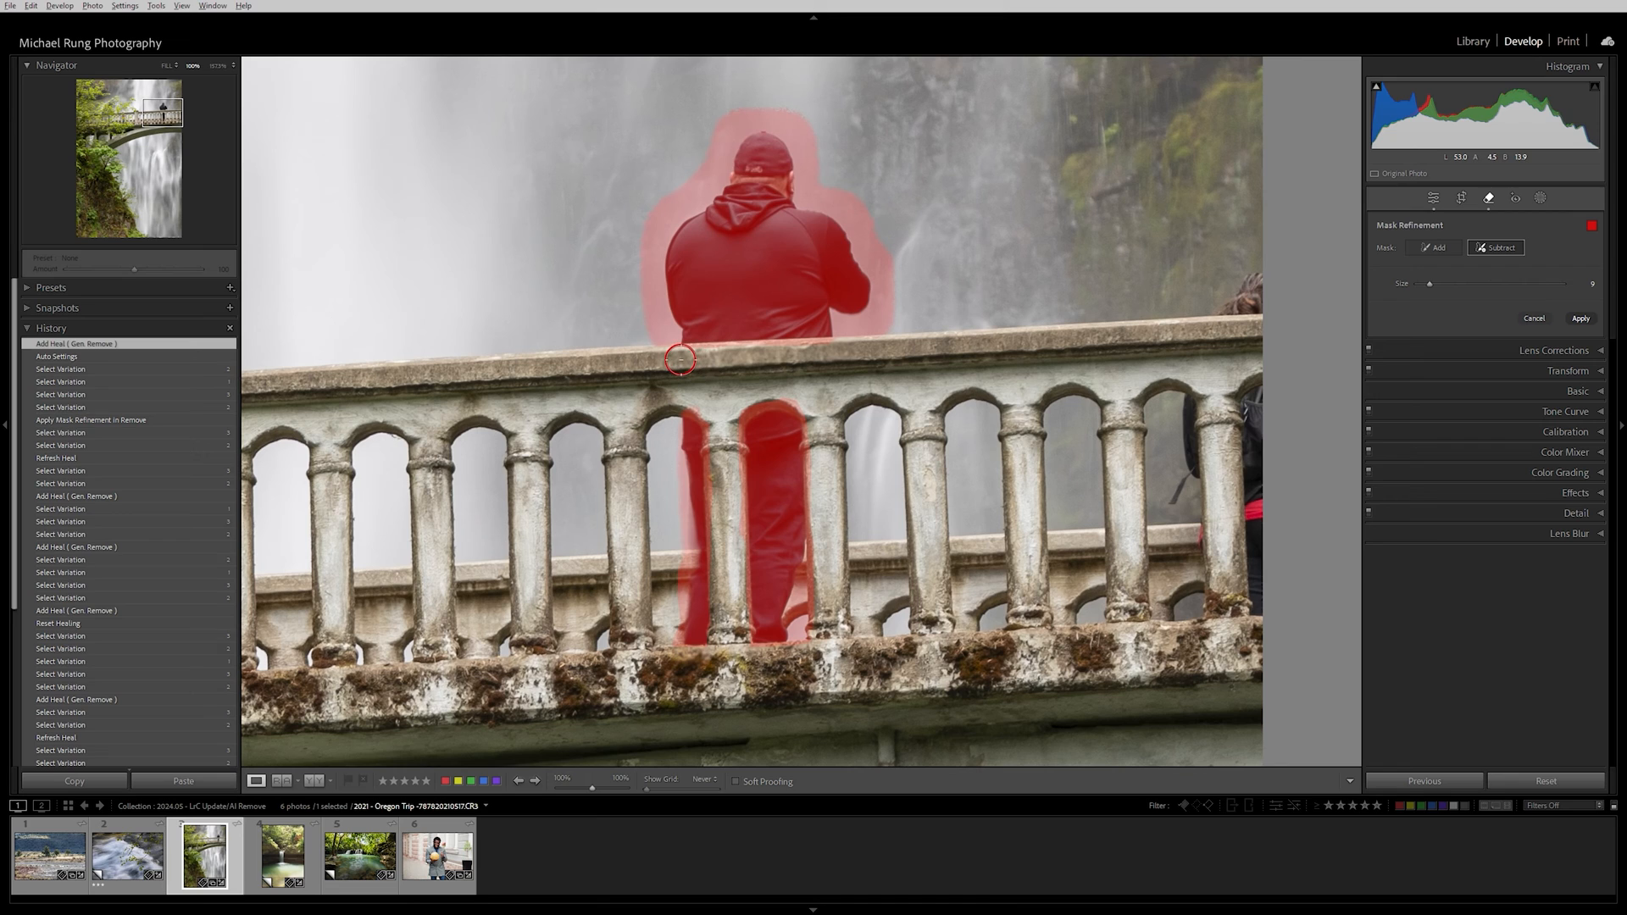
left_click(1585, 319)
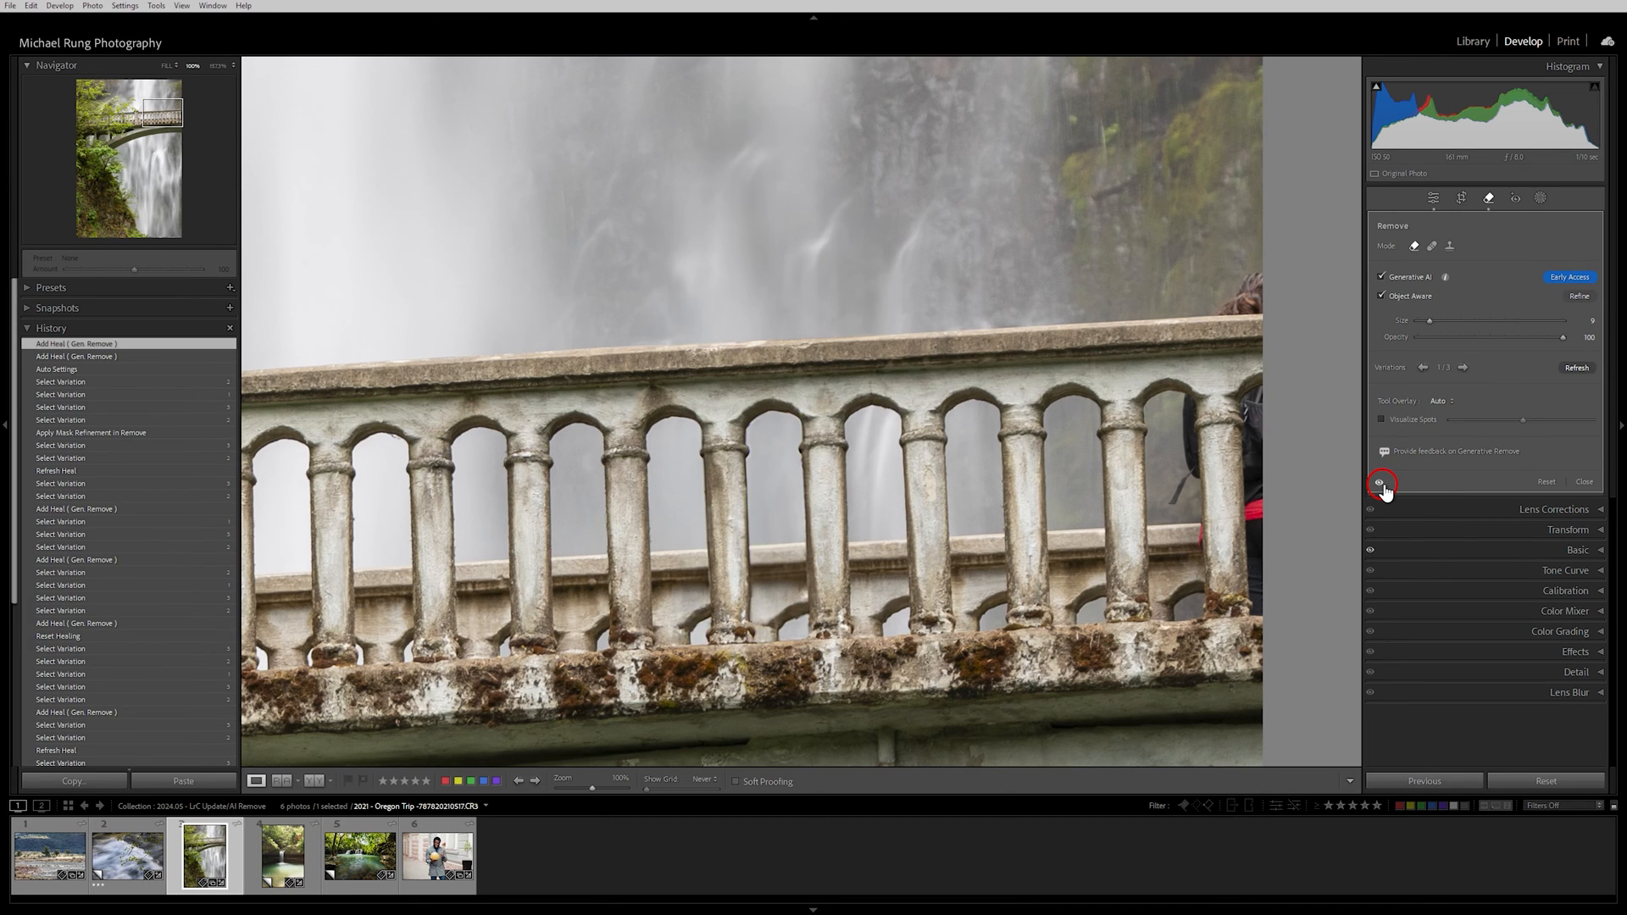
Examine the railing and waterfall around the refined fill with and without the Remove edits.
left_click(1380, 482)
left_click(1380, 484)
left_click(1380, 483)
left_click(1380, 483)
left_click(1380, 483)
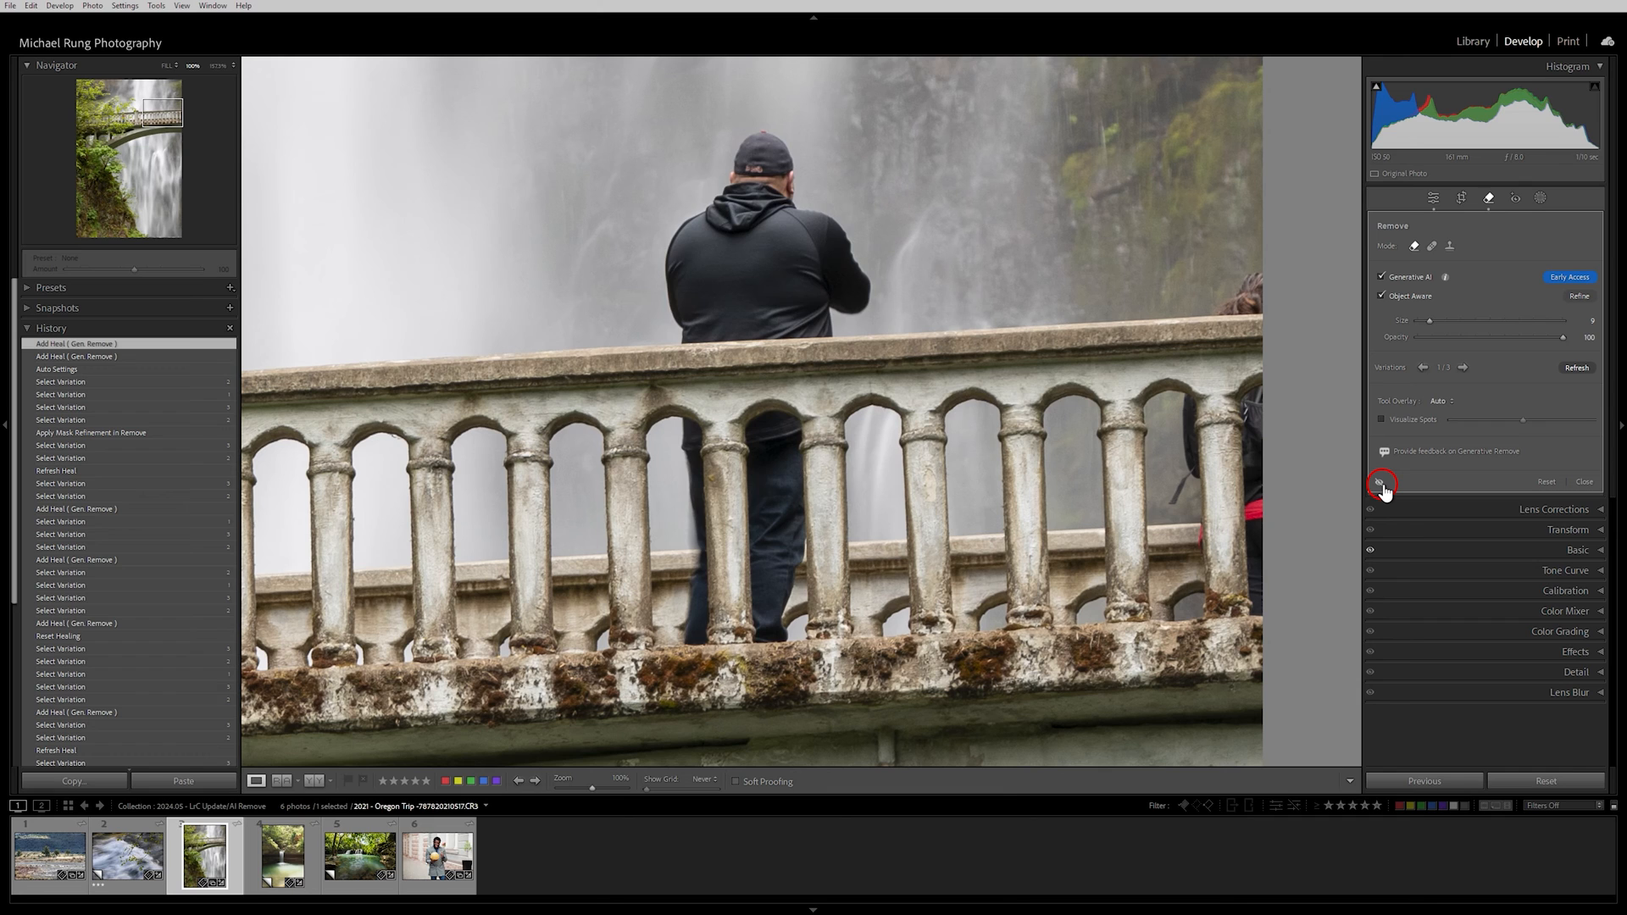
left_click(1381, 483)
left_click(1380, 483)
left_click(1380, 483)
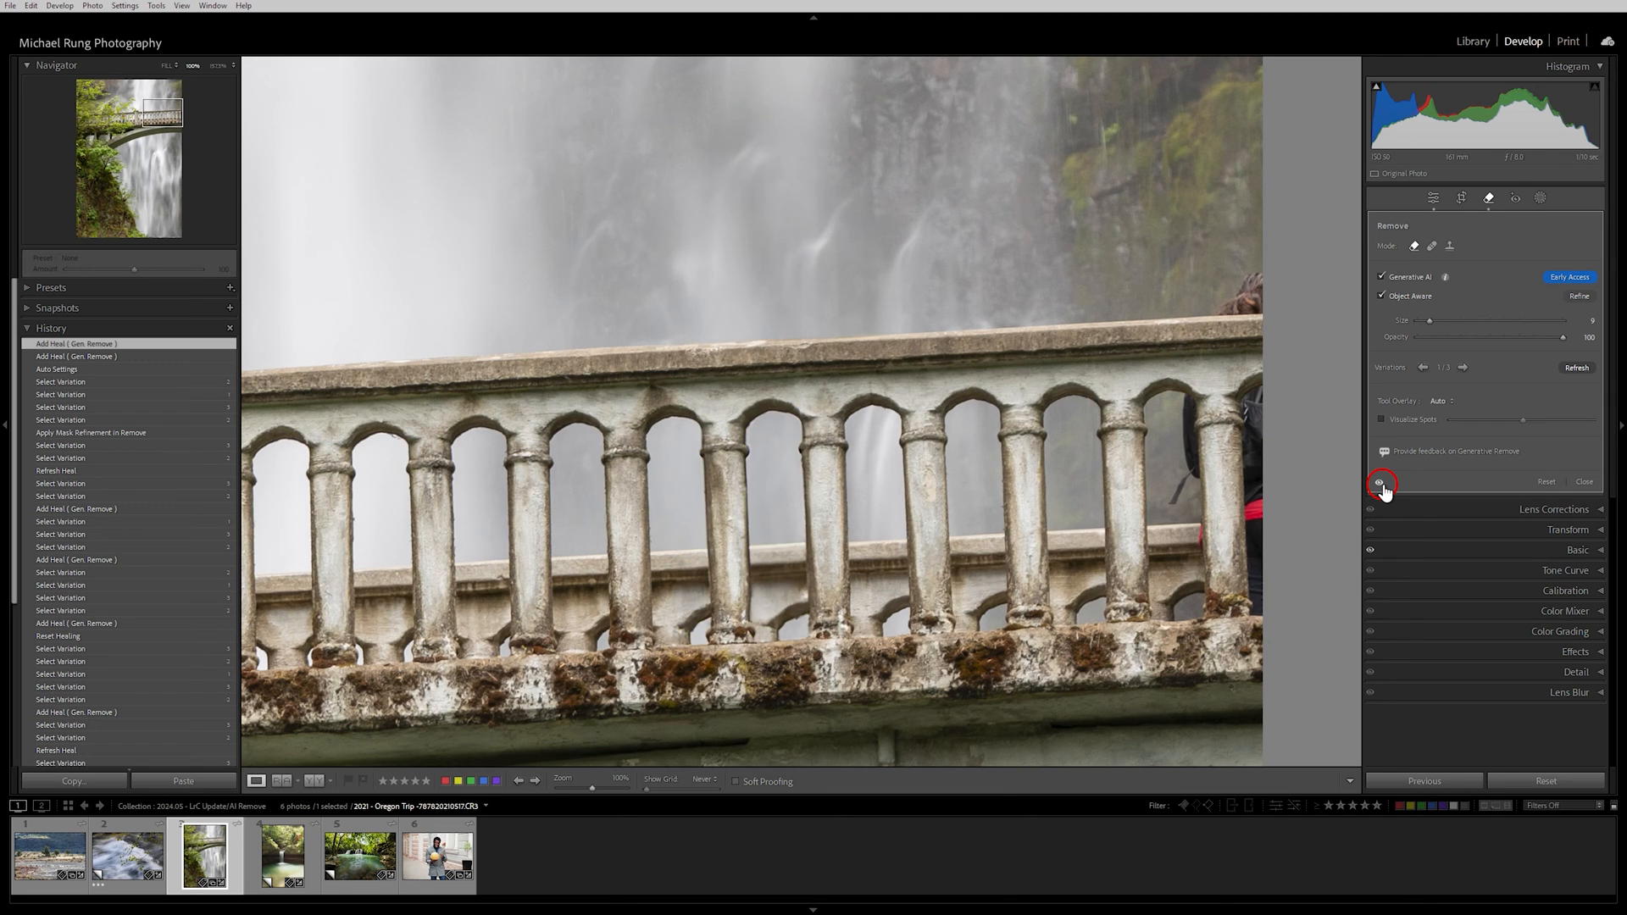
left_click(1381, 483)
left_click(1380, 483)
left_click(1379, 483)
left_click(1378, 483)
left_click(1379, 483)
left_click(1378, 483)
left_click(1379, 483)
left_click(1378, 483)
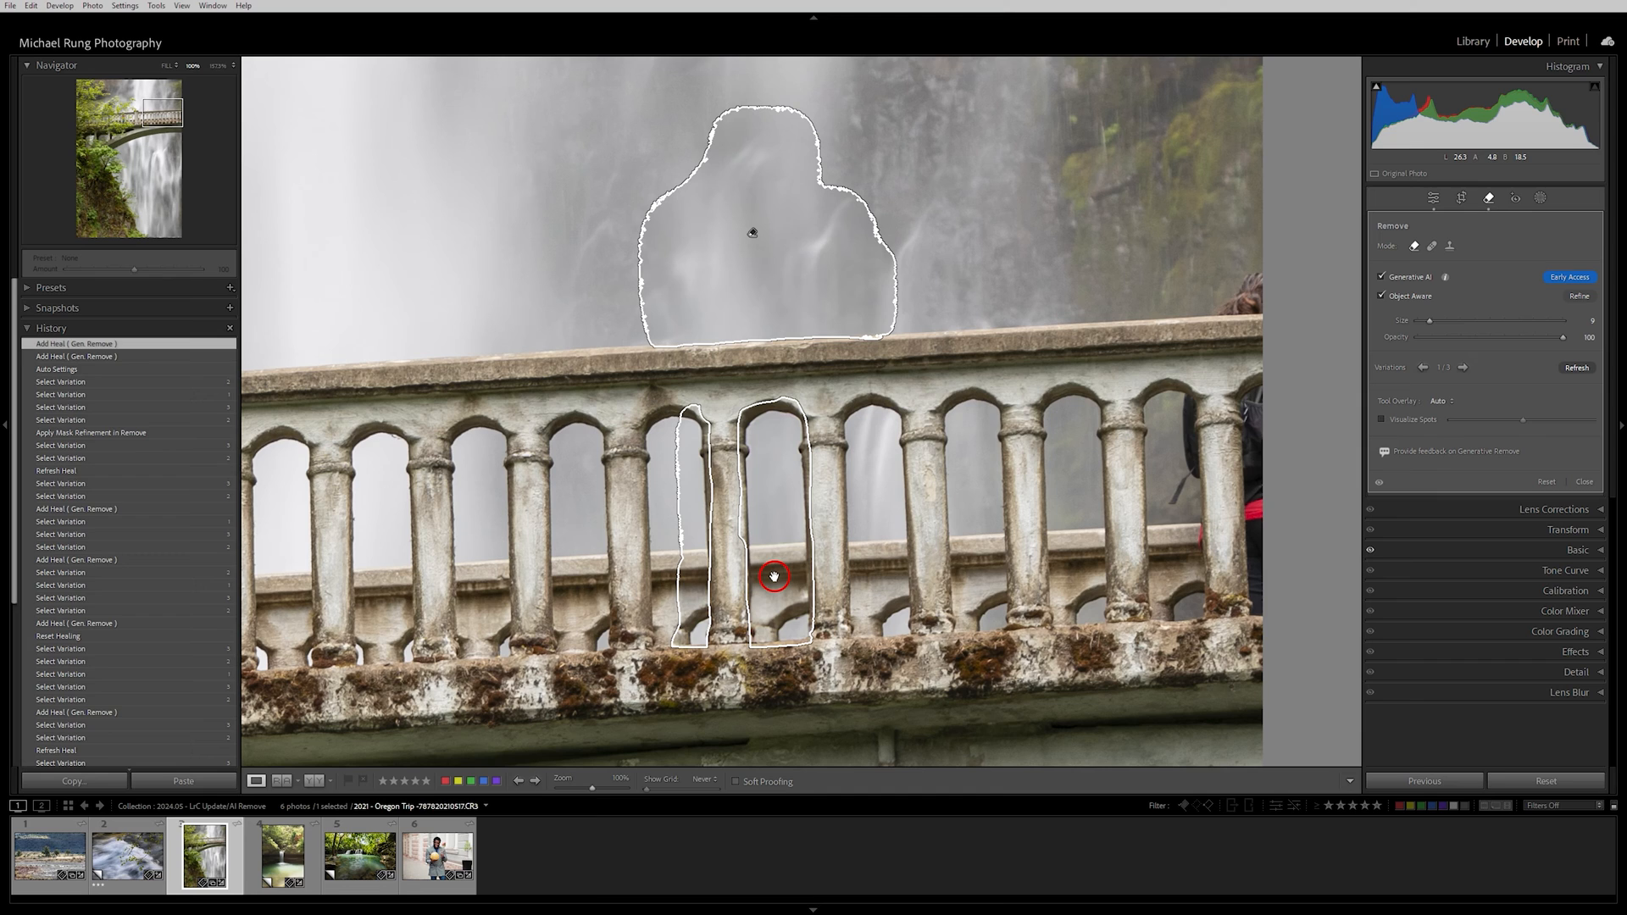
Browse the fill variations for the removed man and select variation 2.
left_click(1464, 367)
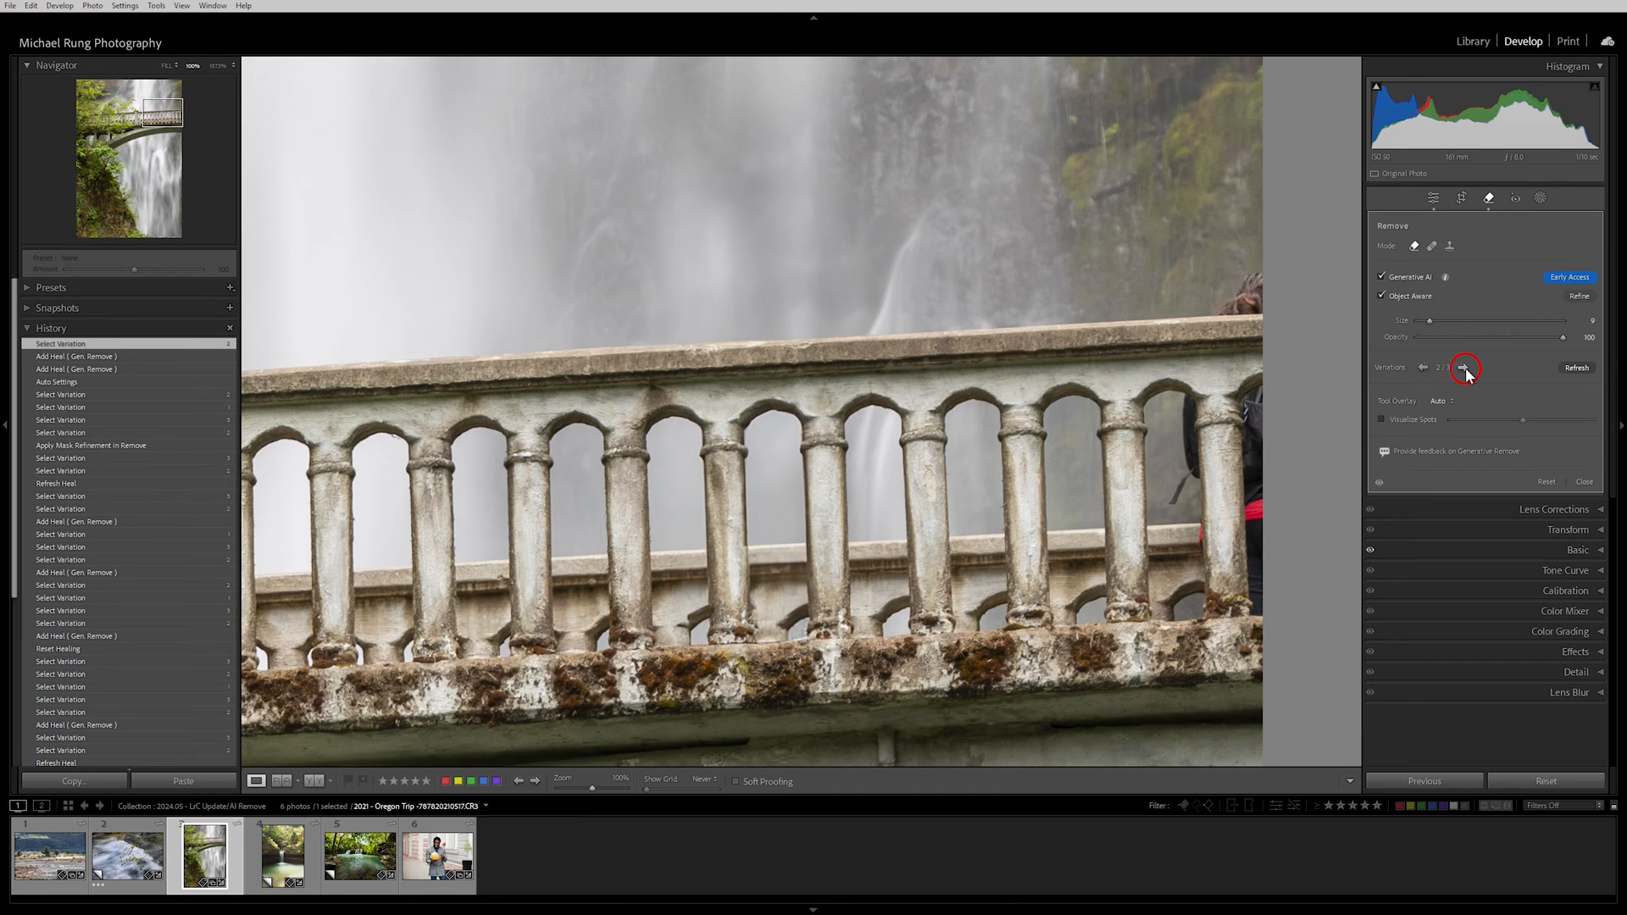
left_click(1465, 367)
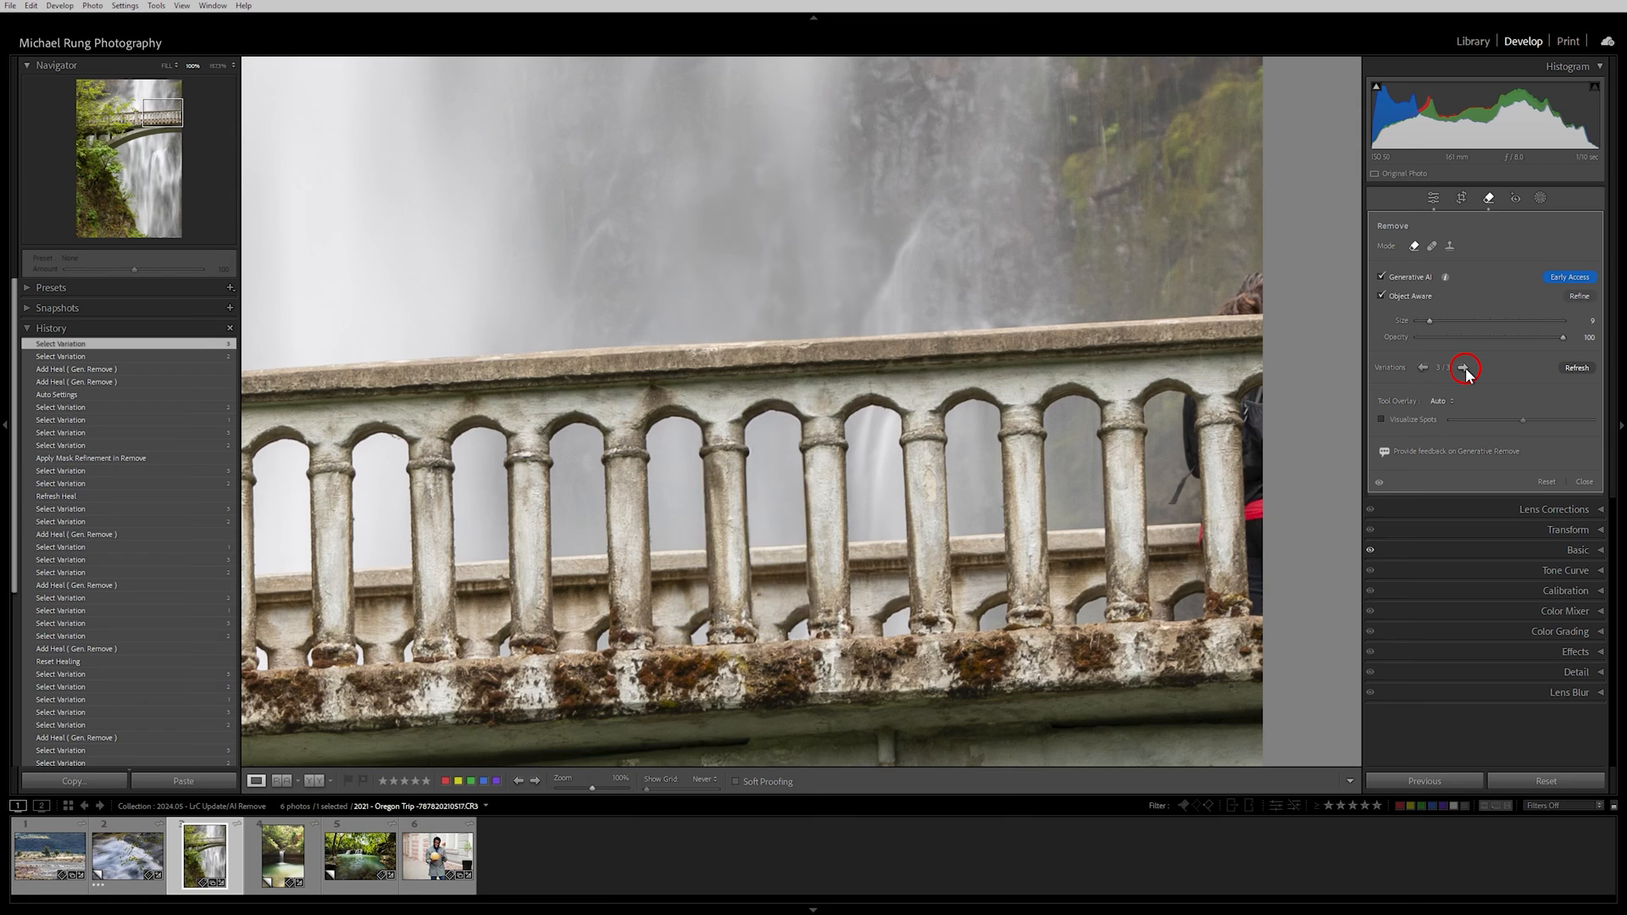
left_click(1424, 367)
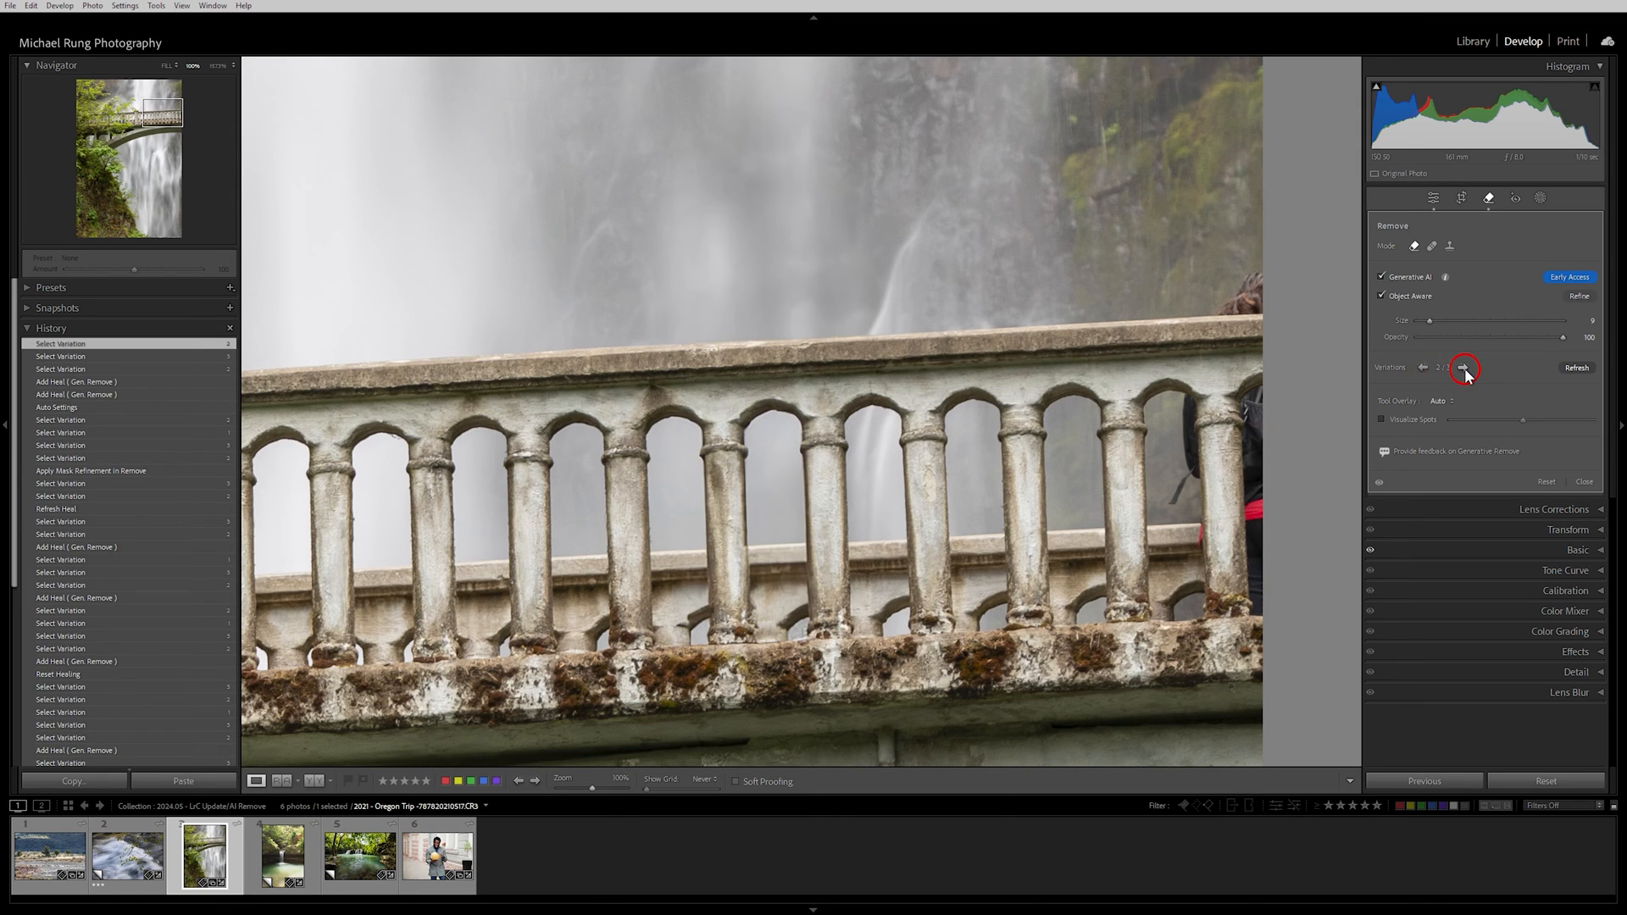
left_click(1464, 368)
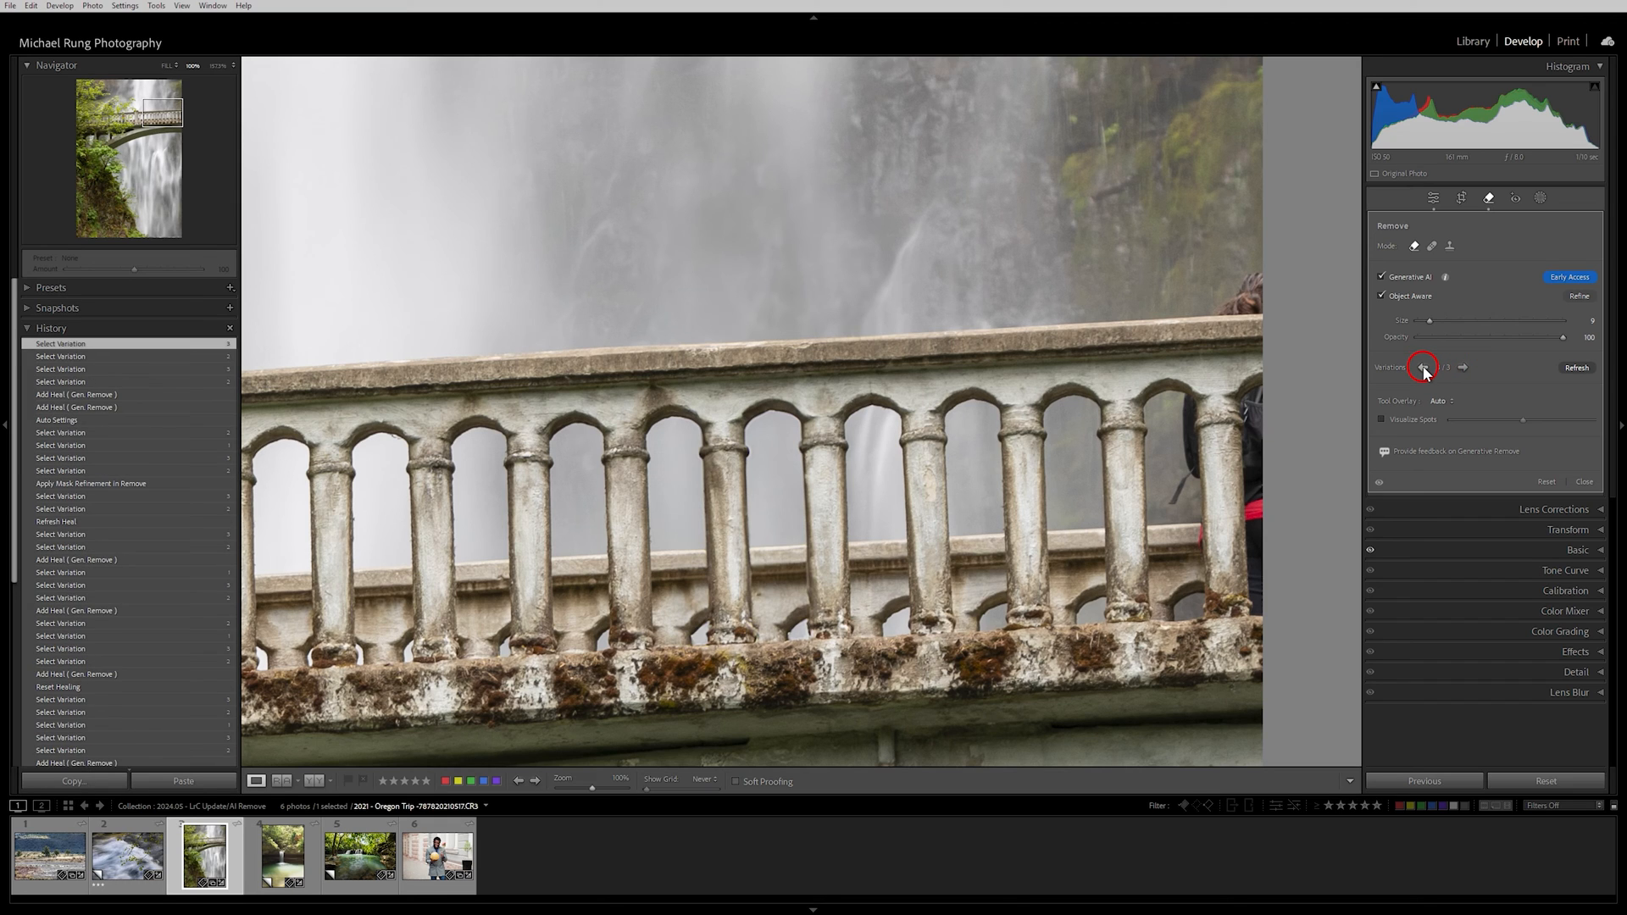
left_click(1424, 368)
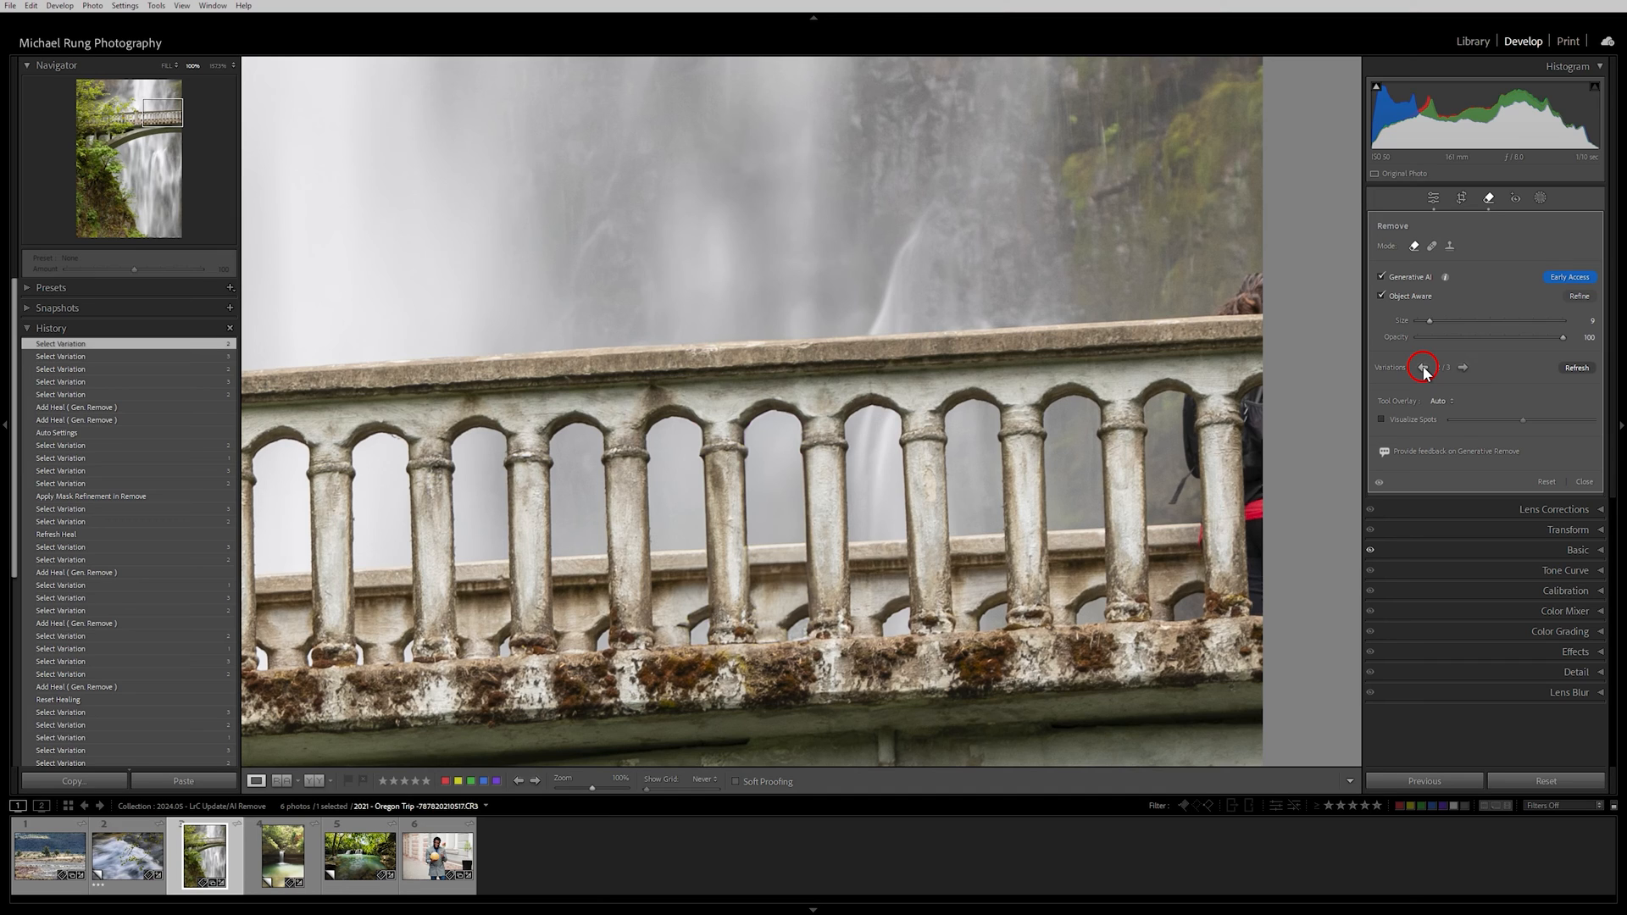
Compare variation 2 of the man's removal with the original photo.
left_click(1379, 483)
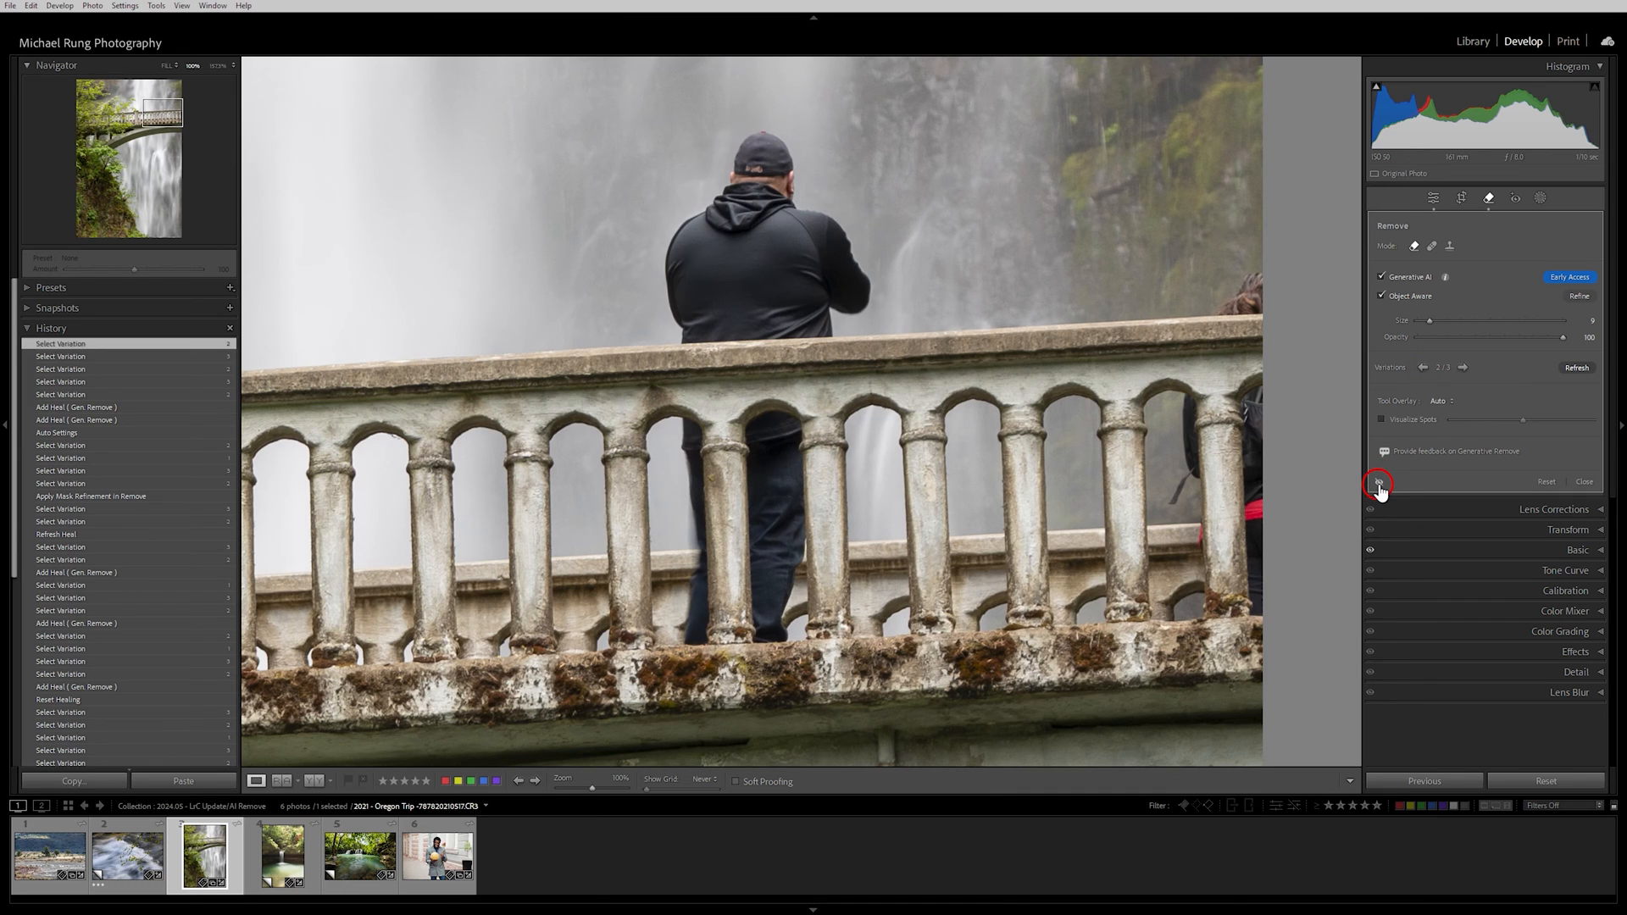
left_click(1379, 485)
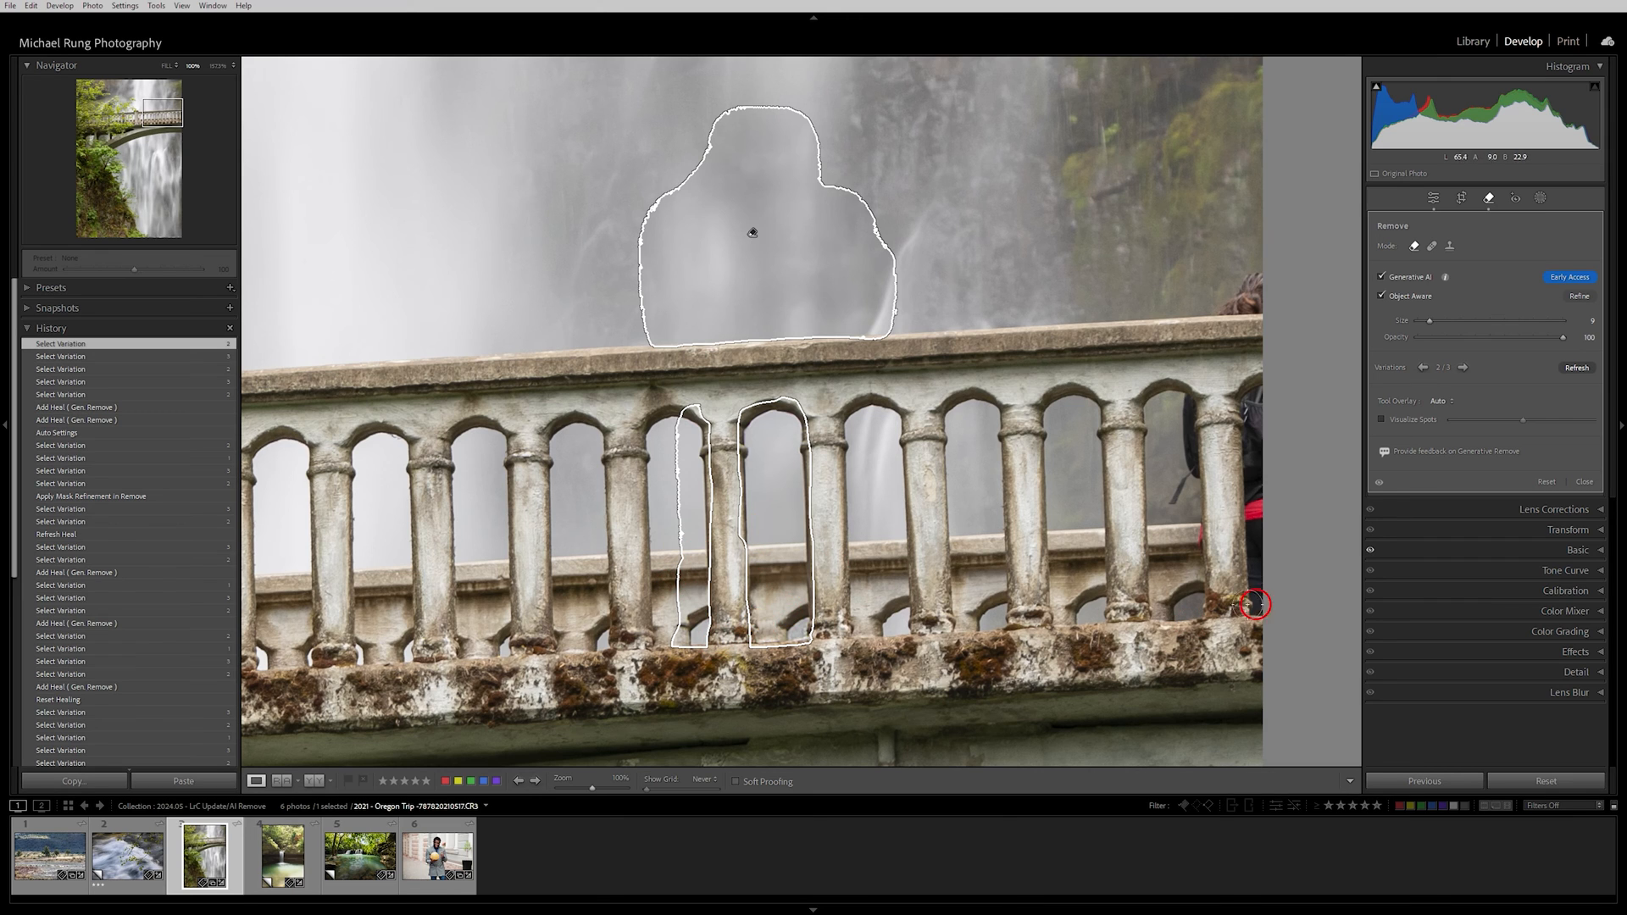
left_click(1378, 483)
left_click(1378, 483)
left_click(1379, 483)
left_click(1378, 483)
left_click(1378, 483)
left_click(1379, 483)
left_click(1378, 483)
left_click(1378, 483)
Remove the head of the red-shirted person above the handrail behind the branches, using a smaller Remove brush.
key("z")
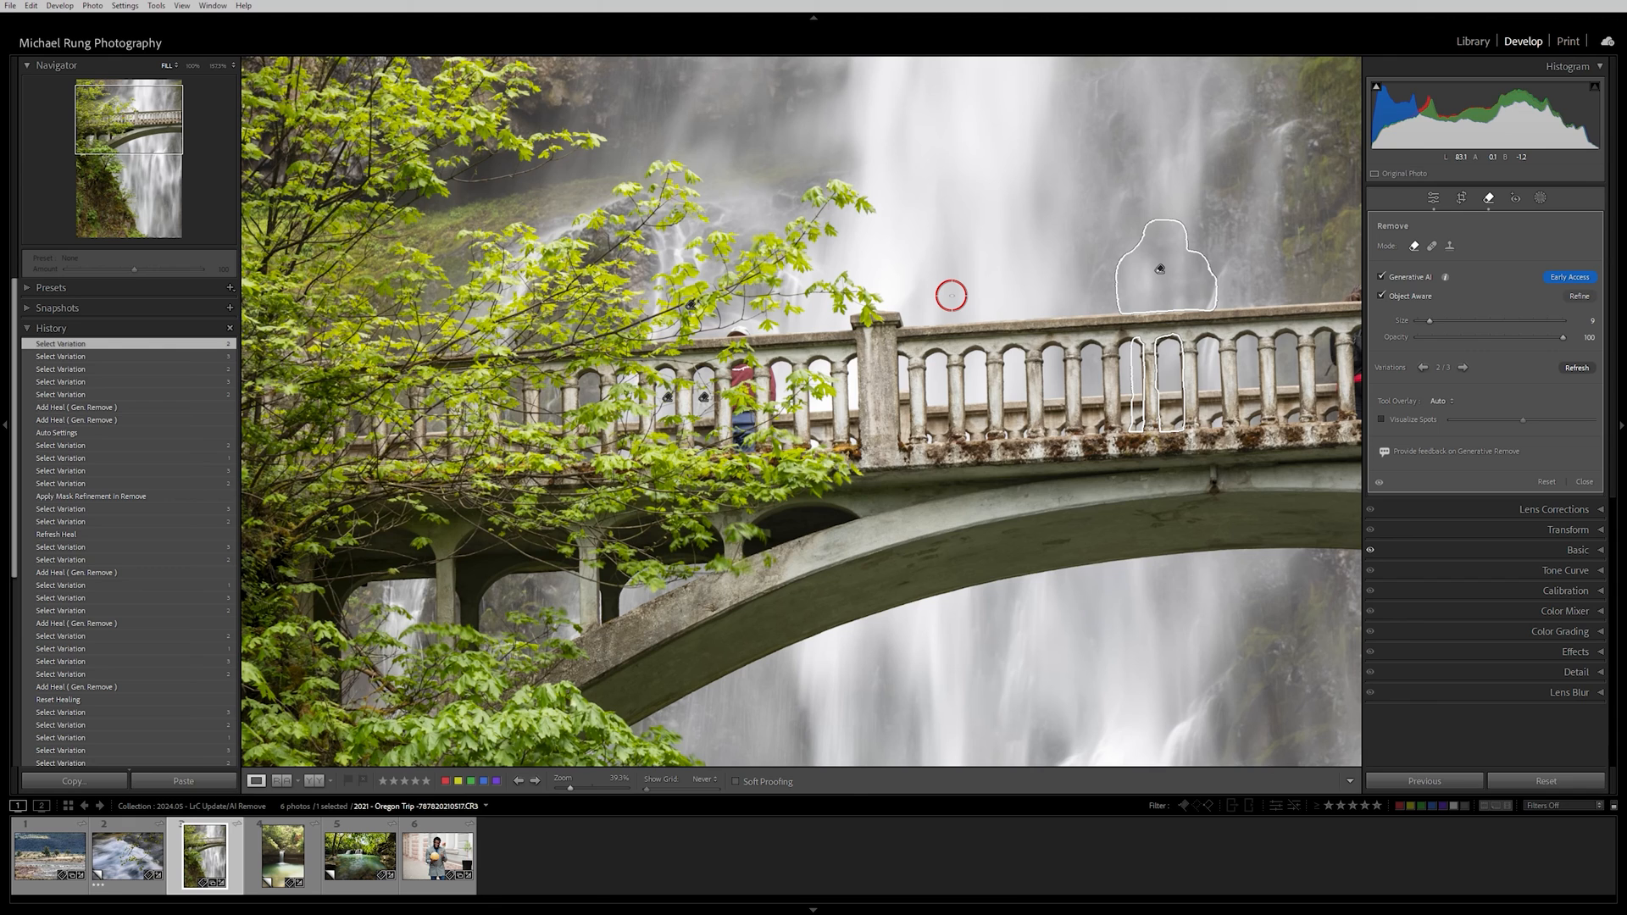
left_click(685, 374)
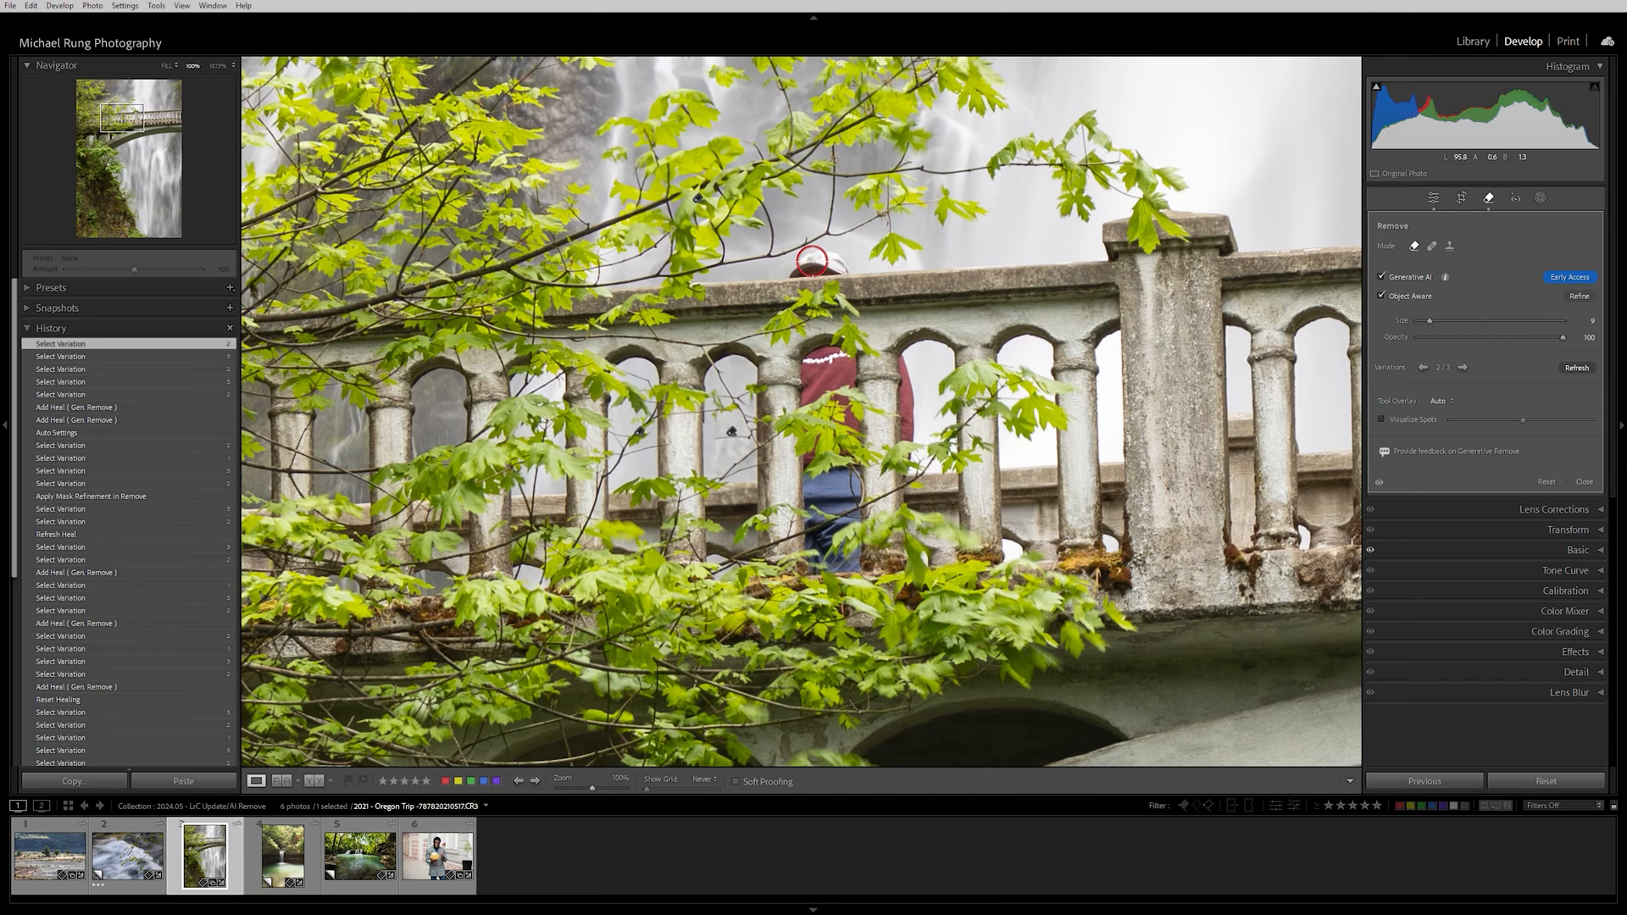
scroll(813, 262, "down", 3)
scroll(798, 266, "down", 1)
mouse_move(797, 266)
left_mouse_down()
mouse_move(780, 270)
mouse_move(847, 265)
mouse_move(805, 269)
mouse_move(819, 269)
left_mouse_up()
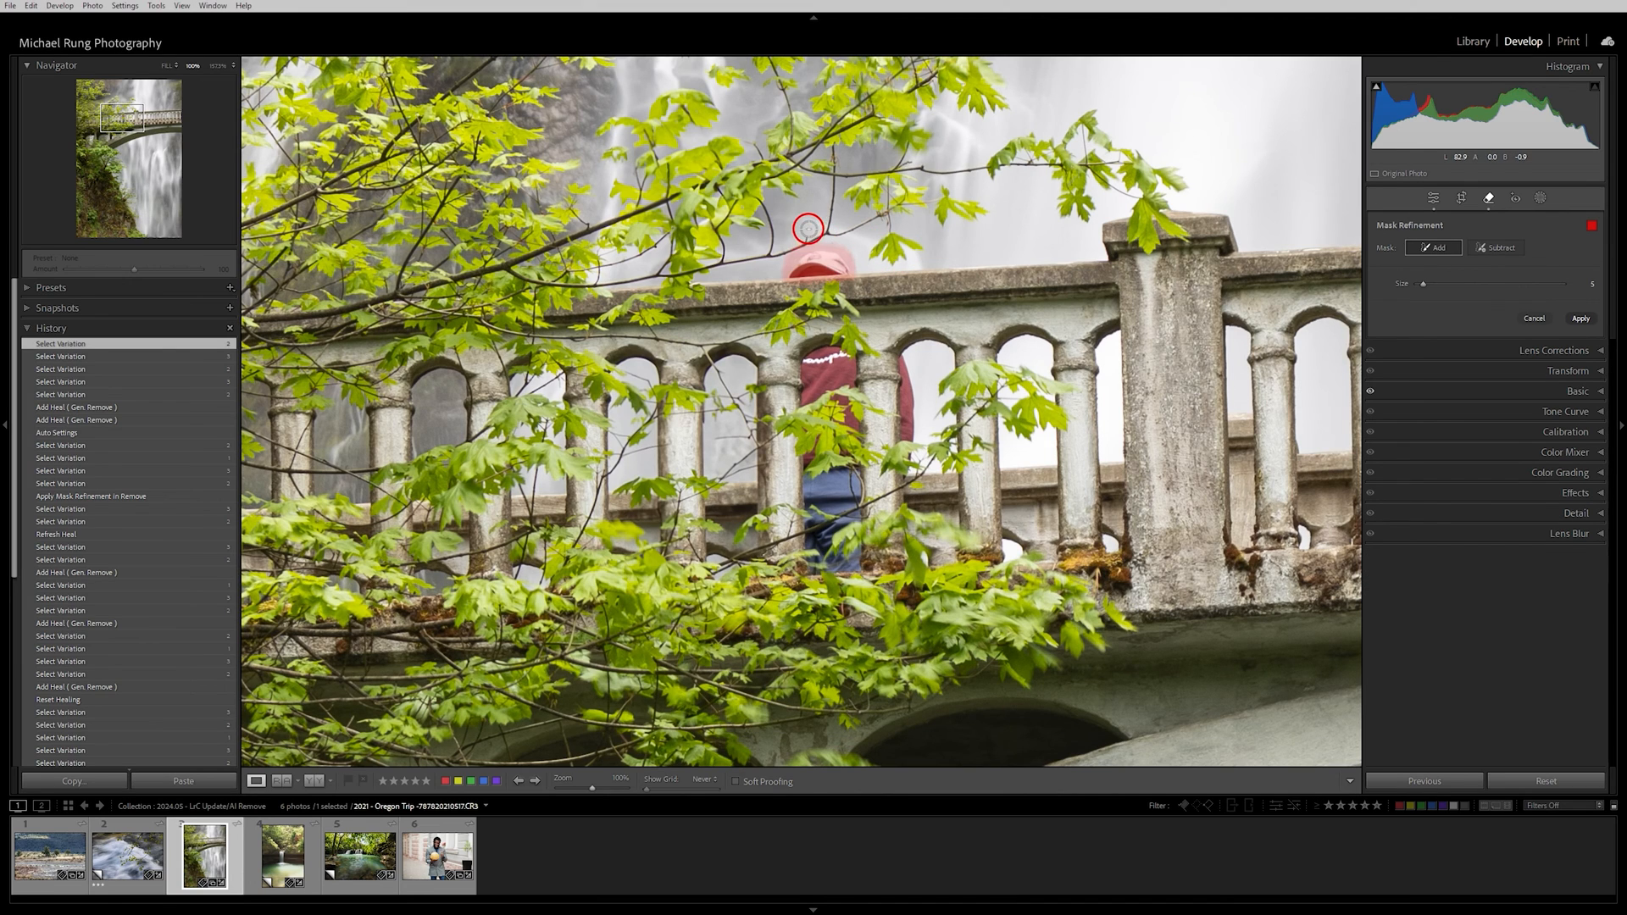
key("alt")
left_click(1581, 319)
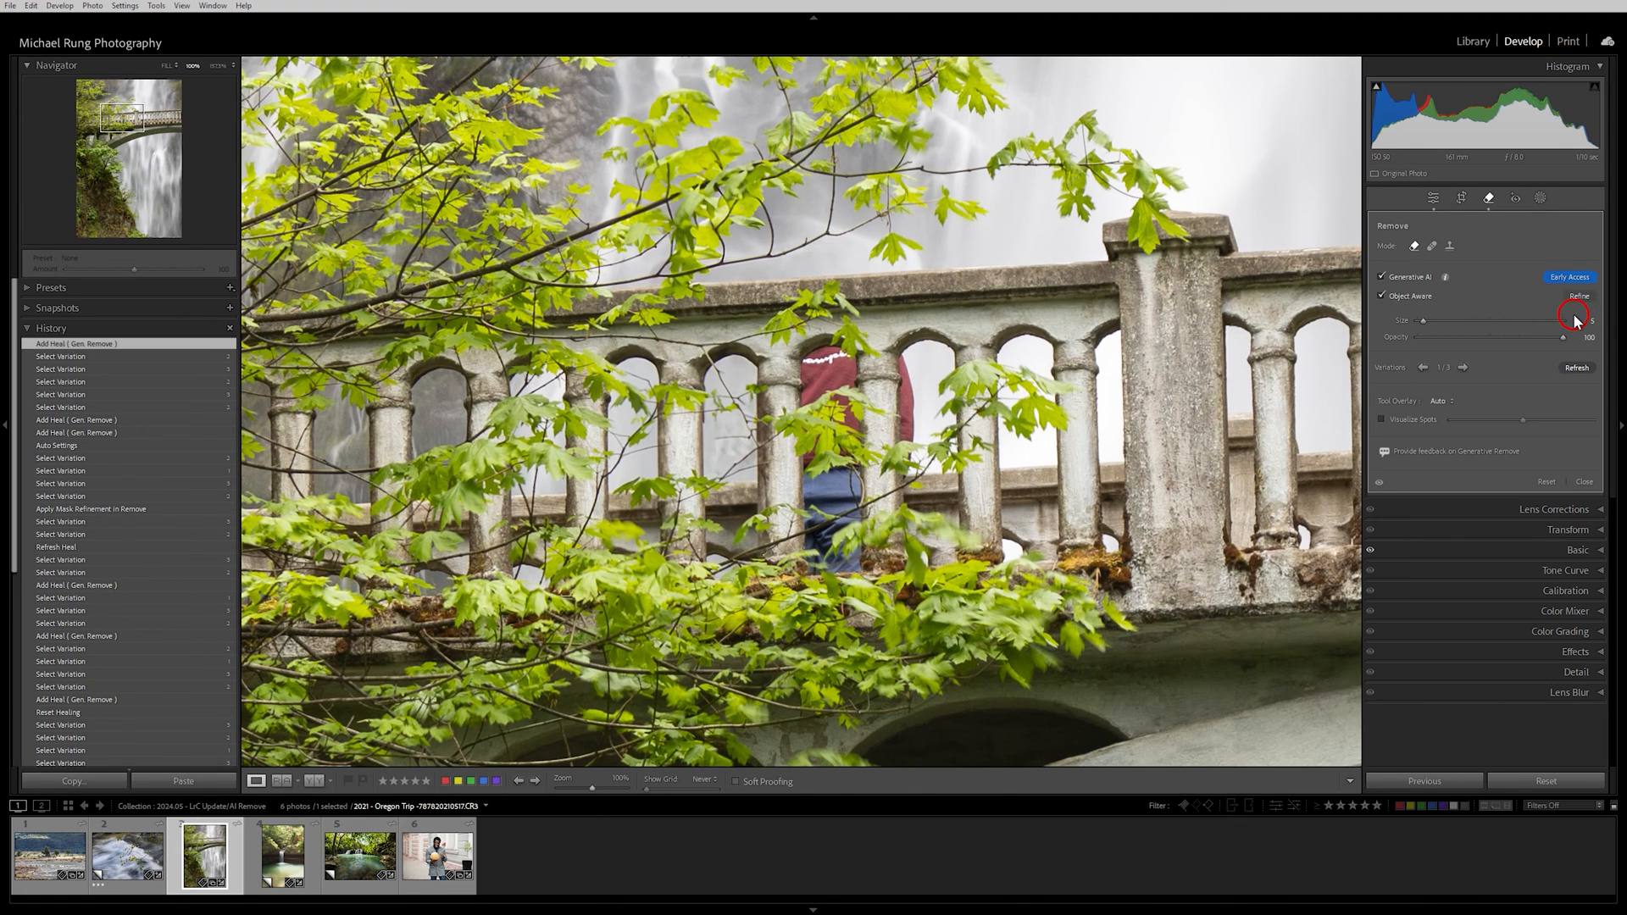
Compare the handrail behind the branches with and without the head removal.
left_click(1378, 482)
left_click(1378, 482)
left_click(1379, 483)
left_click(1379, 482)
Remove the red-shirted person's torso and legs between the railing posts, then browse the results and select variation 2.
mouse_move(802, 376)
left_mouse_down()
mouse_move(822, 358)
mouse_move(850, 364)
mouse_move(852, 575)
mouse_move(815, 570)
mouse_move(804, 380)
left_mouse_up()
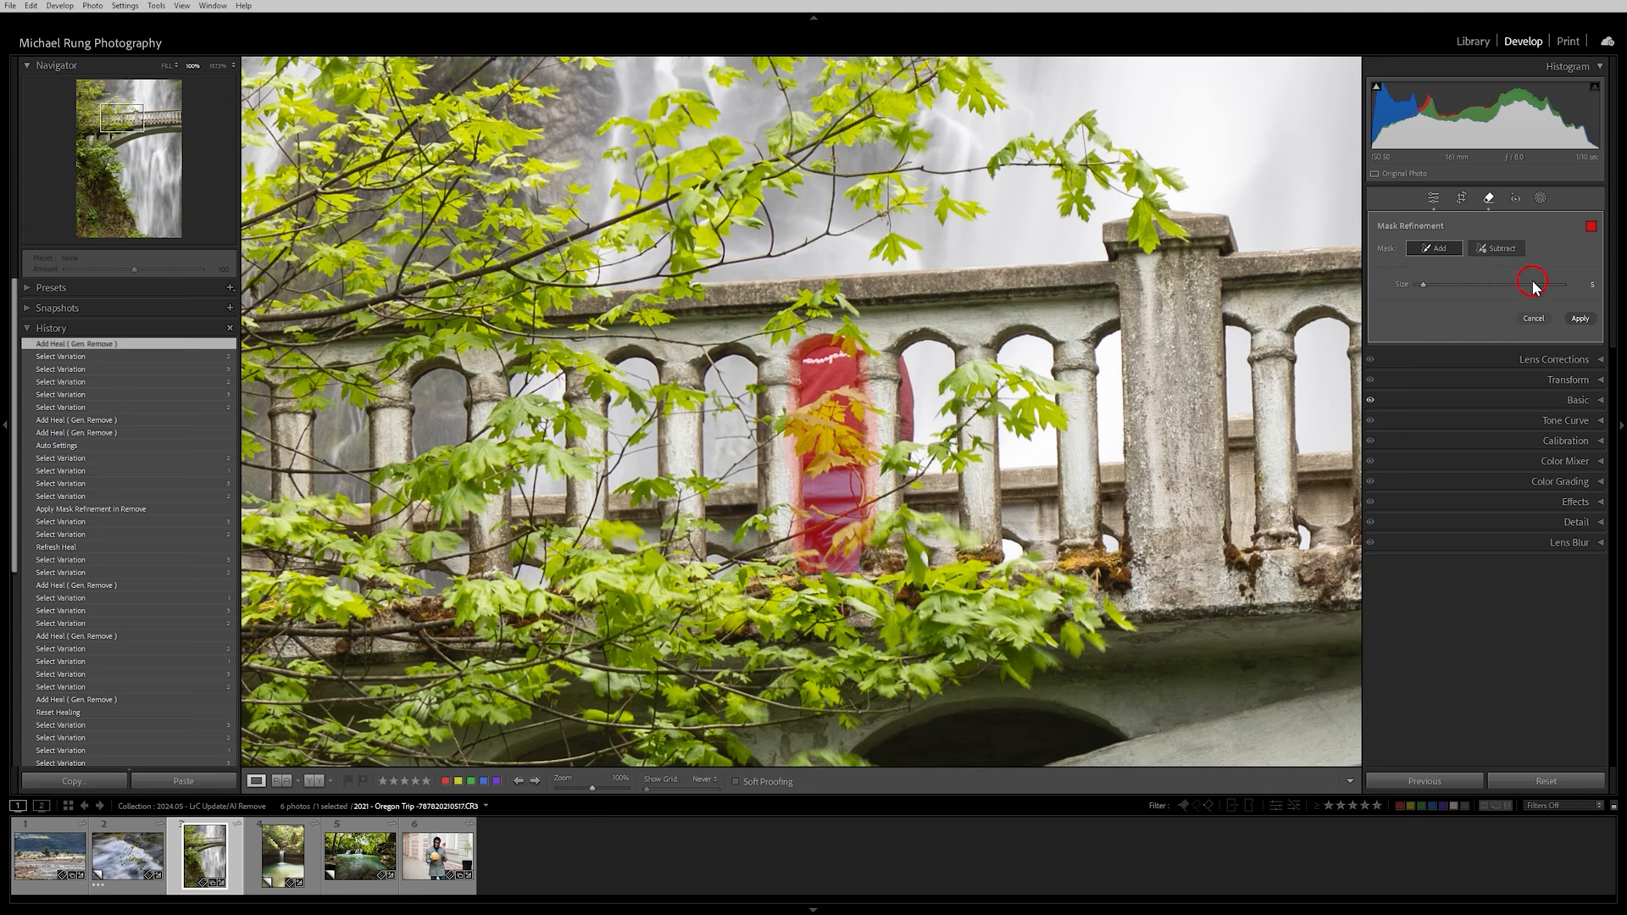
left_click(1580, 319)
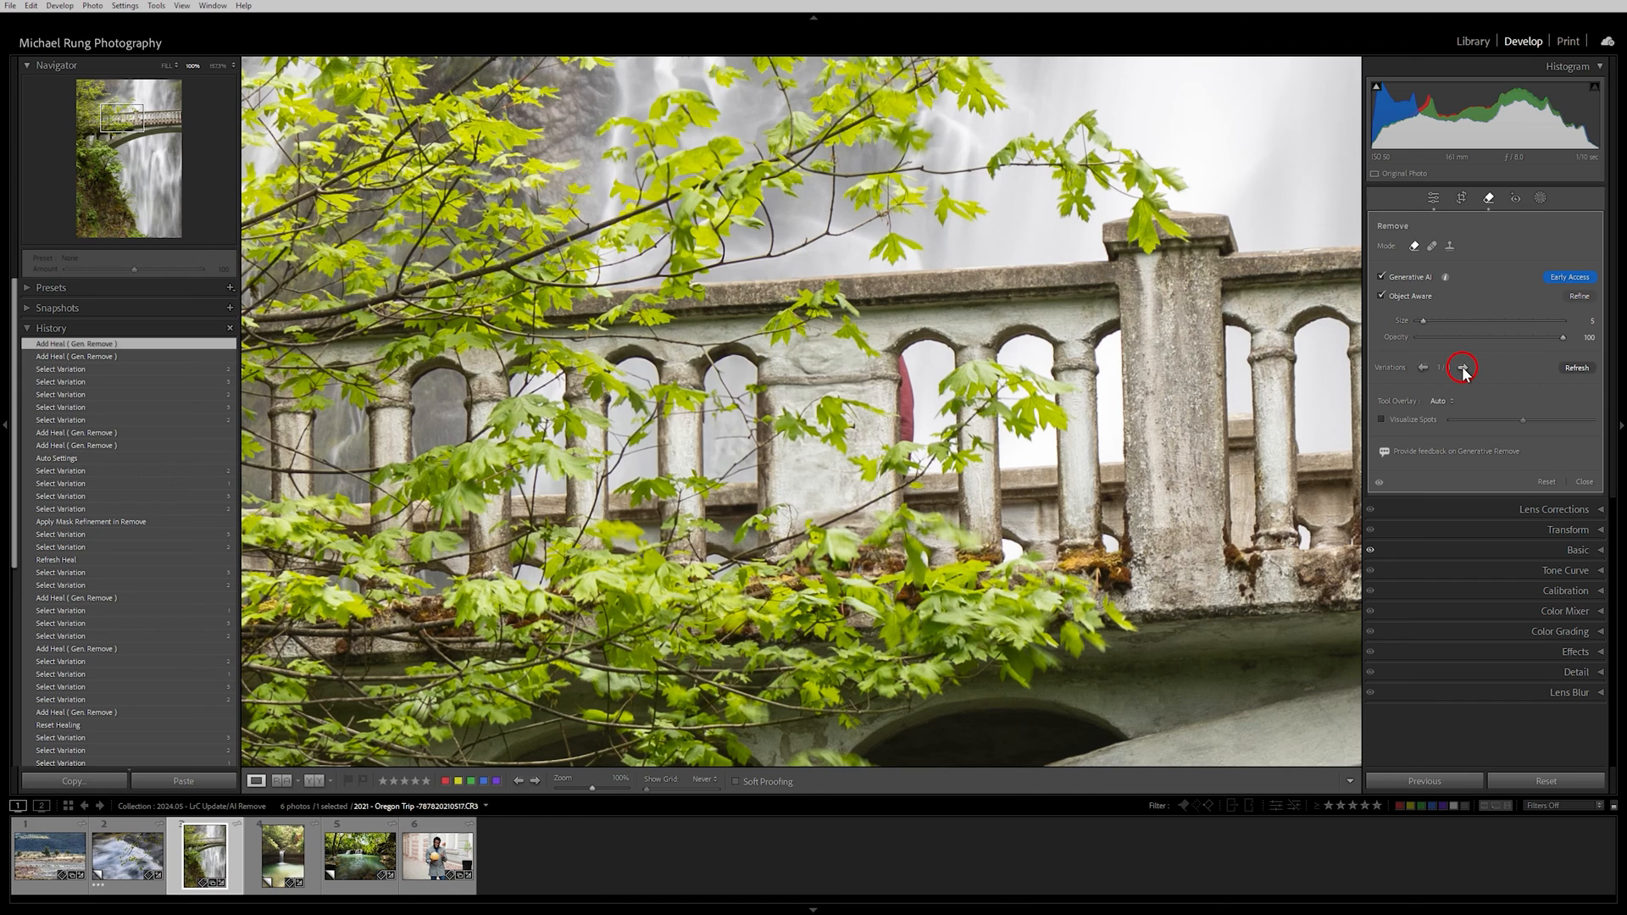
left_click(1464, 368)
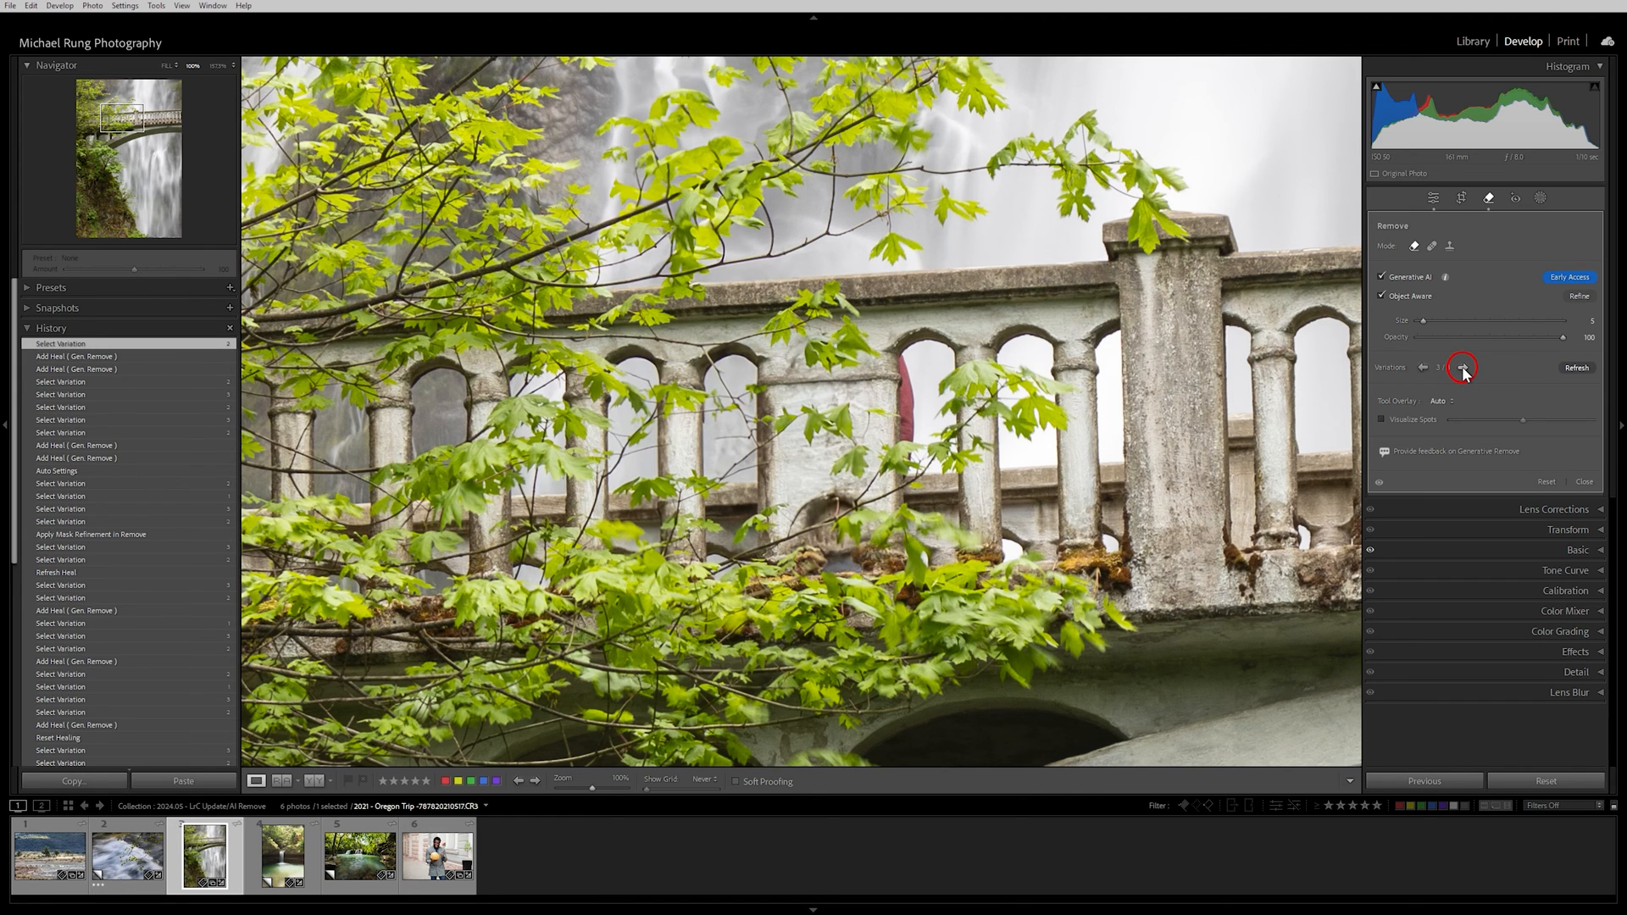
left_click(1463, 367)
left_click(1463, 368)
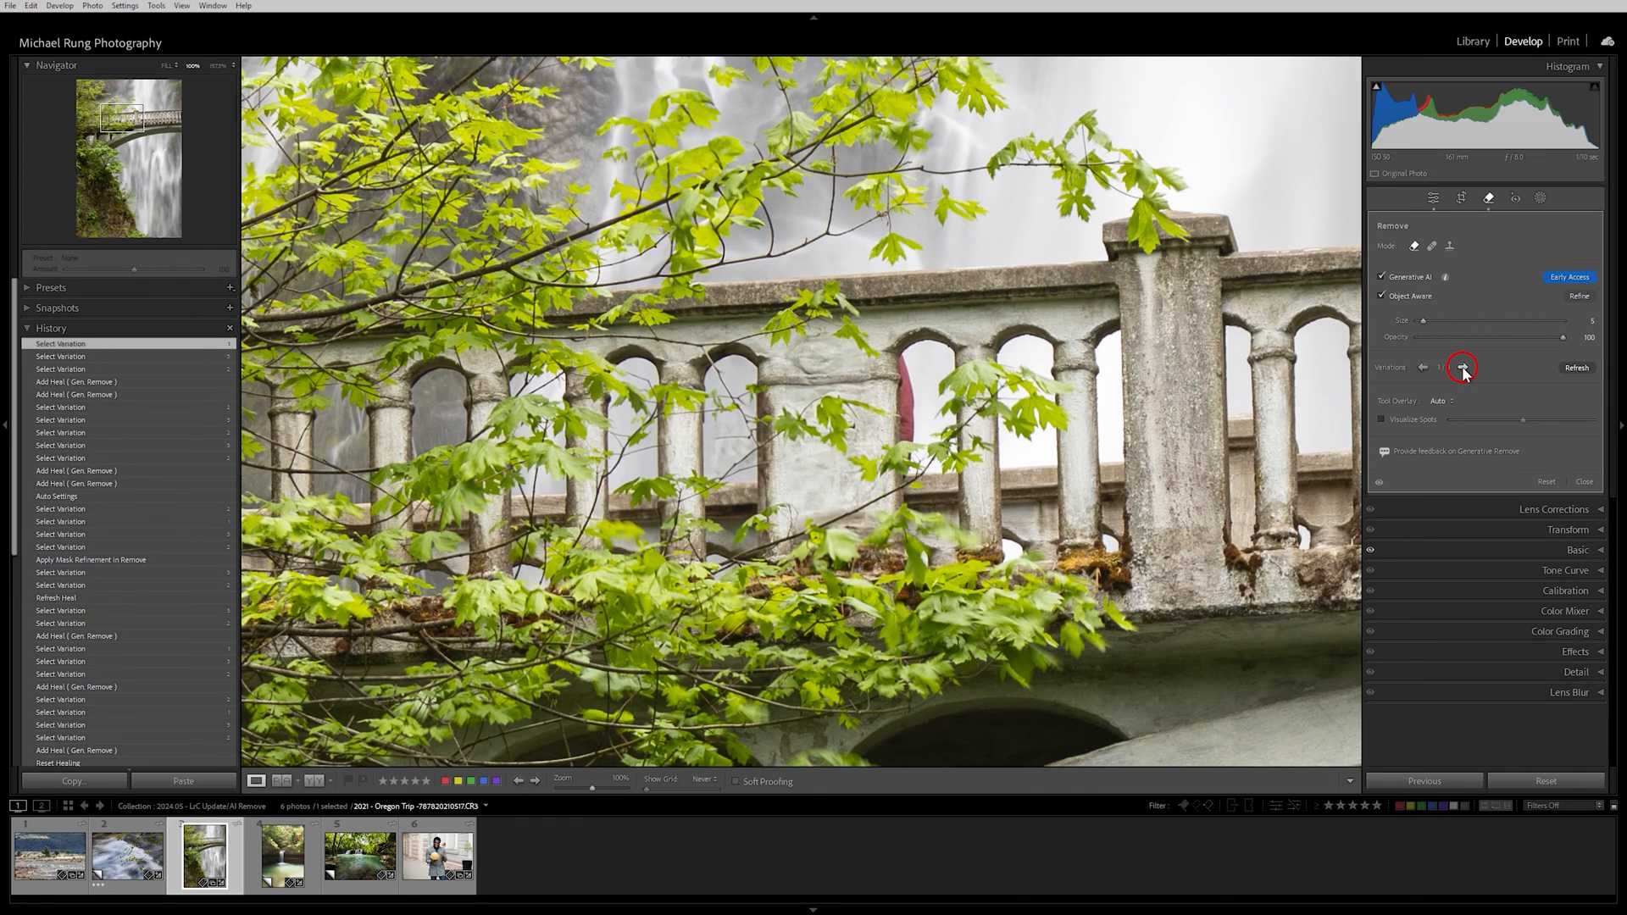
left_click(1463, 367)
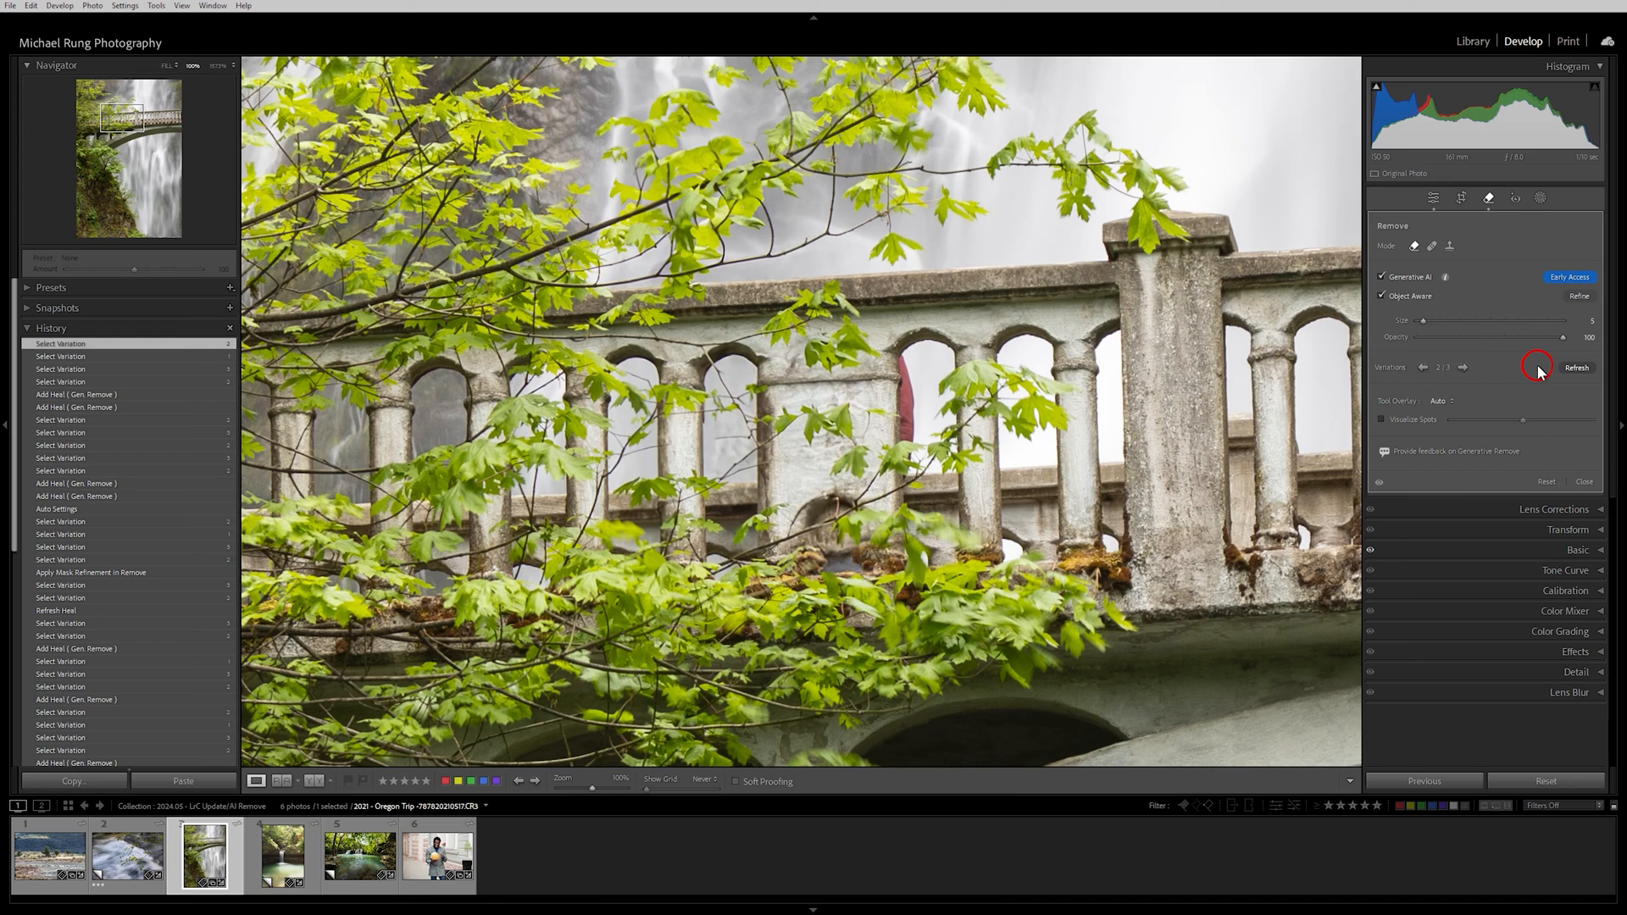
Compare the whole bridge with and without the Remove edits, and inspect the filled railing section at 100%.
key("z")
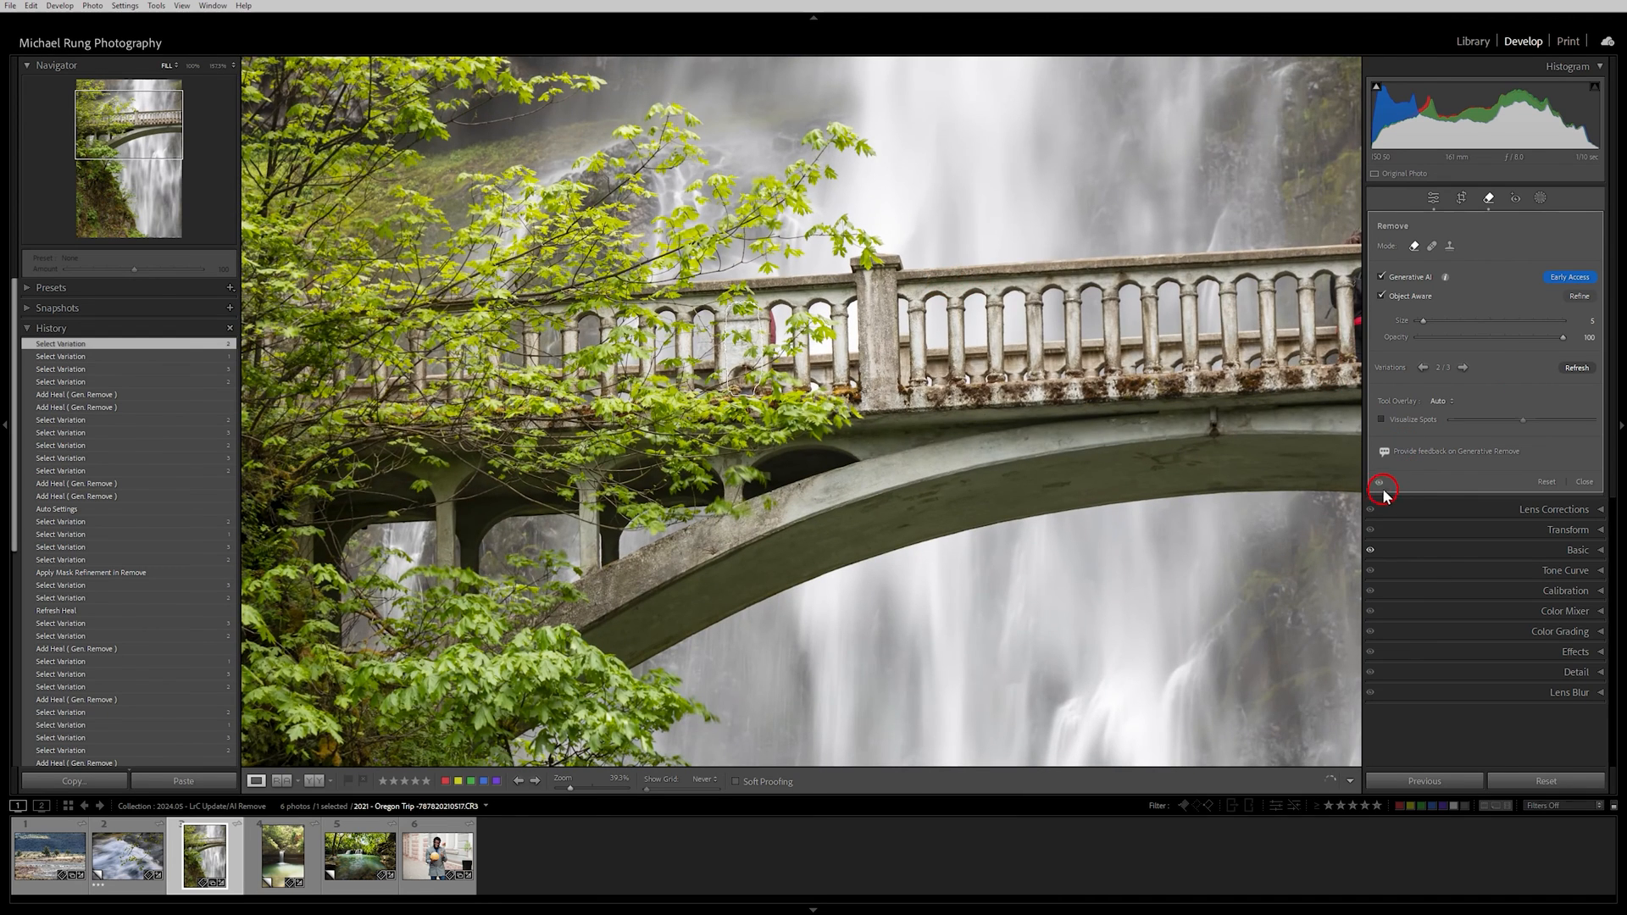
left_click(1378, 484)
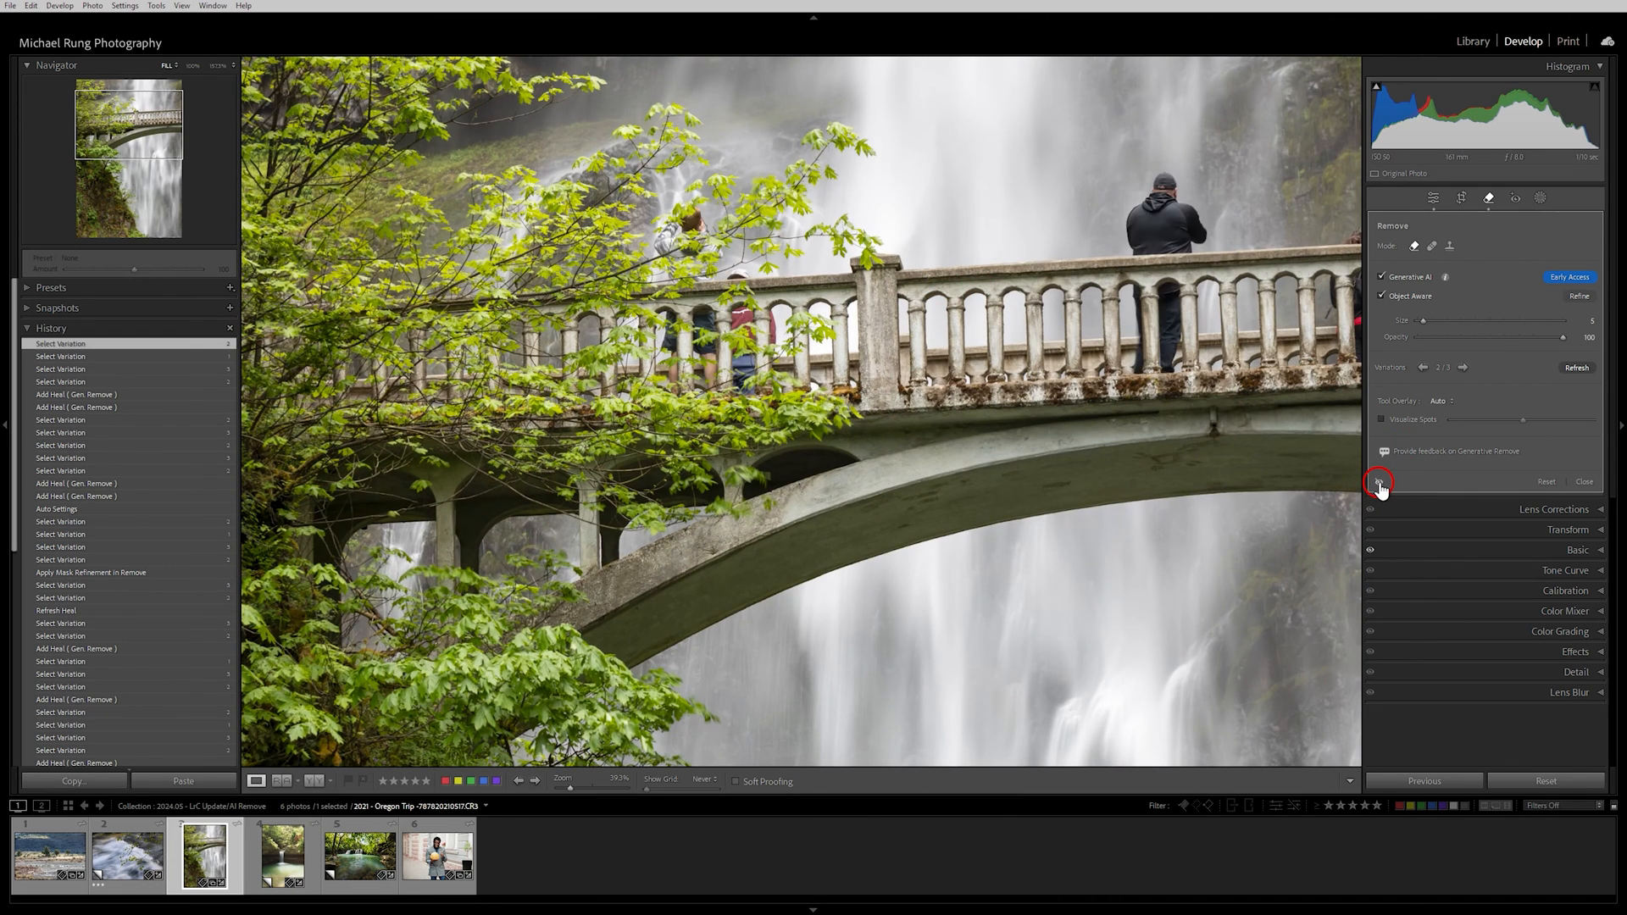
left_click(1378, 484)
left_click(1379, 484)
left_click(1379, 483)
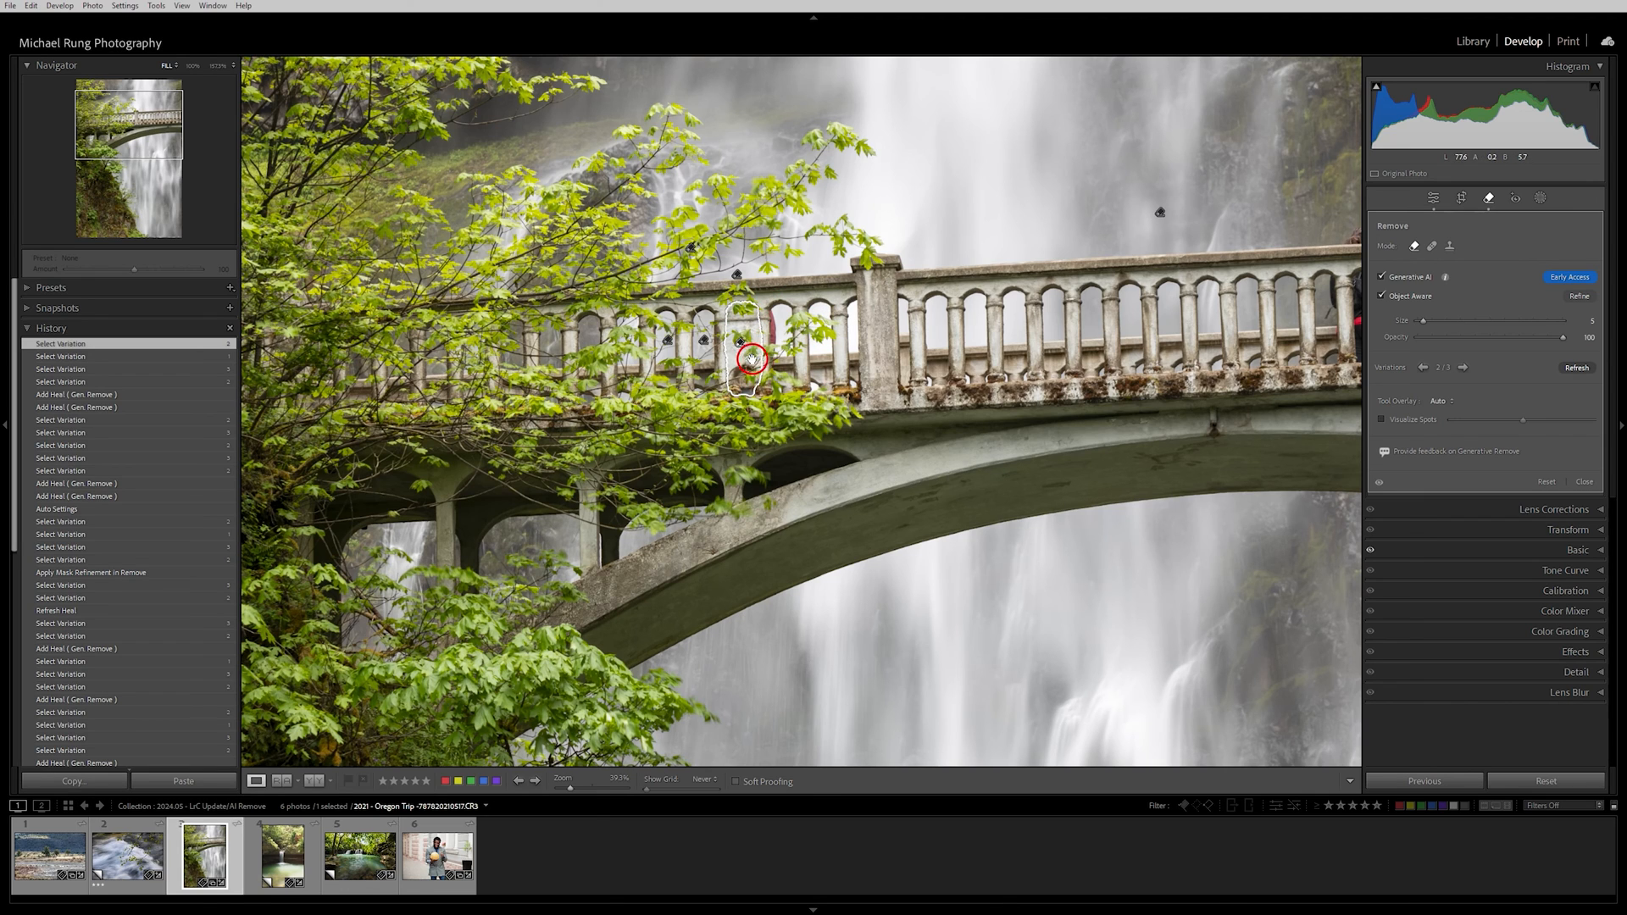
key("z")
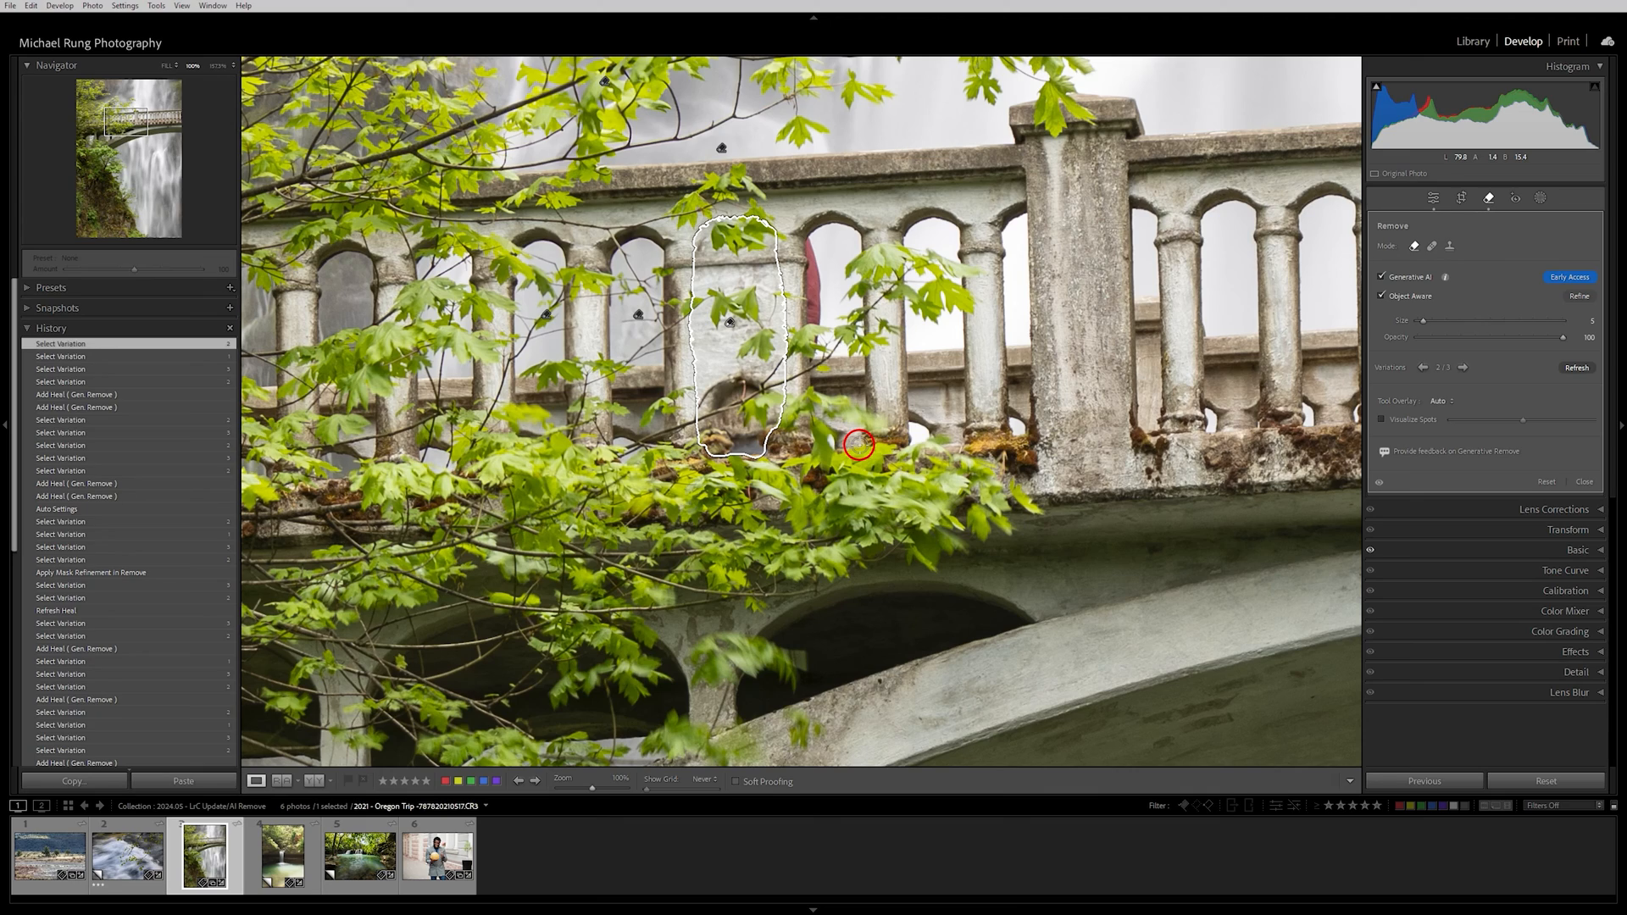
left_click(846, 449)
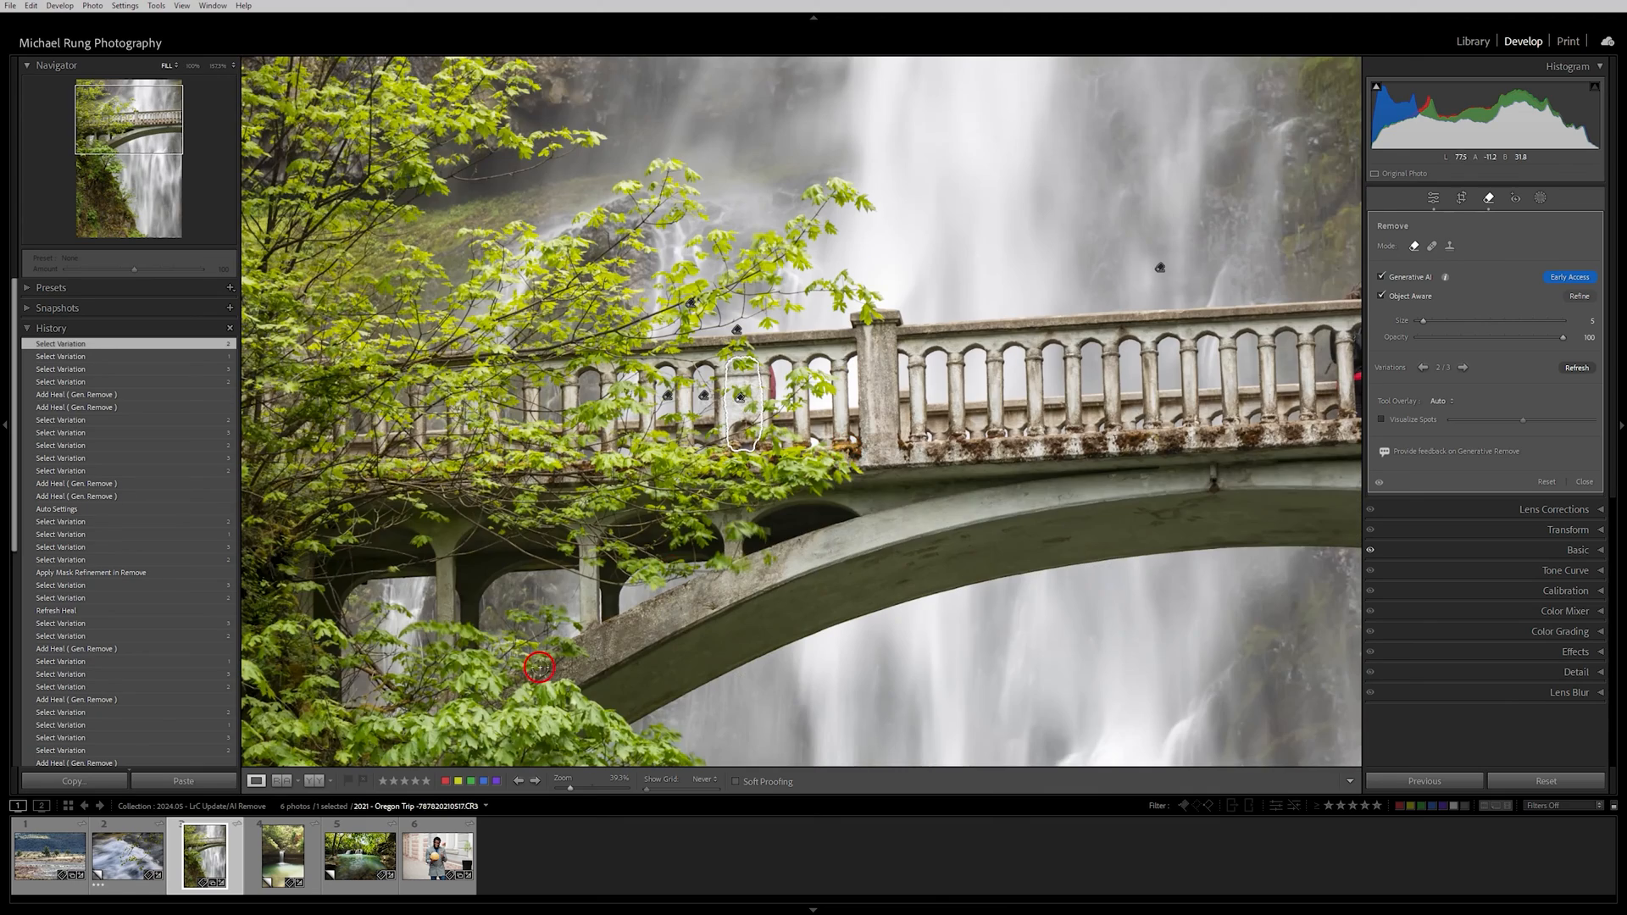
Open the waterfall photo with the man in the green shirt and compare his face at 100% with and without the Remove edits.
left_click(268, 864)
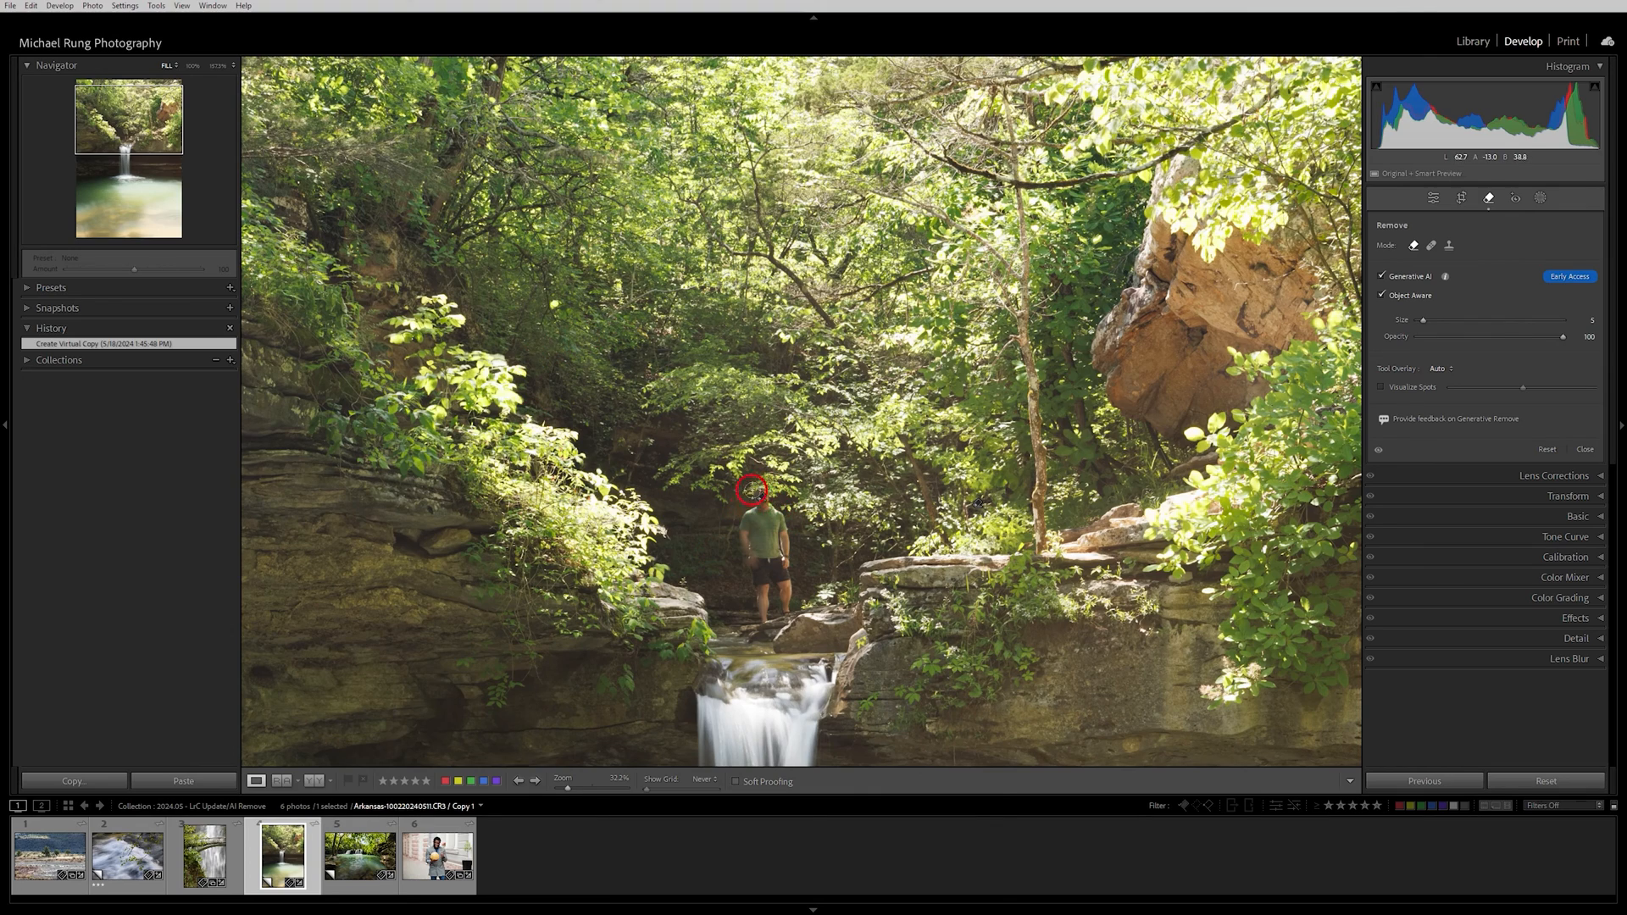
key("z")
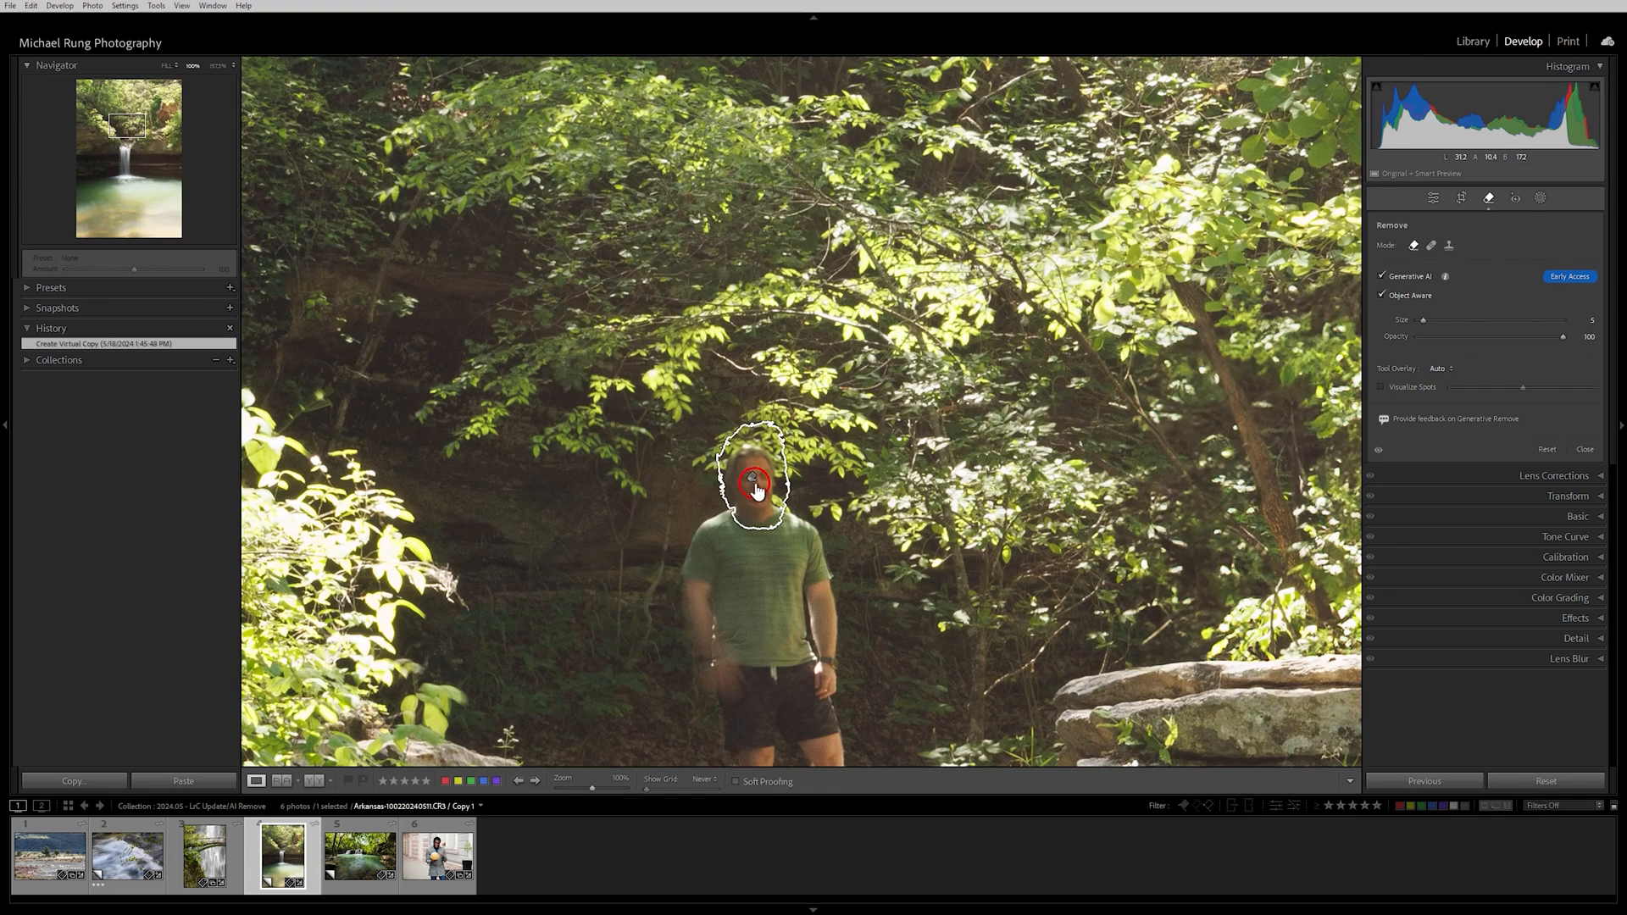
mouse_move(847, 373)
left_mouse_down()
mouse_move(1187, 207)
mouse_move(1211, 156)
left_mouse_up()
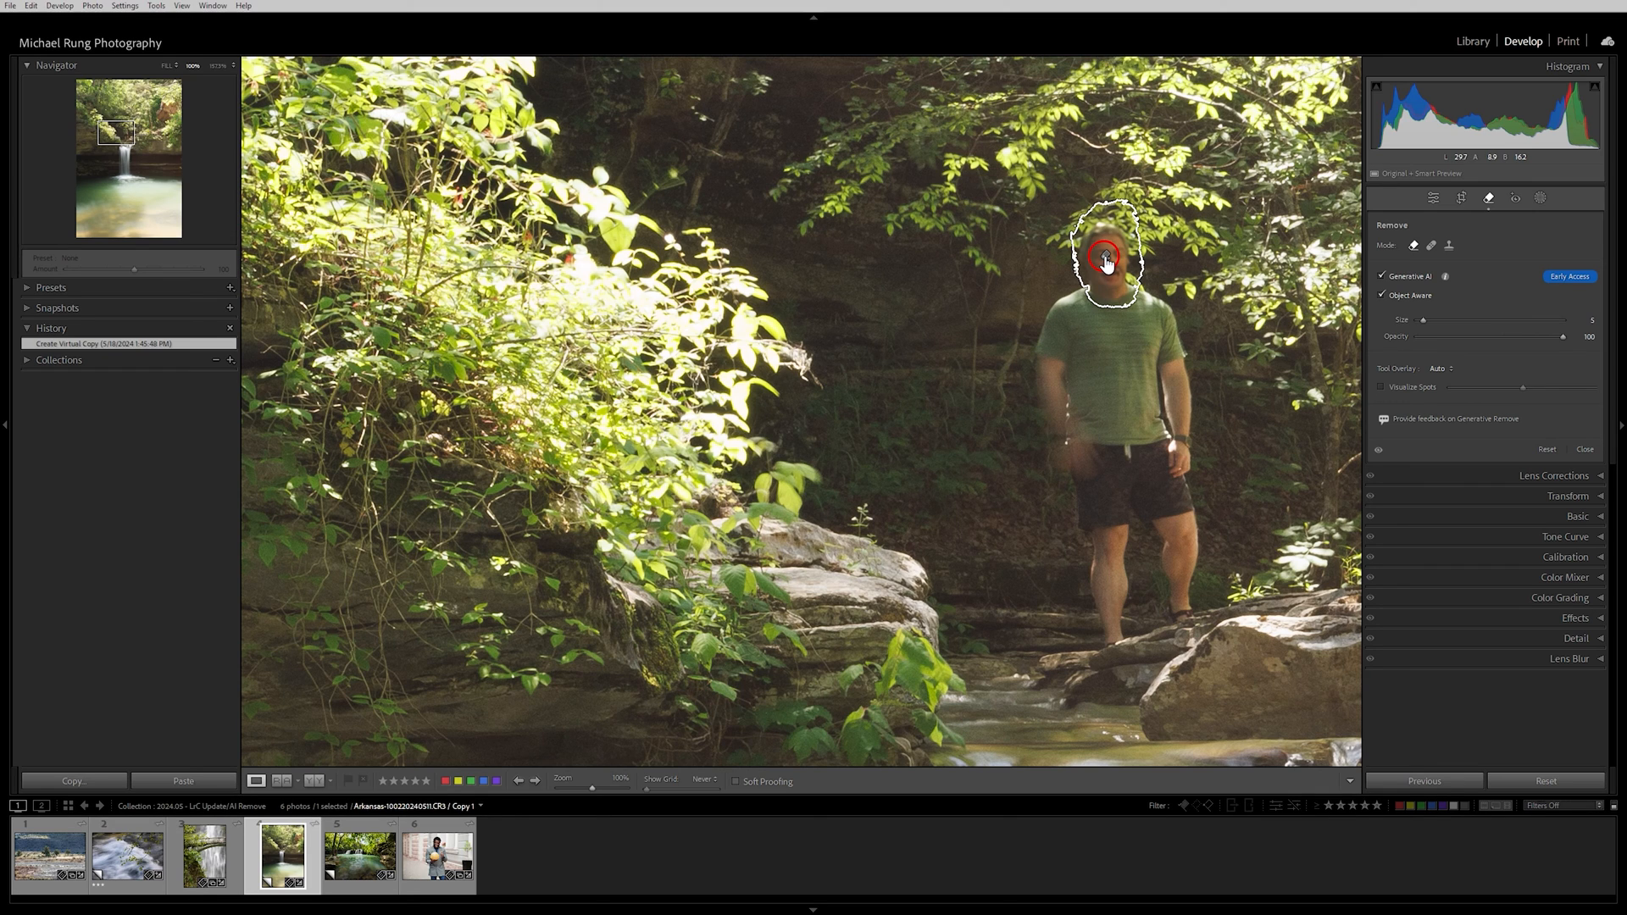
left_click(1376, 452)
left_click(1377, 451)
left_click(1377, 451)
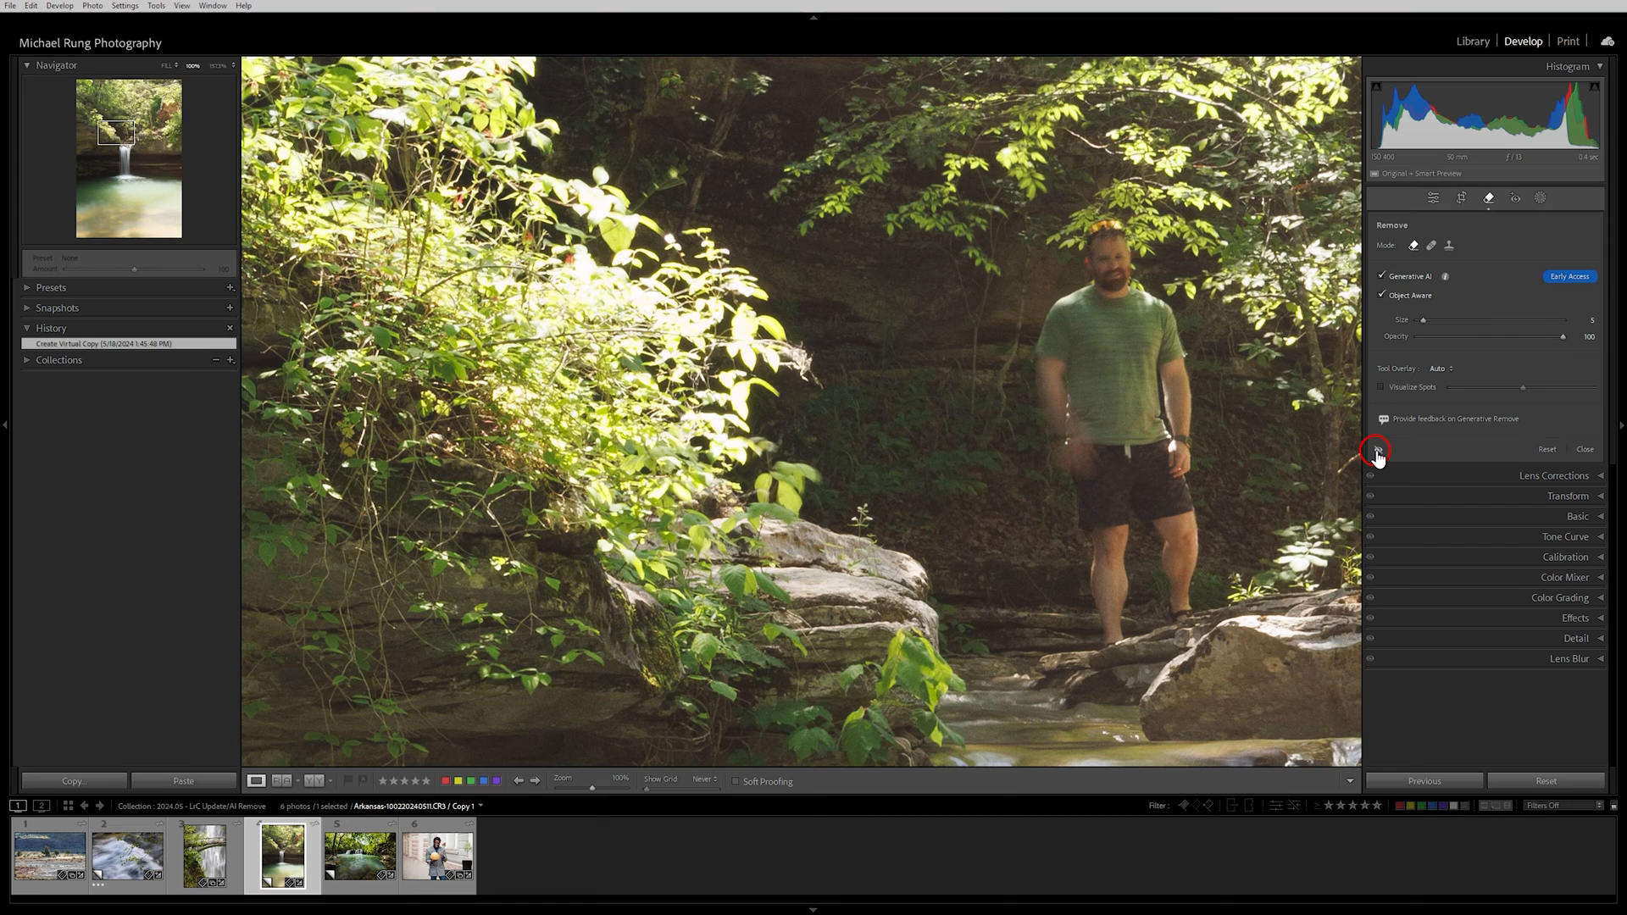
left_click(1376, 452)
left_click(1377, 452)
left_click(1377, 451)
left_click(1377, 452)
left_click(1376, 451)
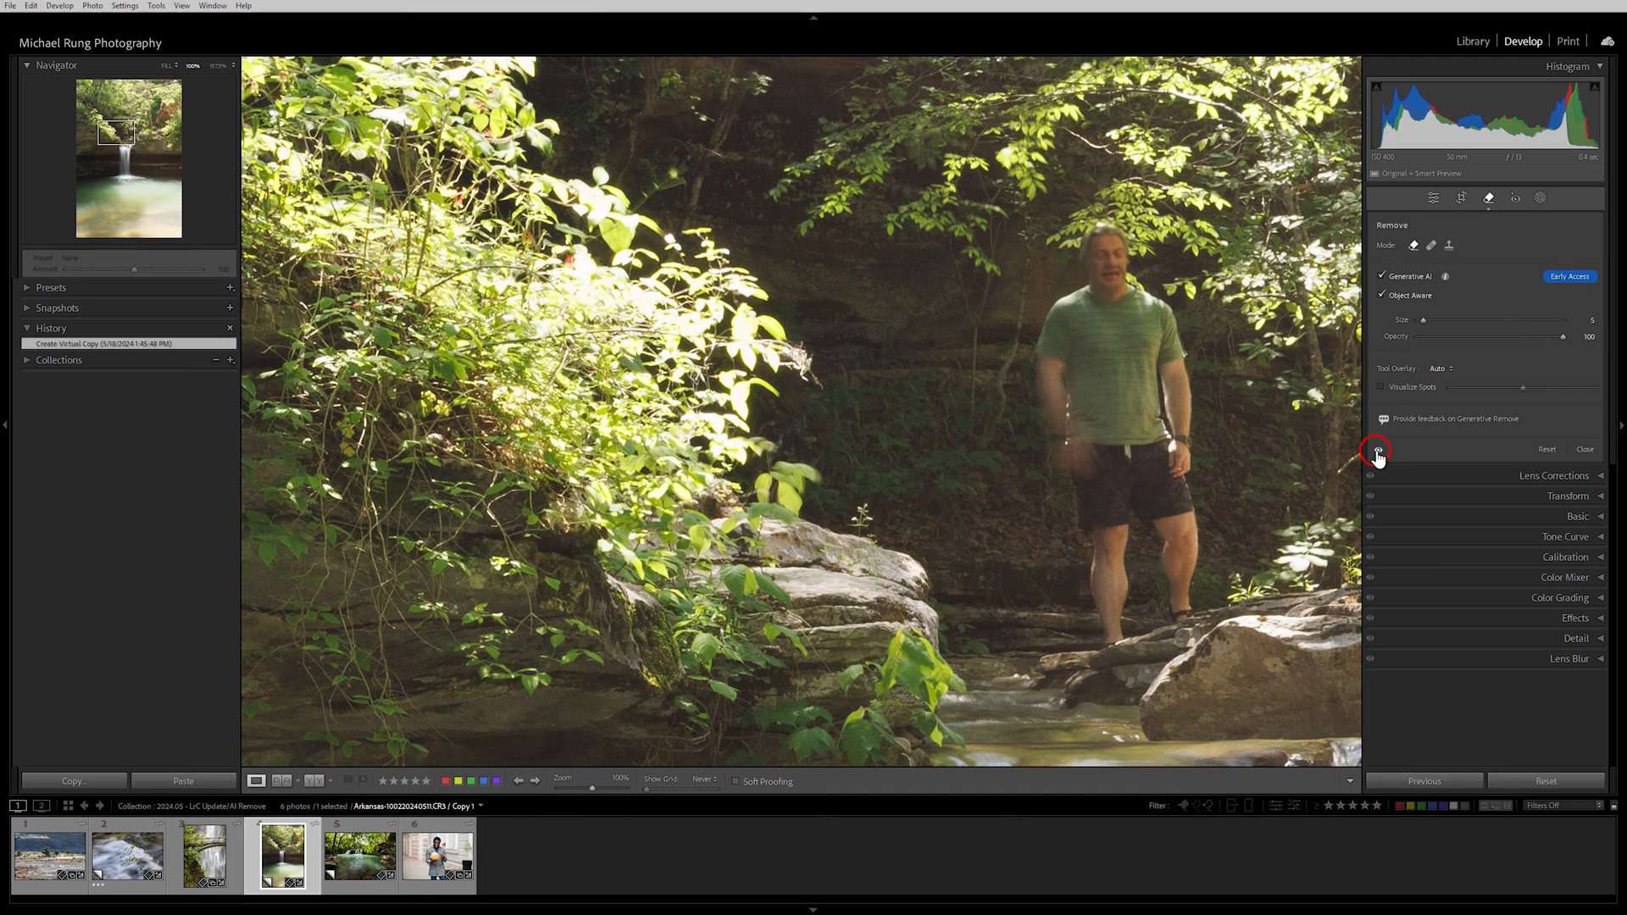
Compare the wider waterfall scene with and without the removal of the people and dogs on the rock ledge.
key("z")
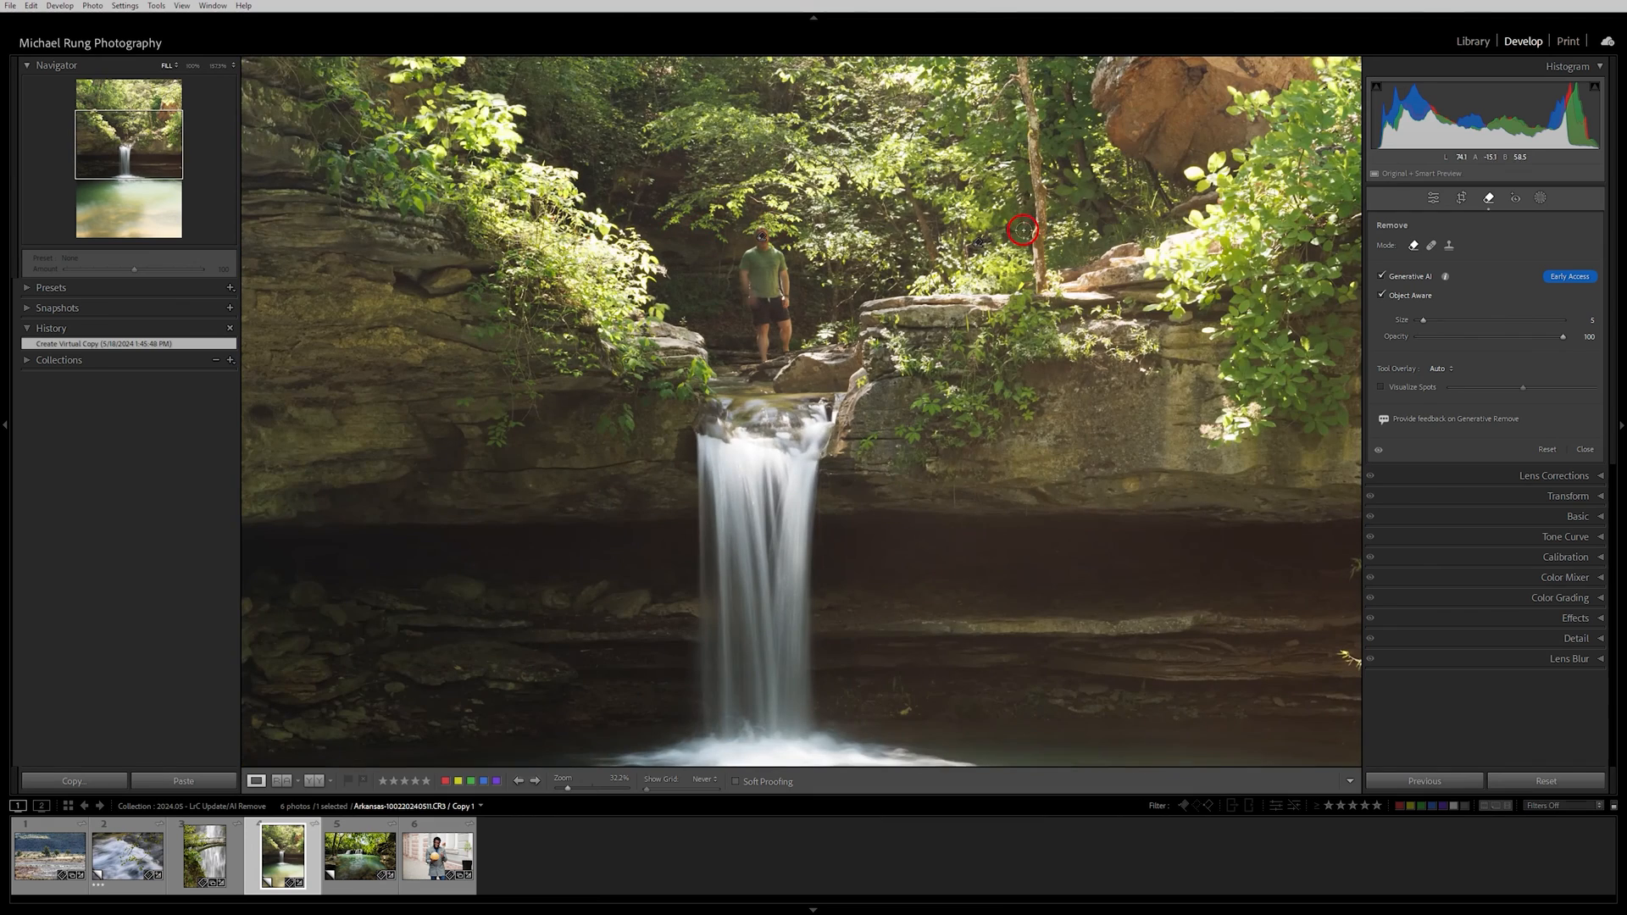
left_click(1378, 451)
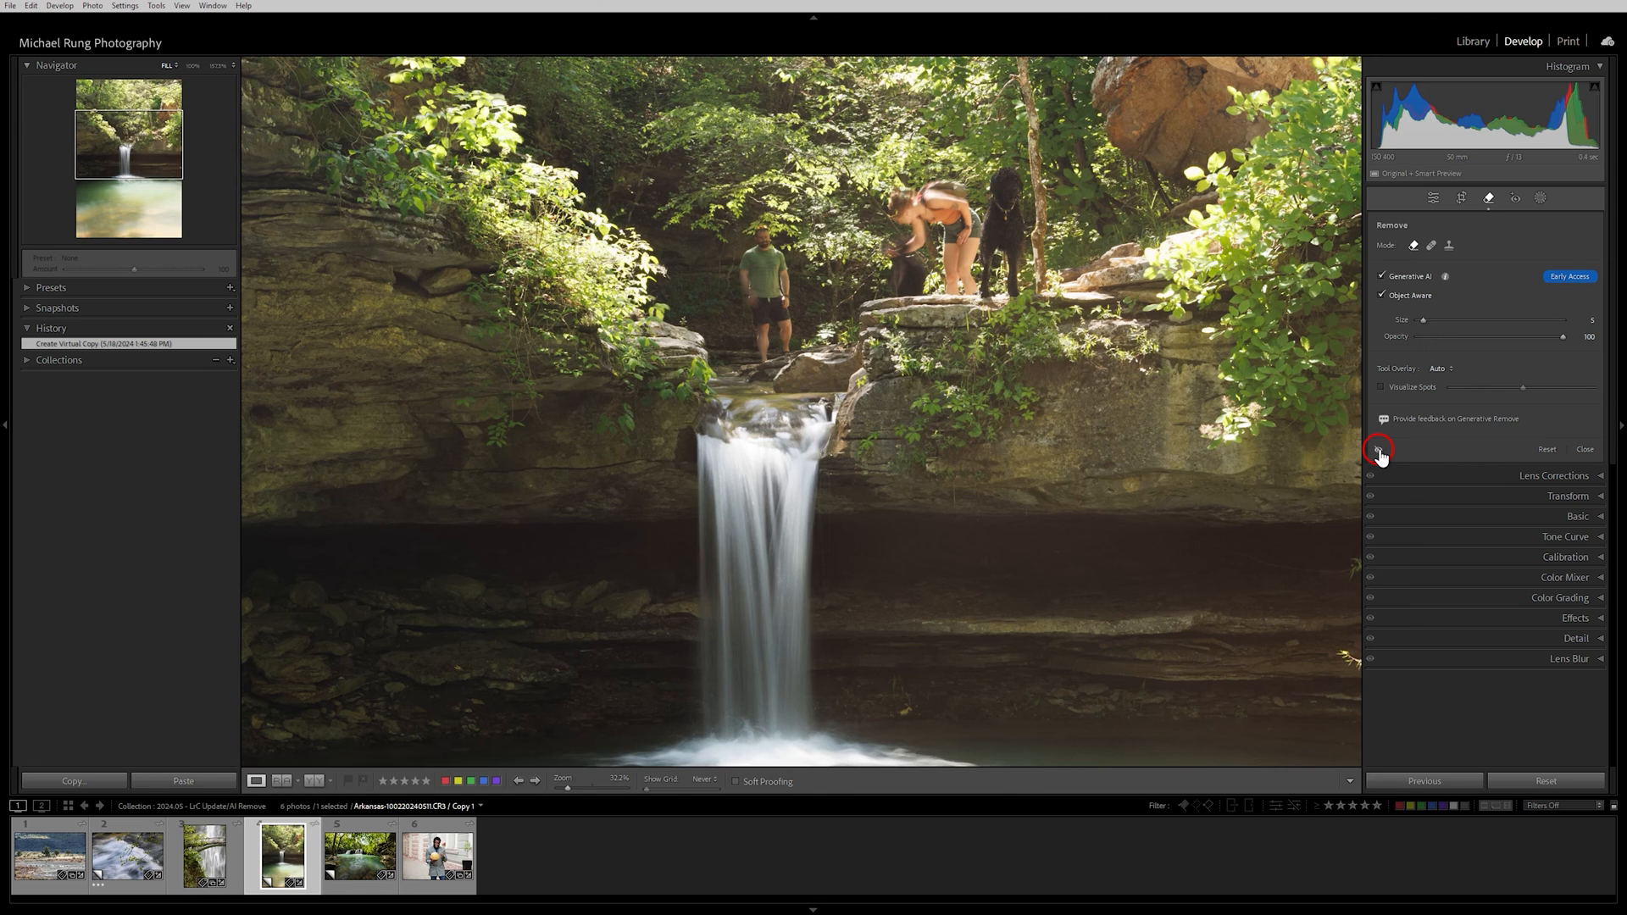
left_click(1379, 452)
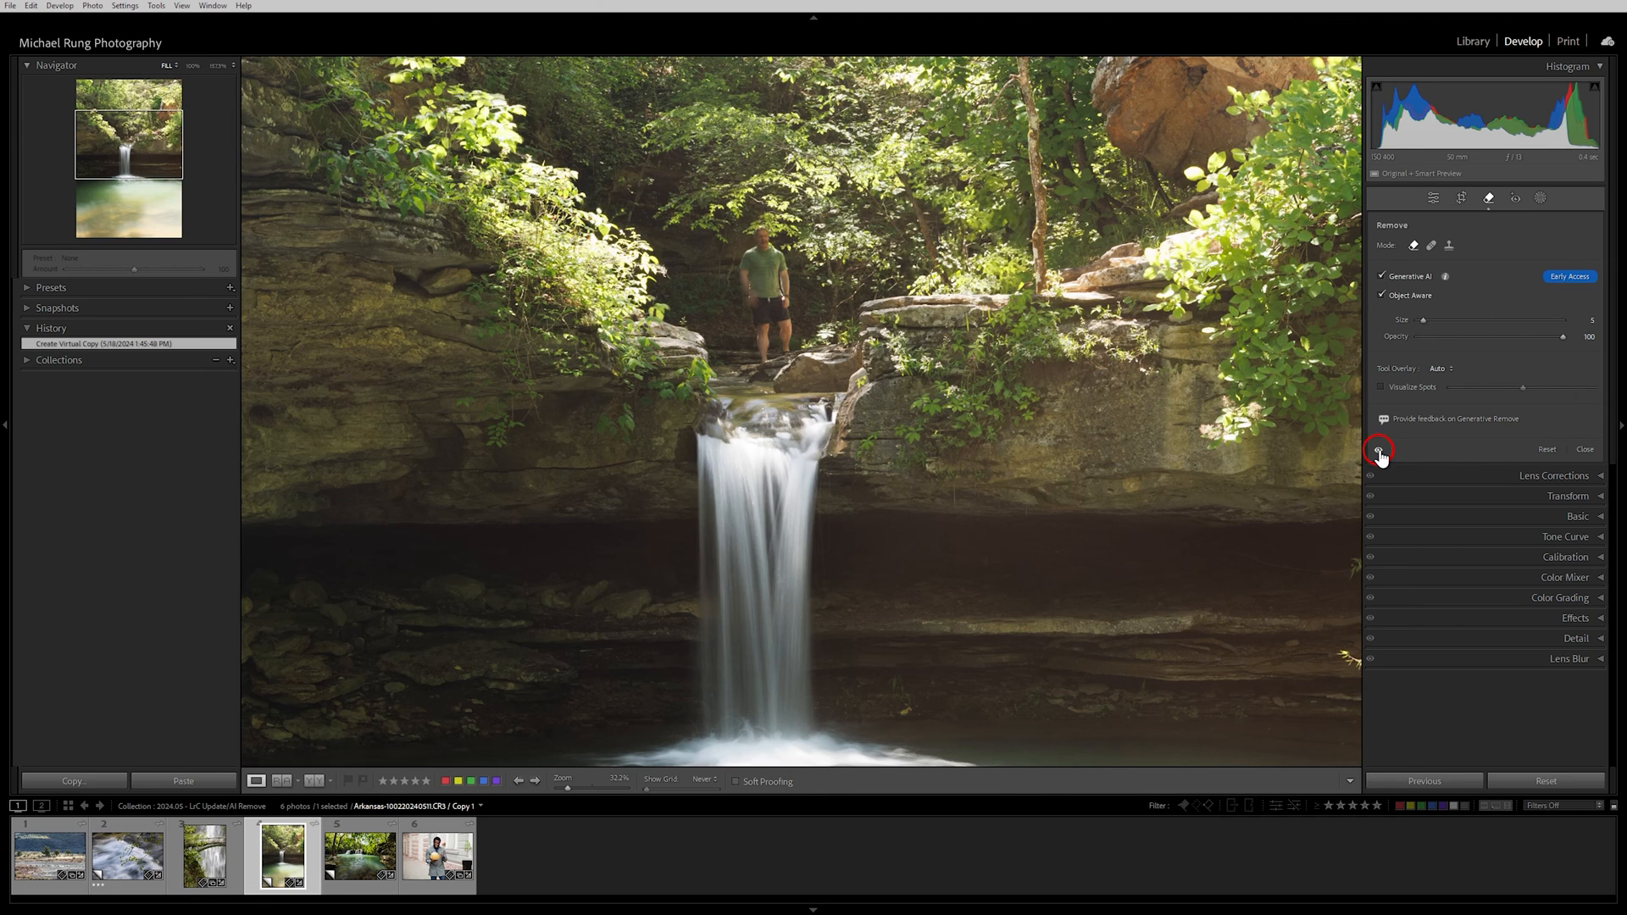
left_click(1379, 452)
left_click(1379, 452)
left_click(1379, 451)
left_click(1378, 452)
Inspect the filled foliage above the rock ledge at 100%, comparing it with and without the Remove edits.
left_click(927, 292)
left_click_drag(1135, 223, 964, 435)
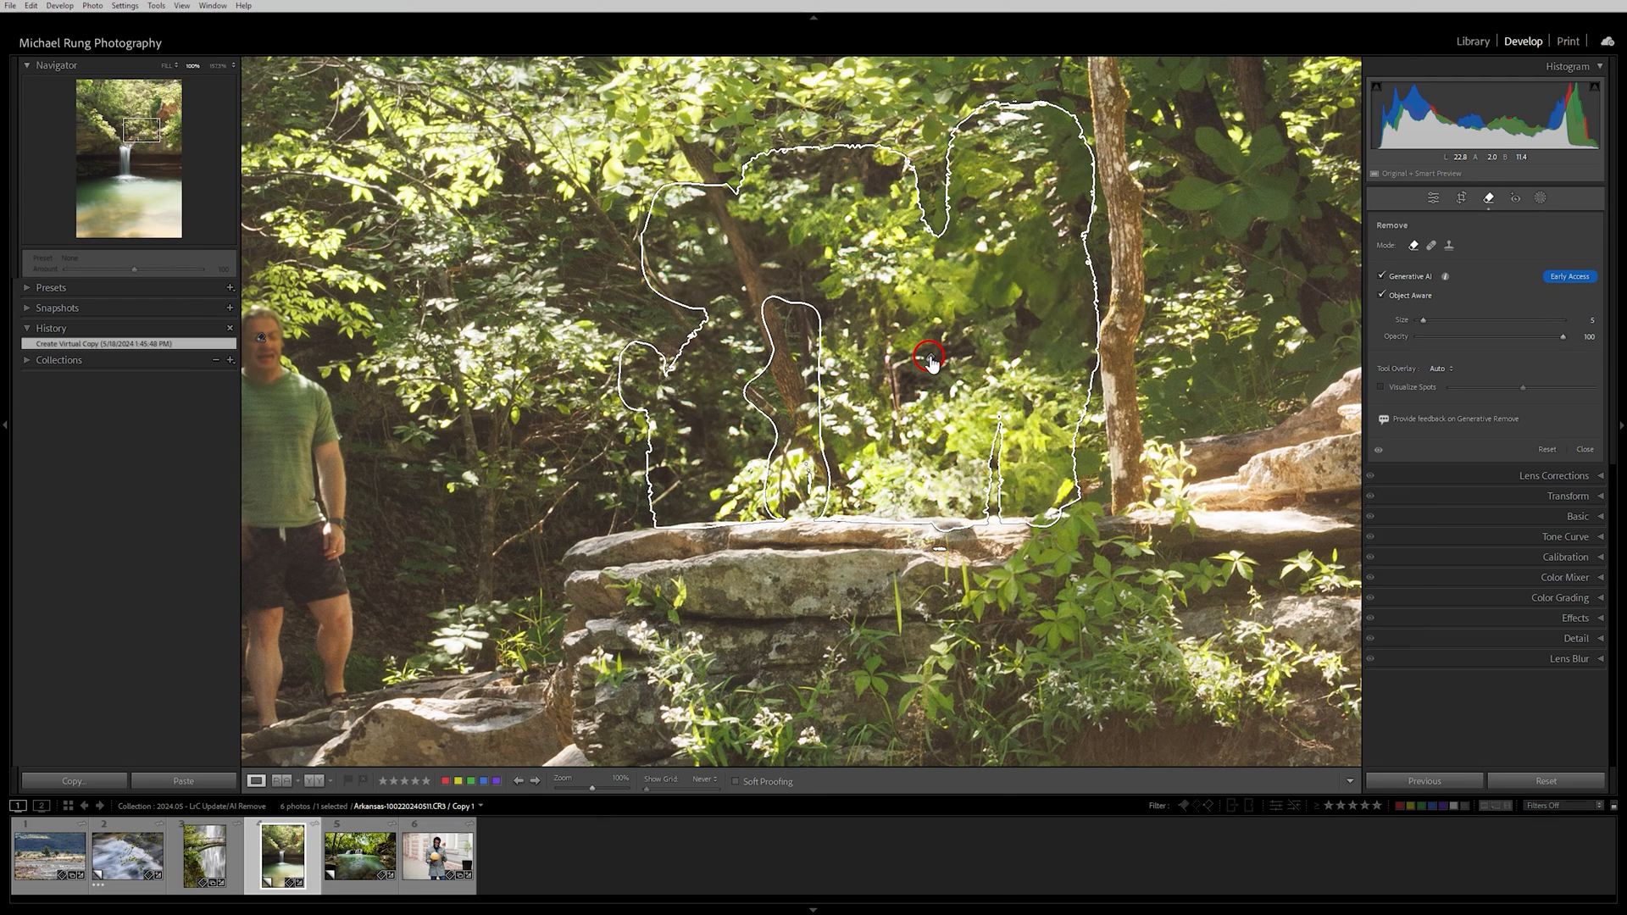
left_click(1378, 450)
left_click(1378, 450)
left_click(1379, 450)
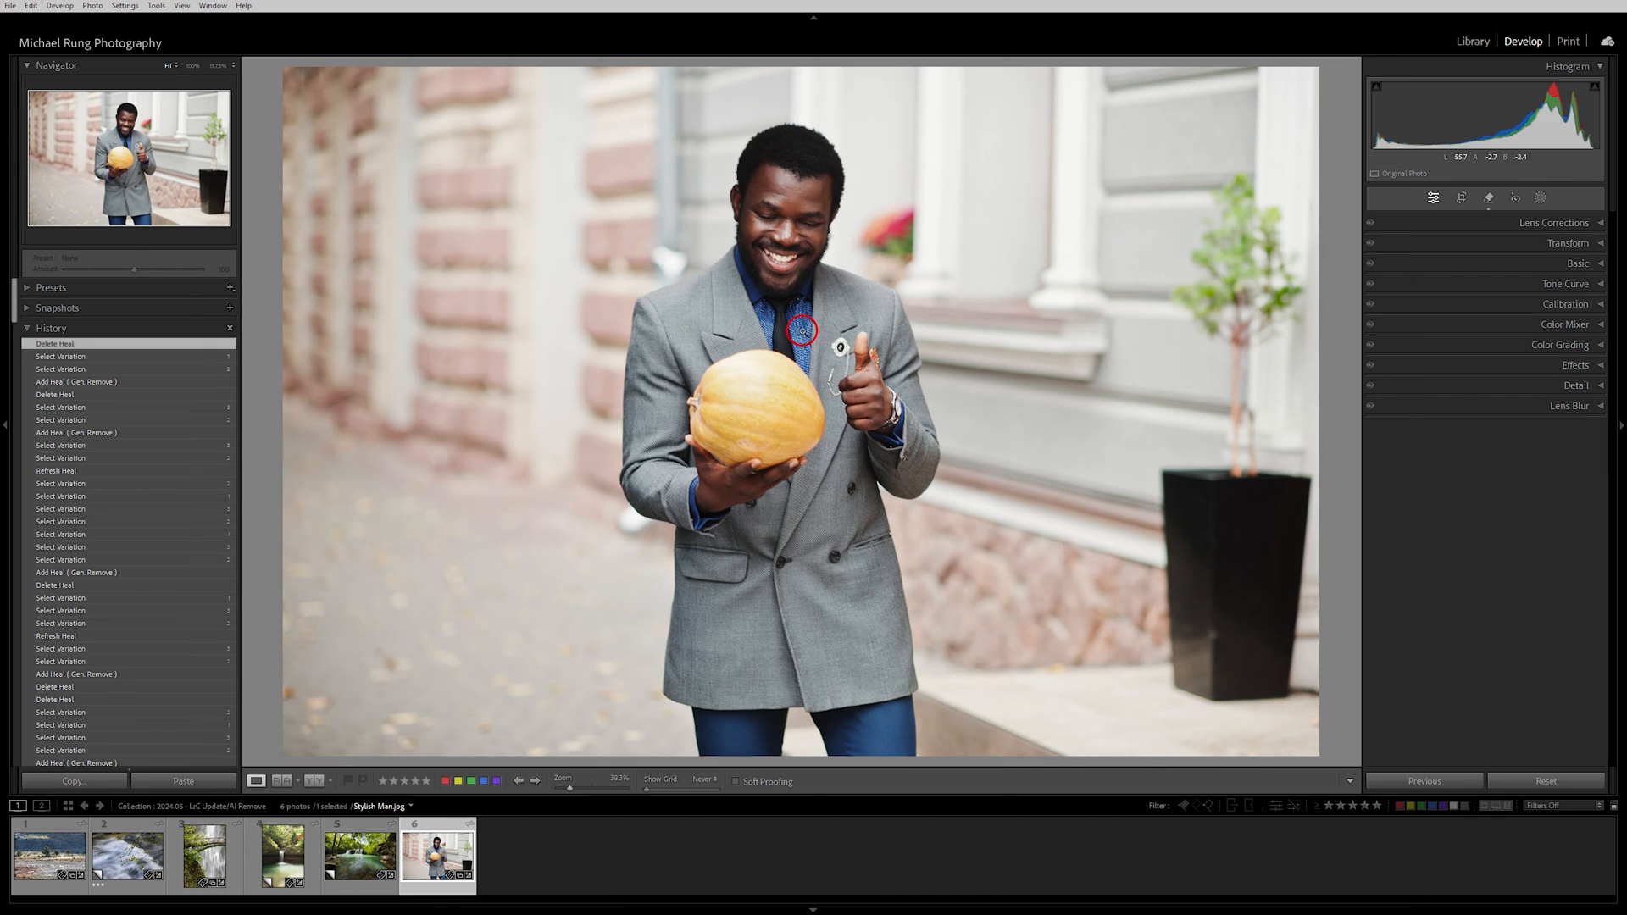
Examine the man's face, tie, jacket and hands in Stylish Man.jpg at 100%, then return to the full photo.
left_click(781, 254)
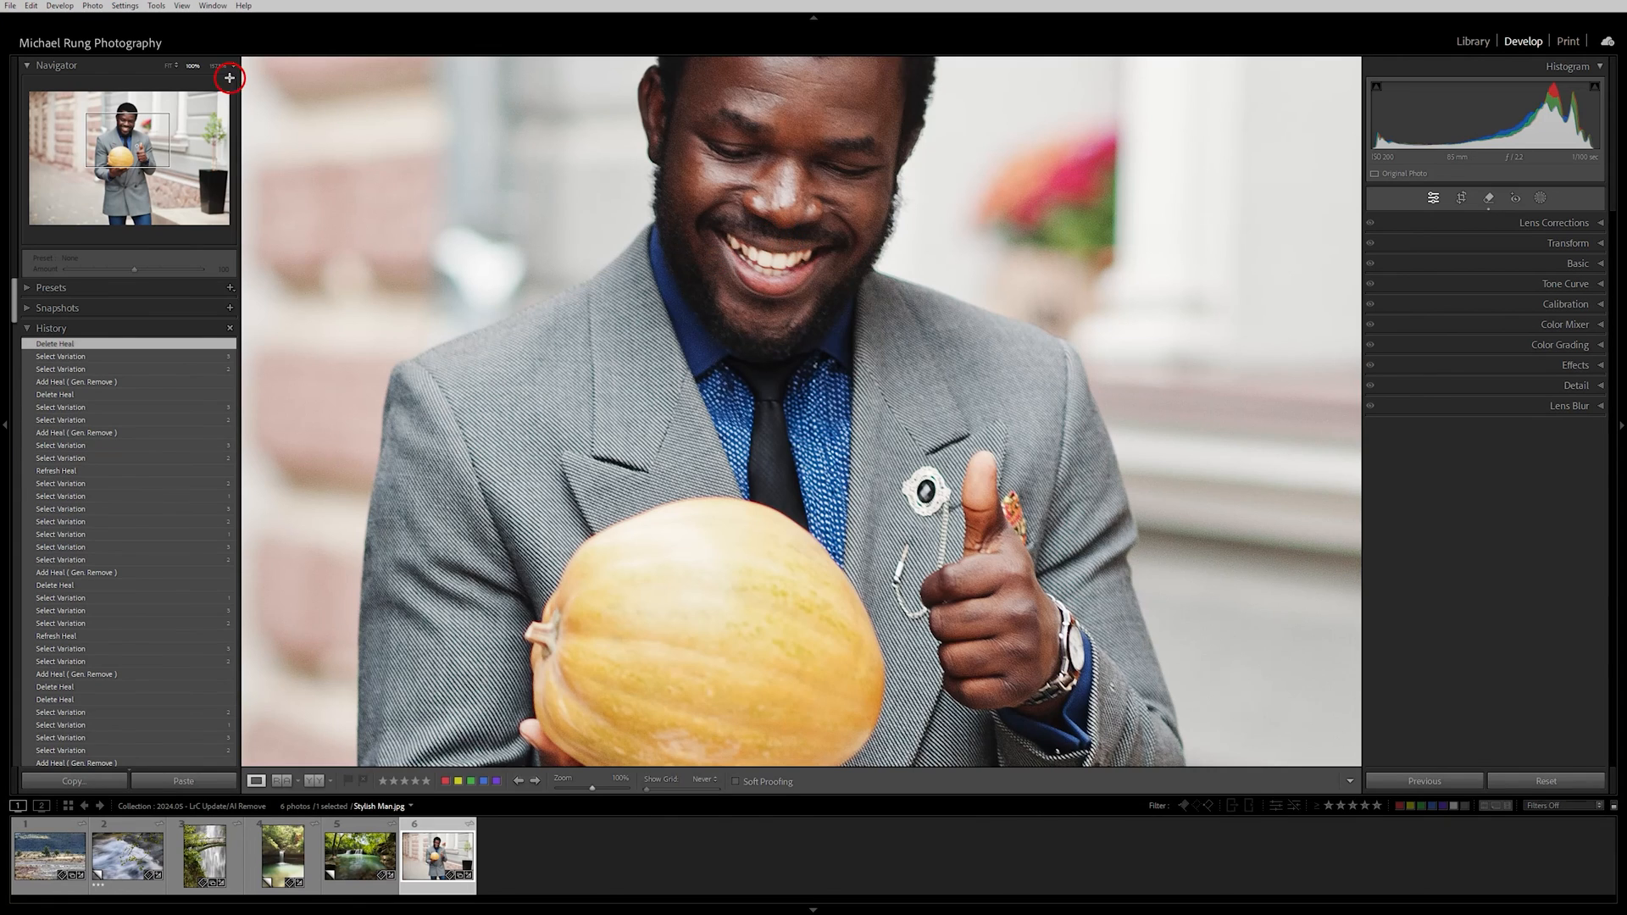
left_click(131, 128)
left_click_drag(130, 128, 187, 203)
left_click_drag(634, 298, 819, 436)
left_click(633, 299)
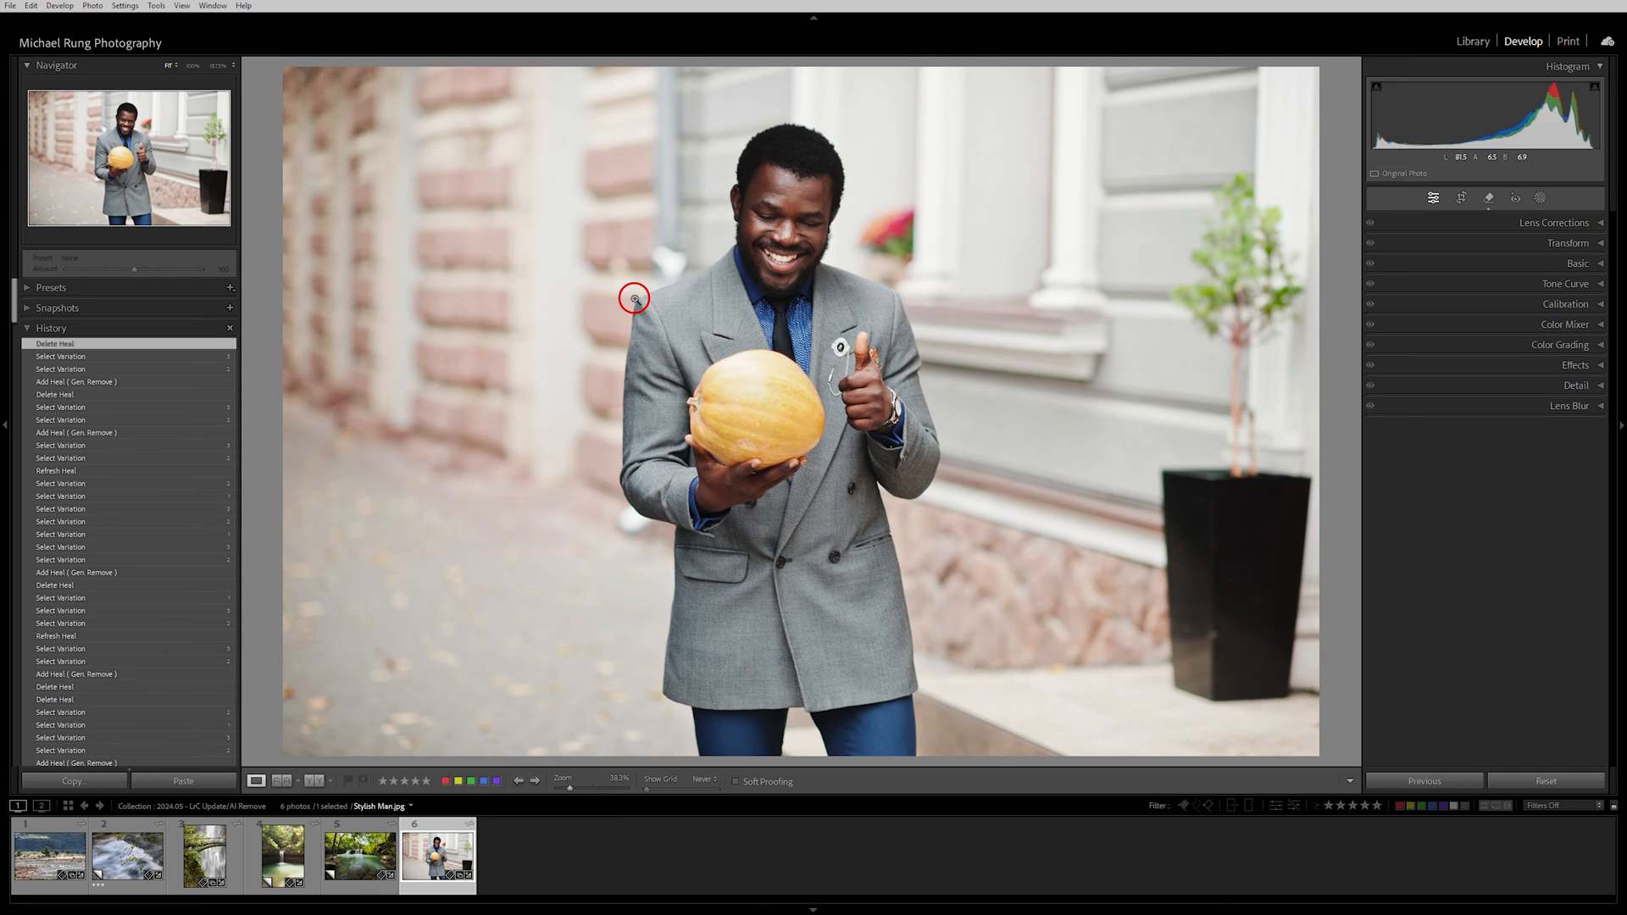
Compare the before and after versions of the full Stylish Man.jpg portrait.
key("backslash")
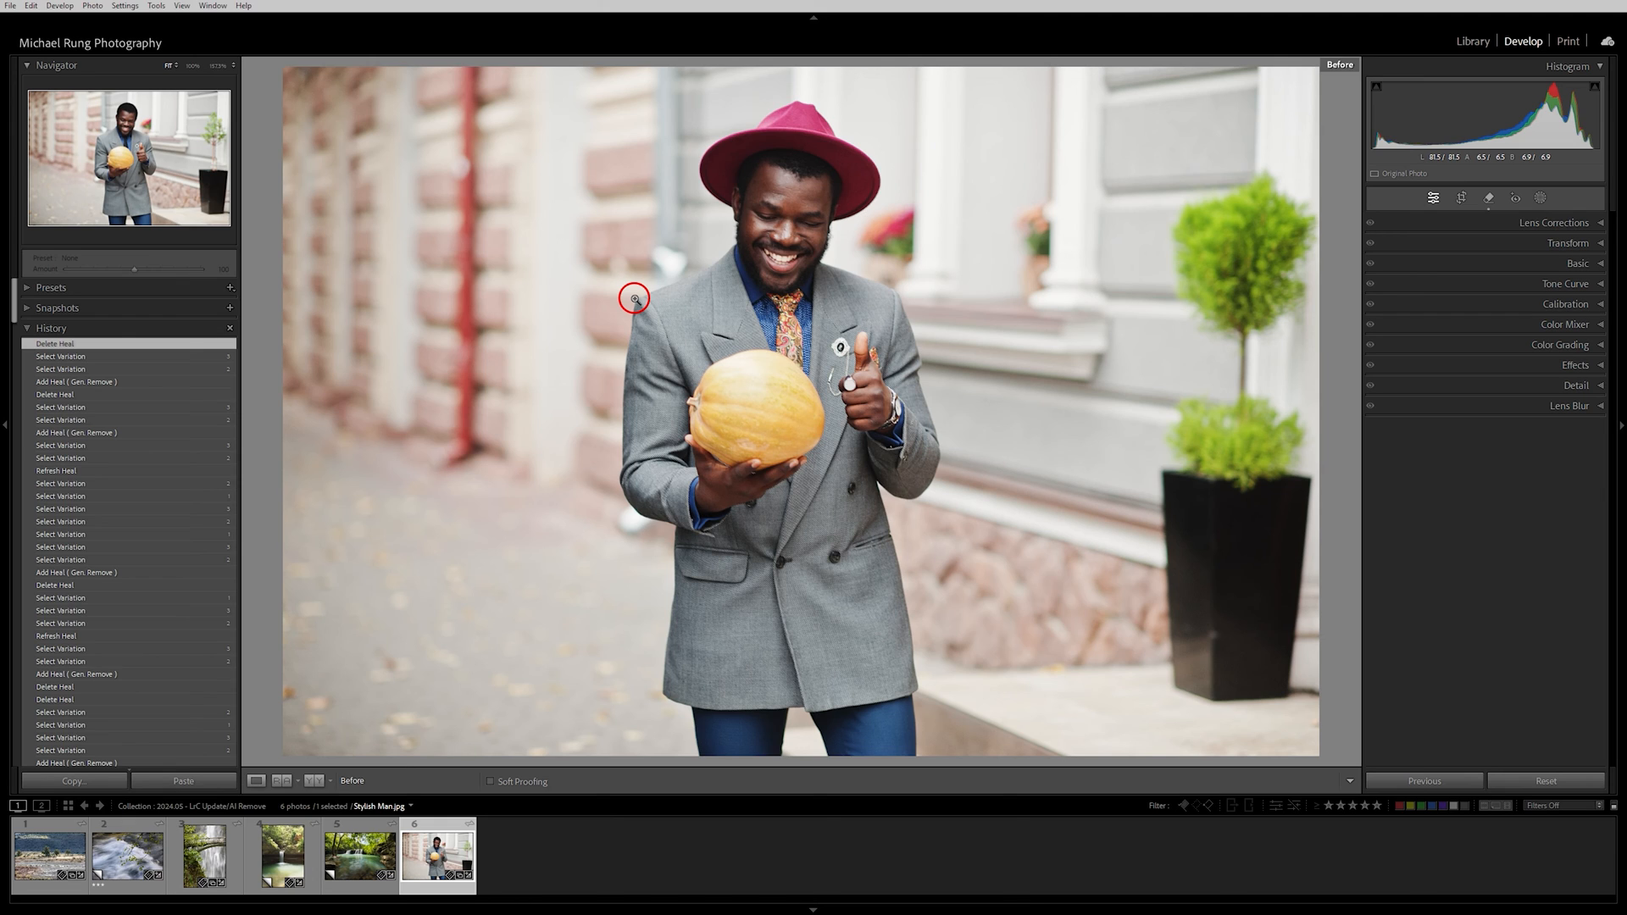
key("backslash")
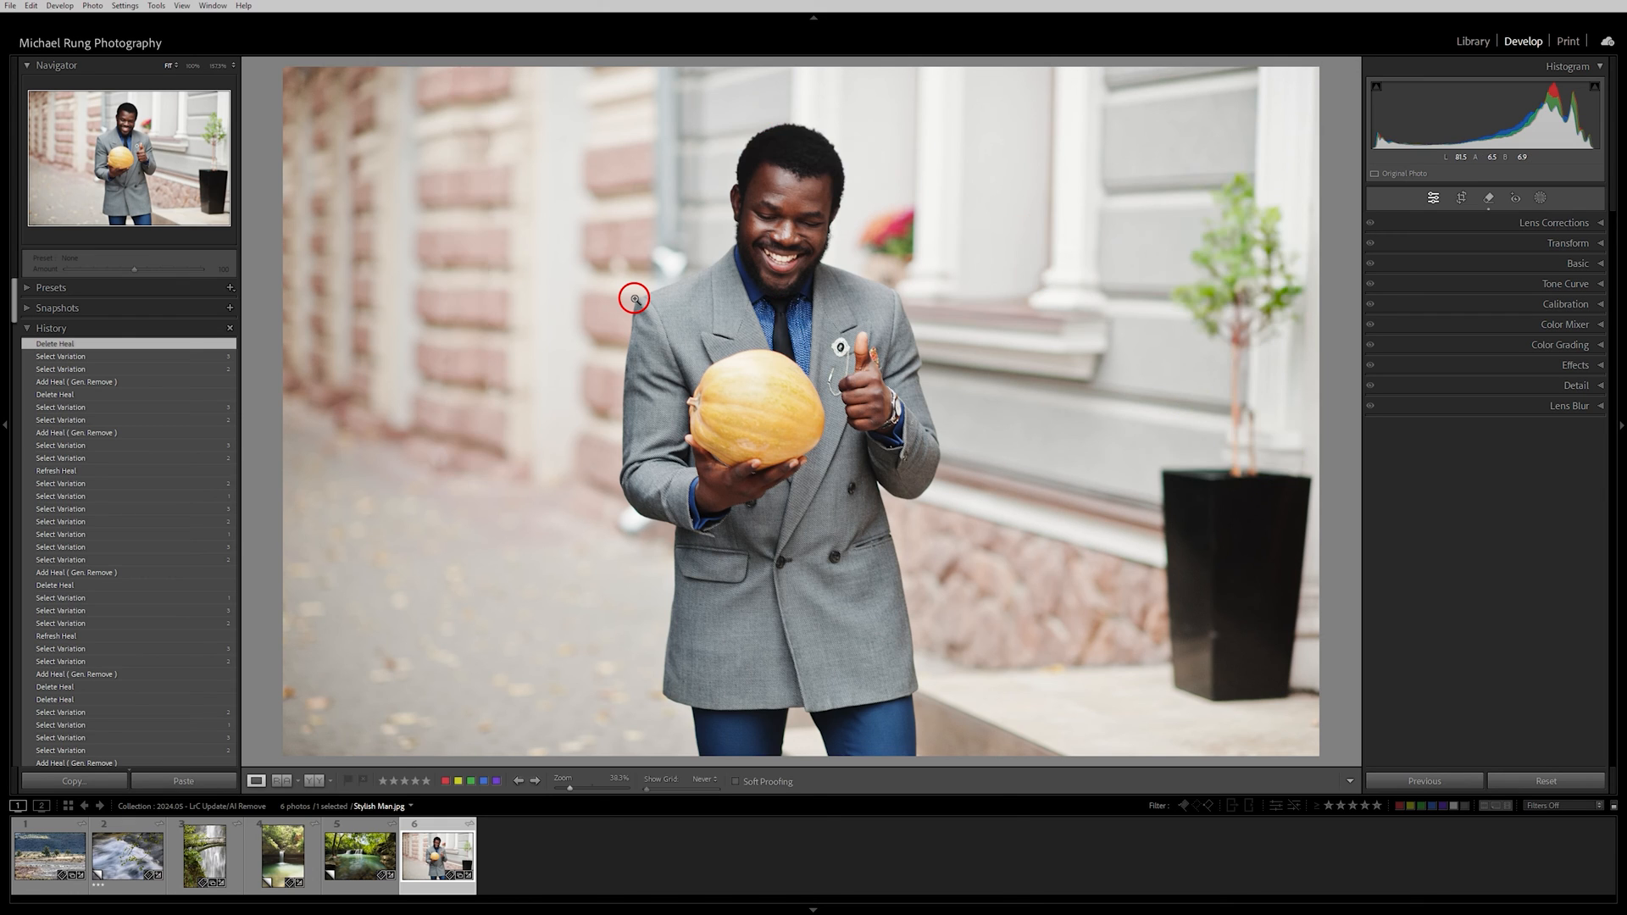
key("backslash")
key("backslash")
key("backslash")
key("backslash")
key("backslash")
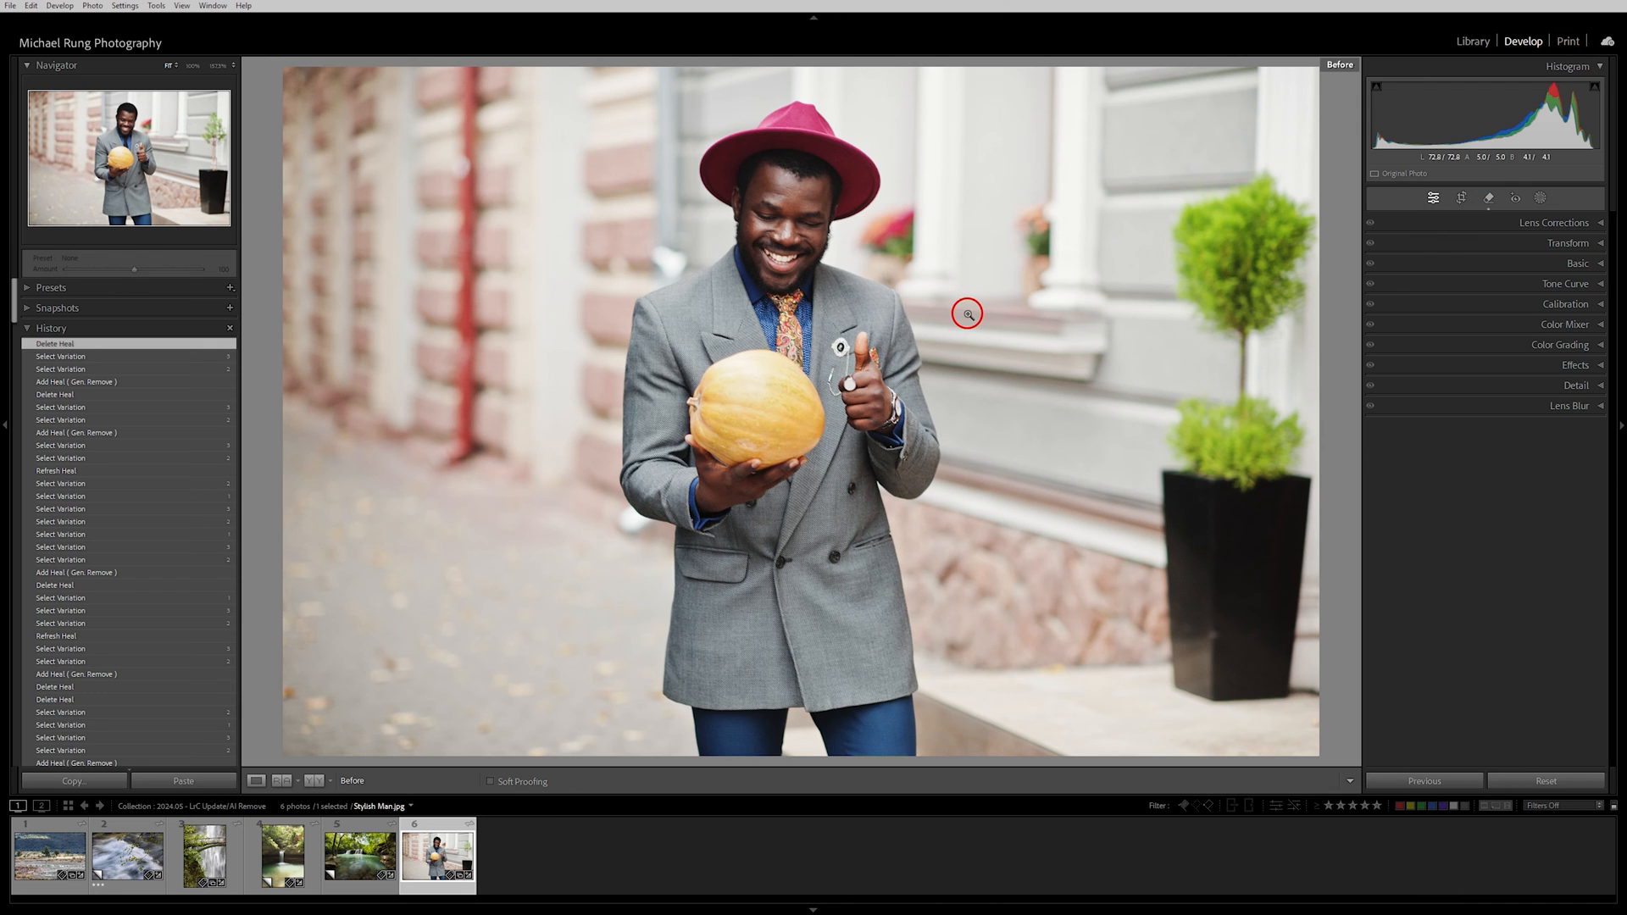
key("backslash")
Activate the Remove tool, show the edit pins with the Always tool overlay, and set the overlay back to Auto.
left_click(1488, 198)
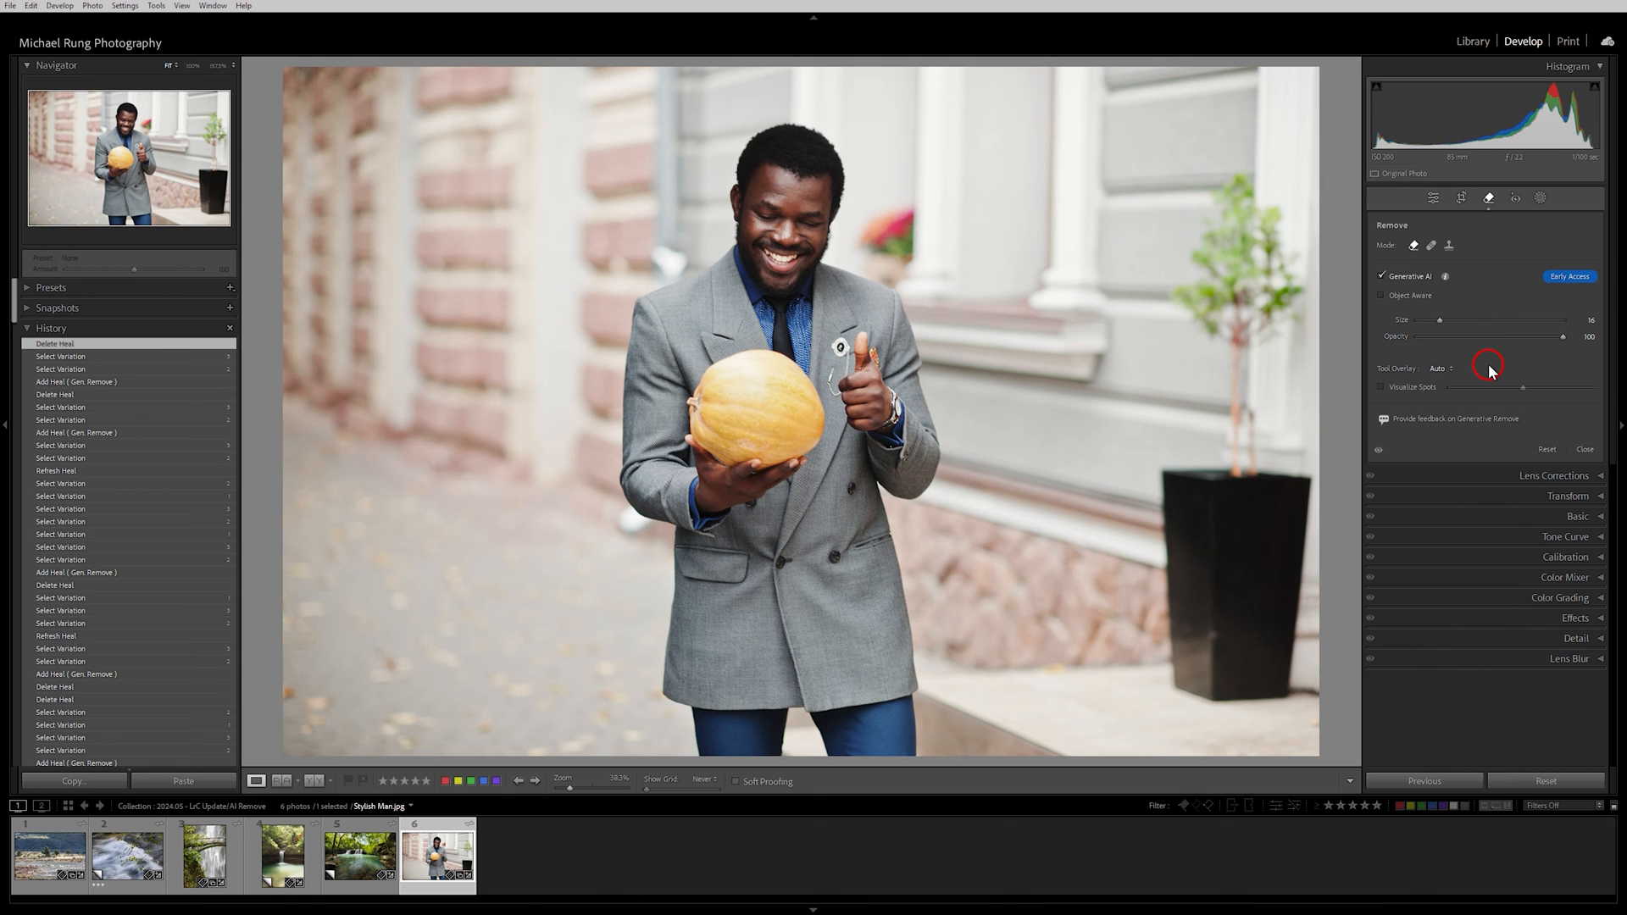
left_click(1440, 368)
left_click(1415, 395)
left_click(1440, 368)
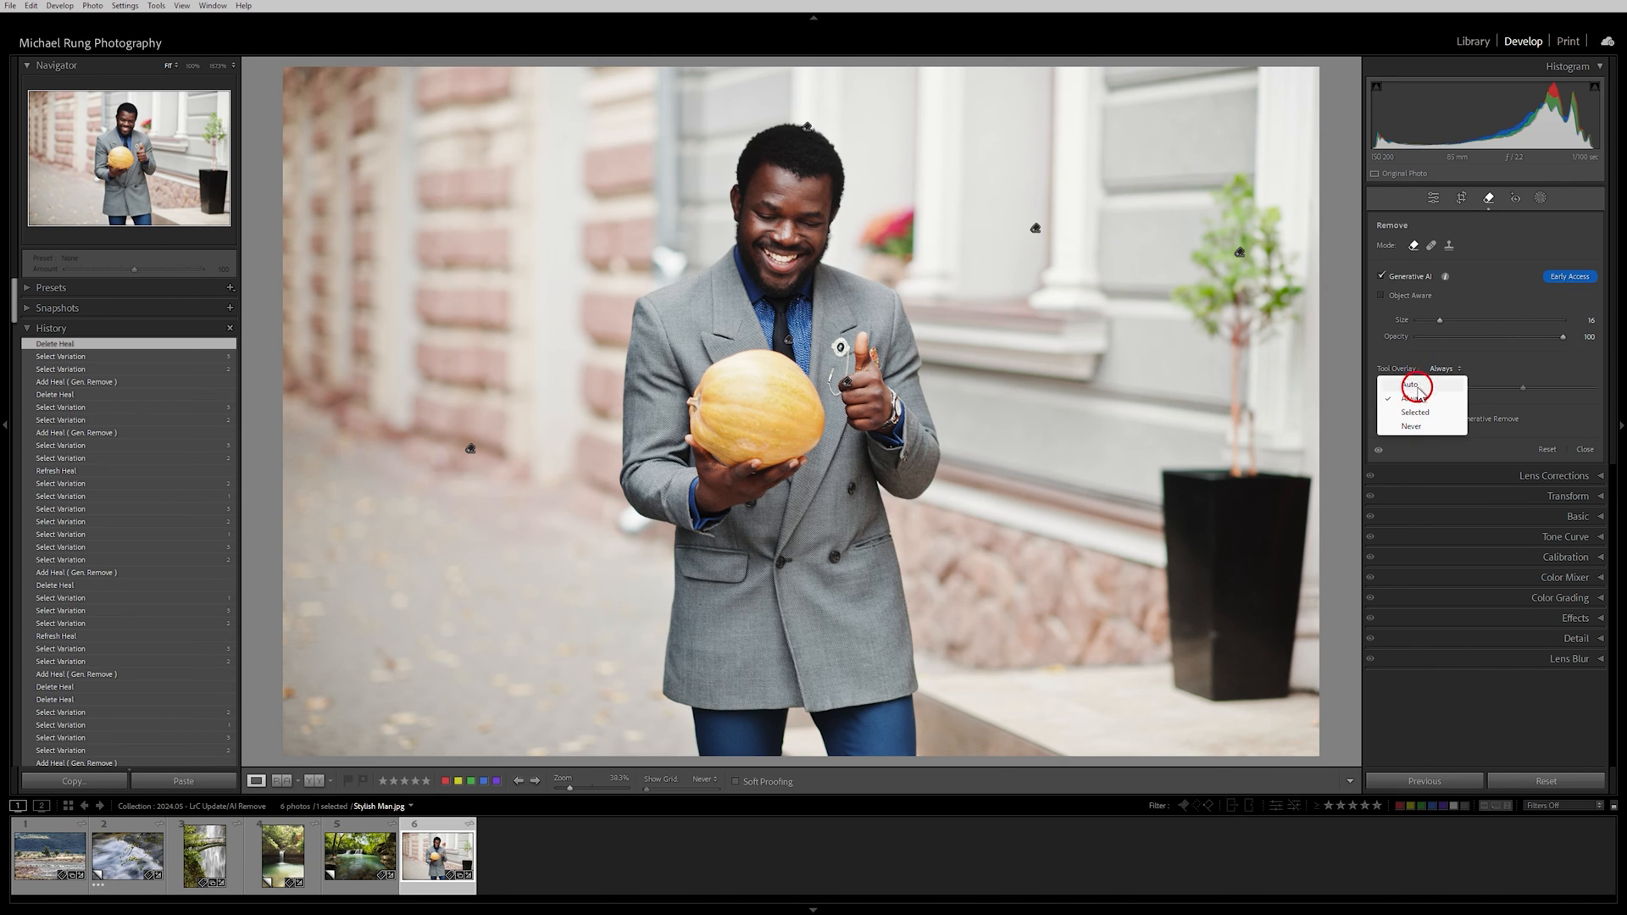
left_click(1412, 386)
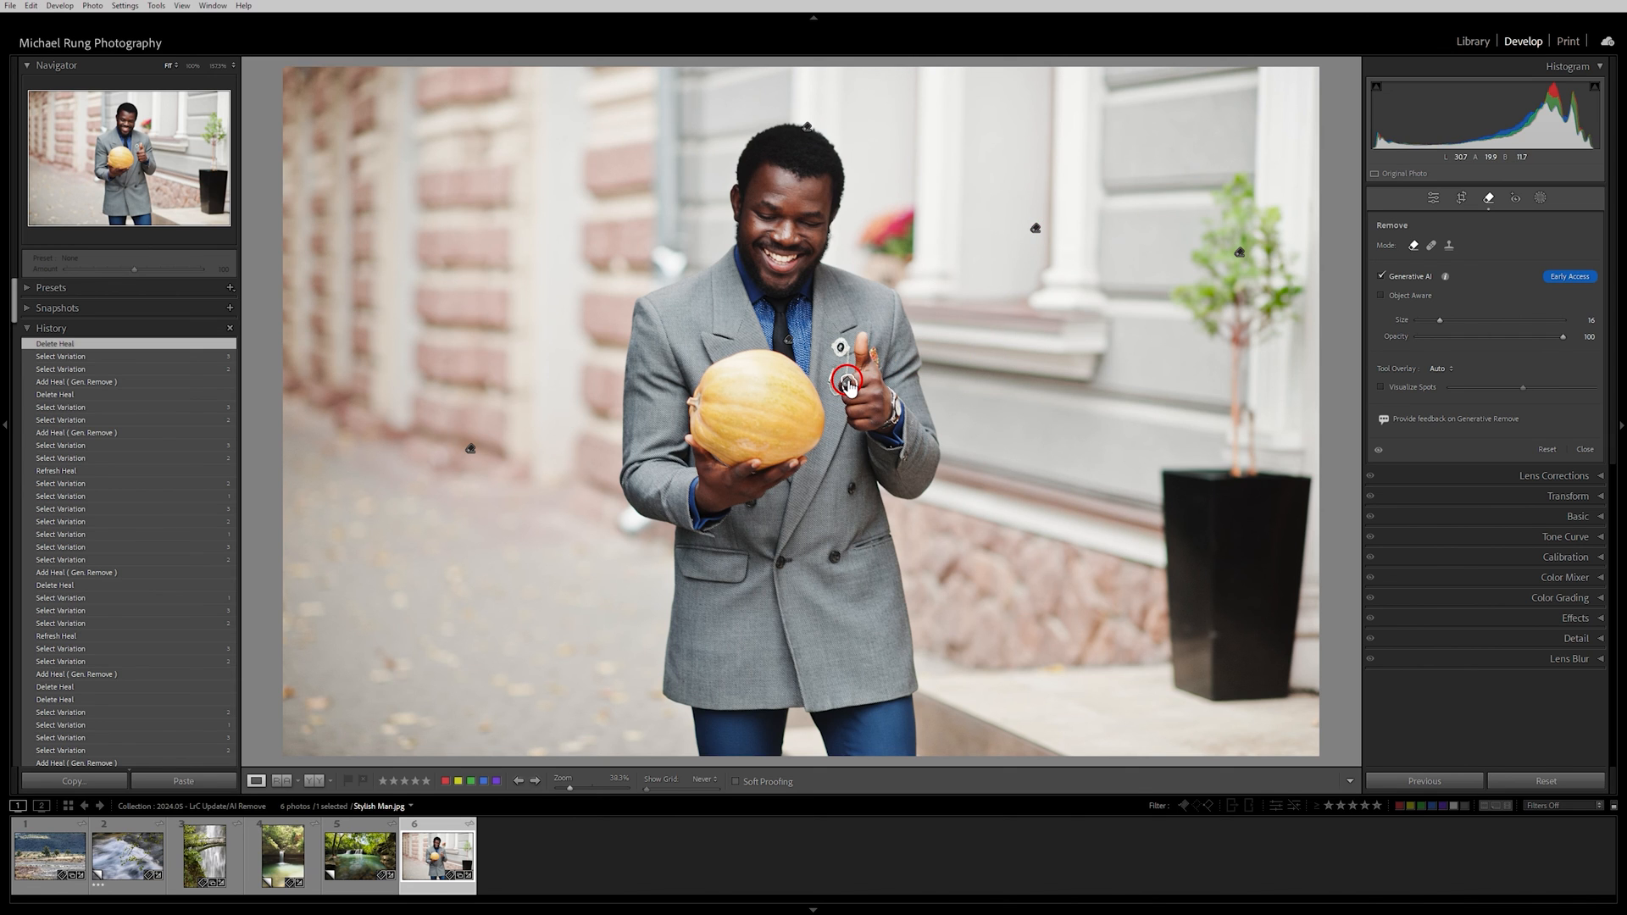
Compare the man's tie and ring at 100% with and without the Remove edits.
key("z")
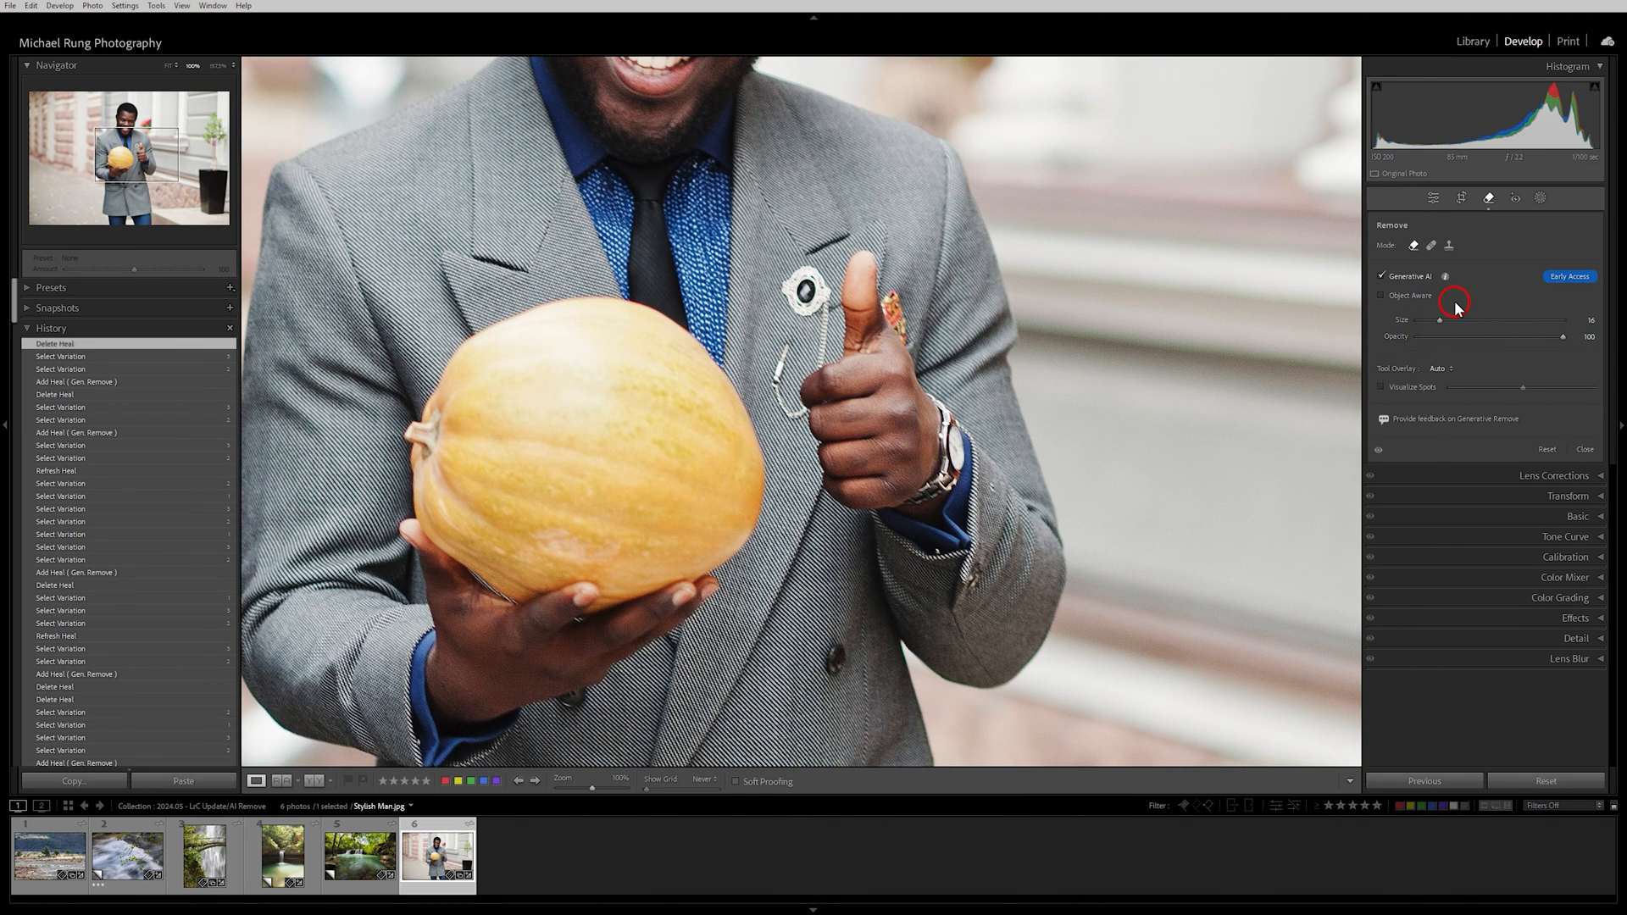
left_click(1377, 453)
left_click(1377, 452)
left_click(1378, 452)
left_click(1377, 452)
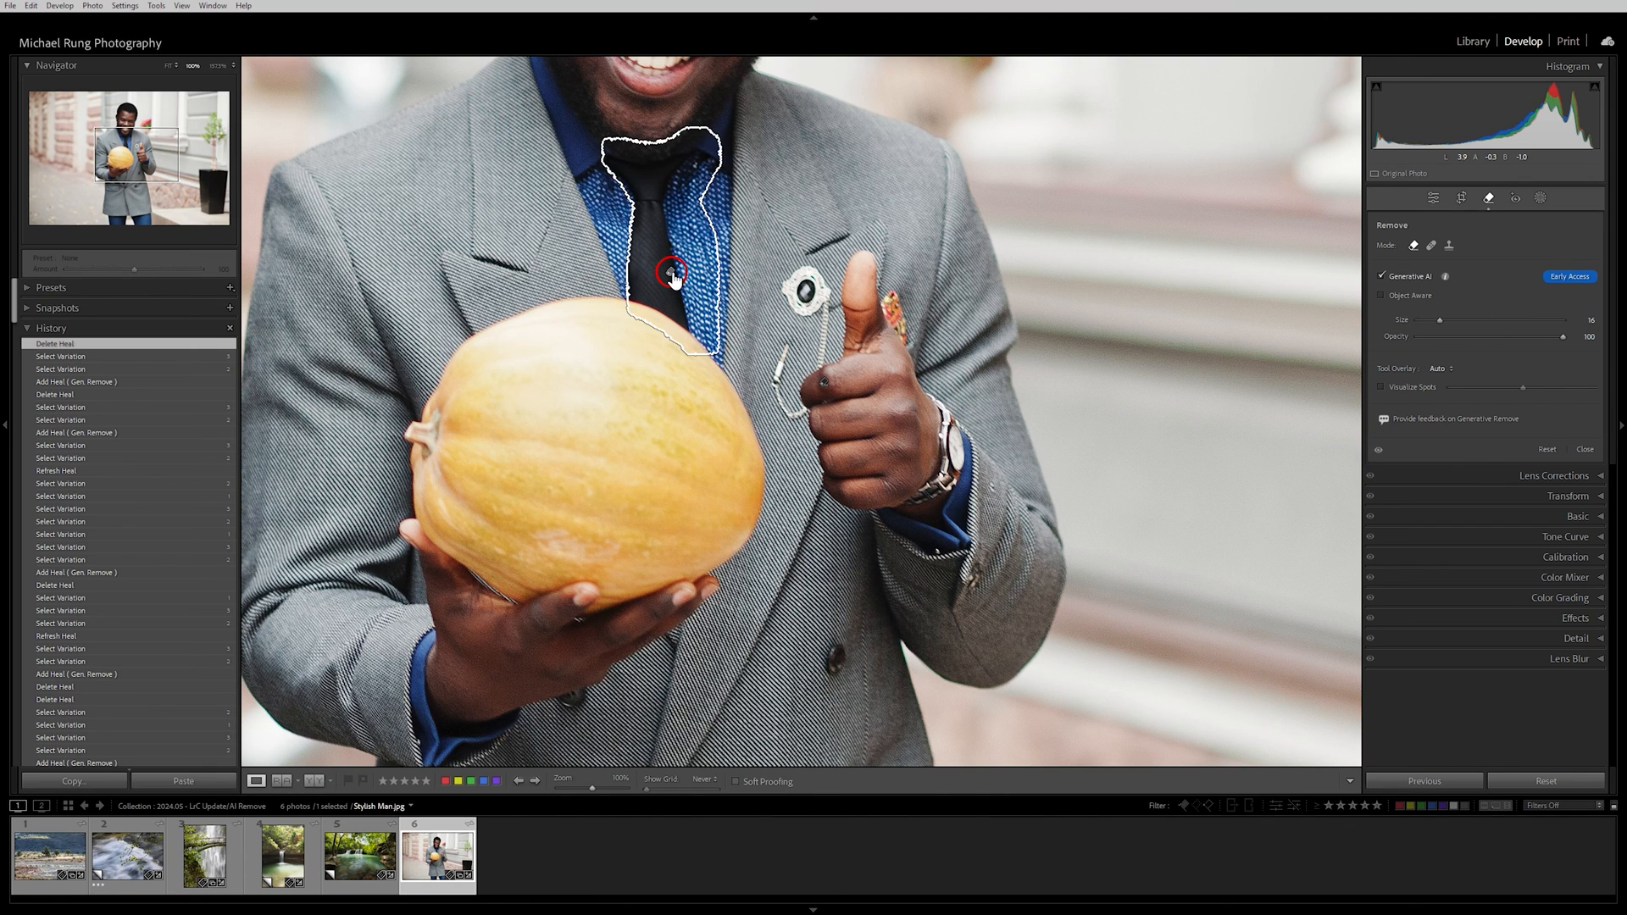
left_click(1378, 451)
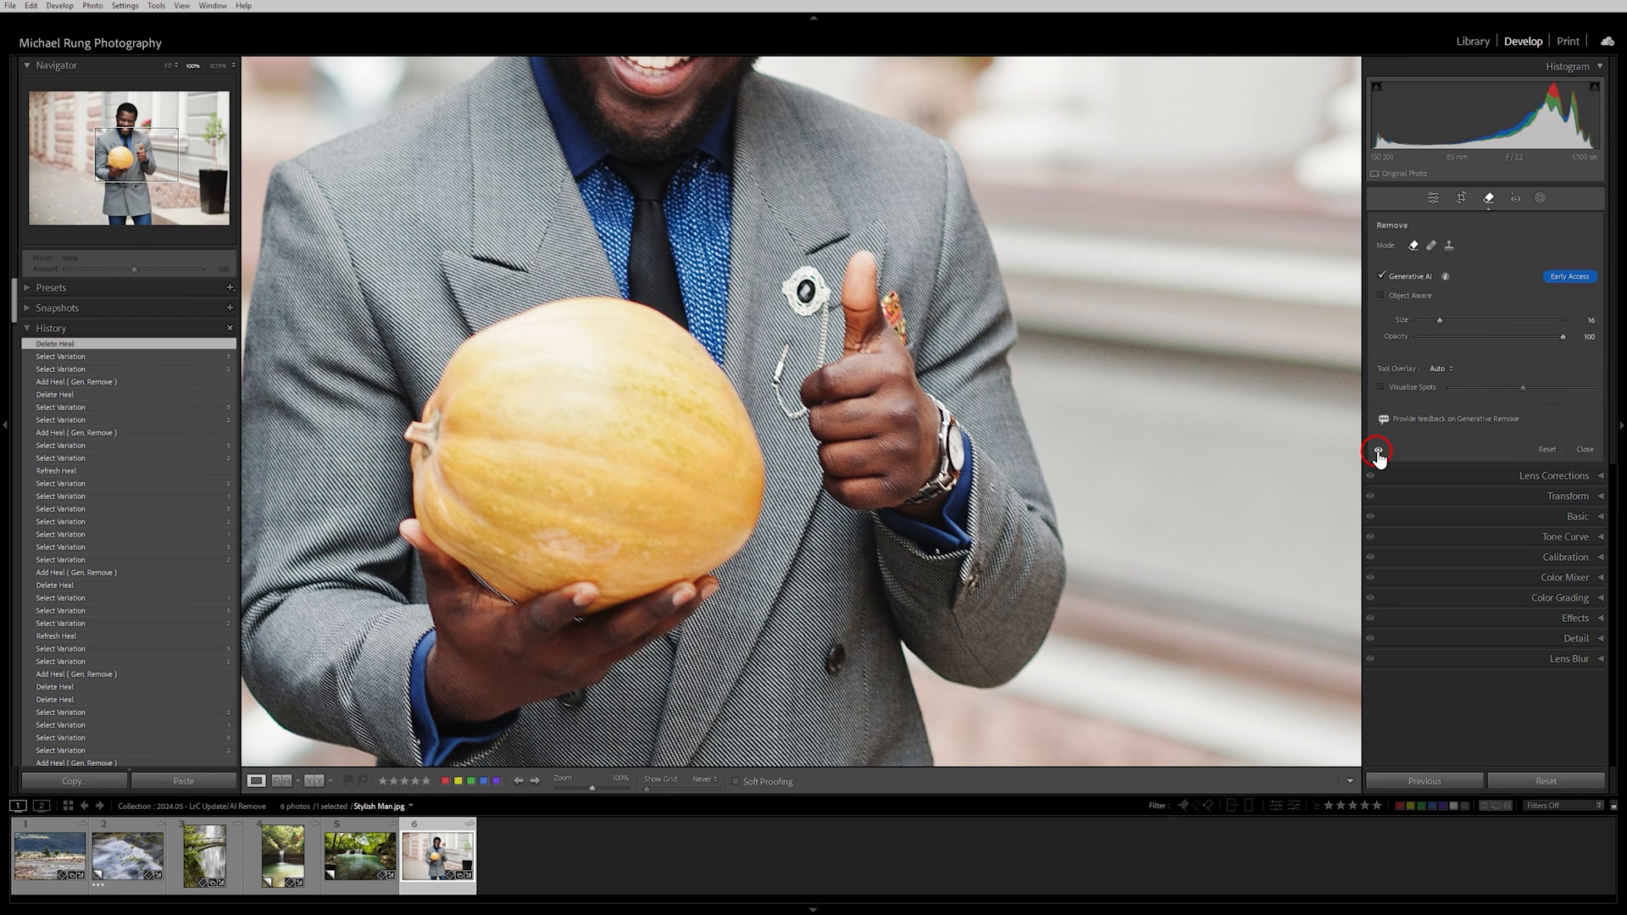
left_click(1378, 451)
left_click(1378, 451)
left_click(1378, 451)
left_click(1377, 452)
left_click(1378, 452)
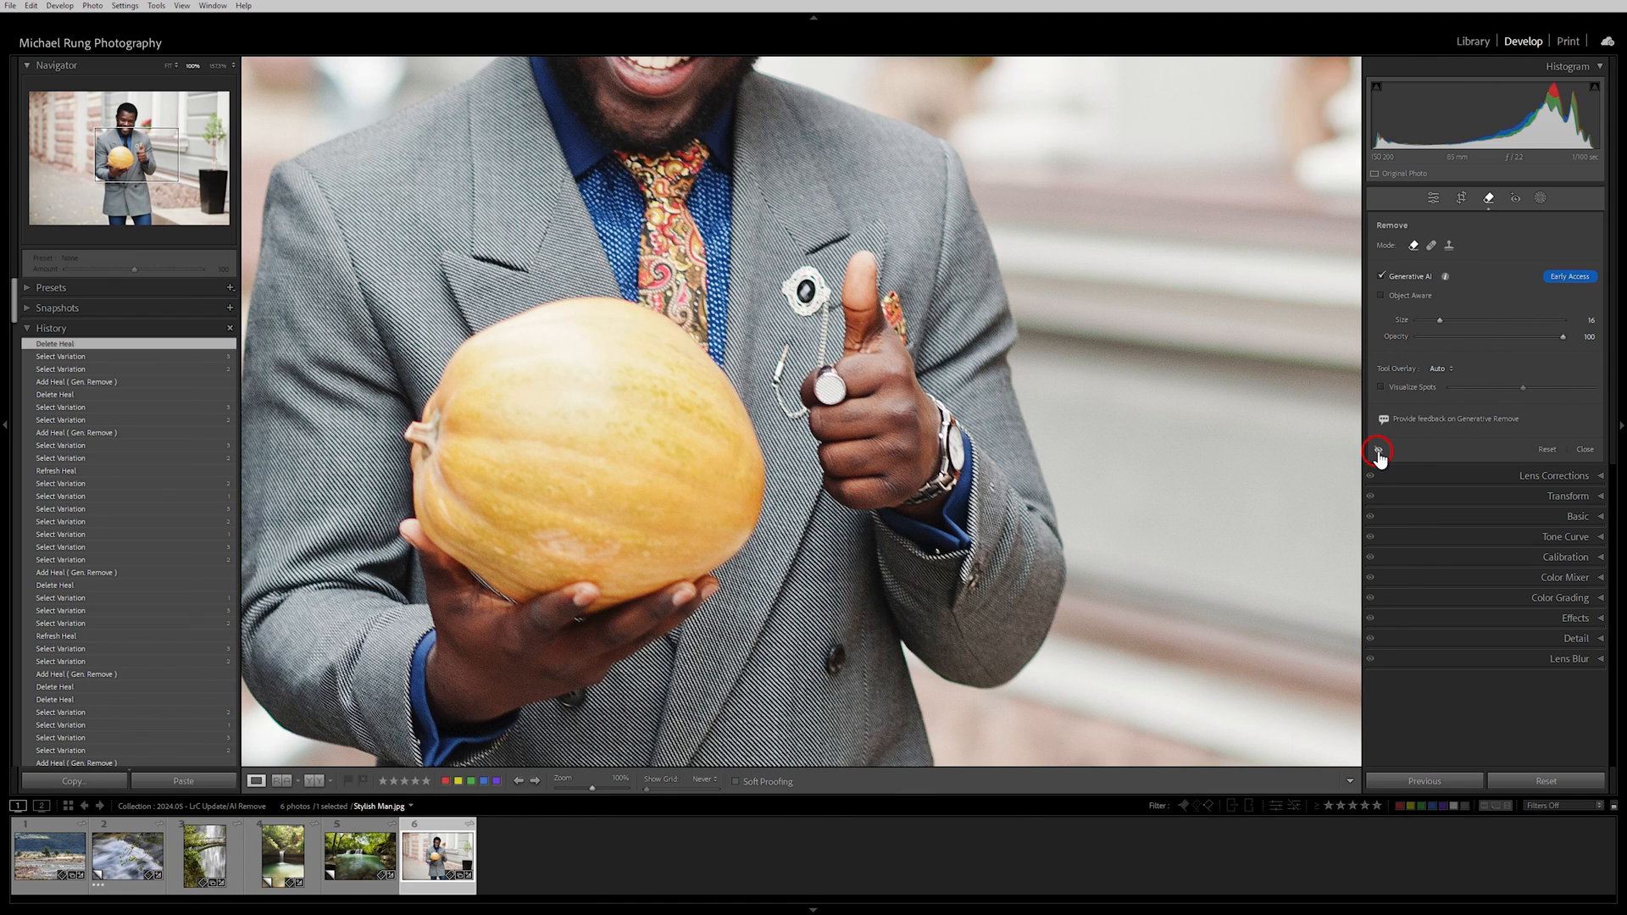
left_click(1378, 452)
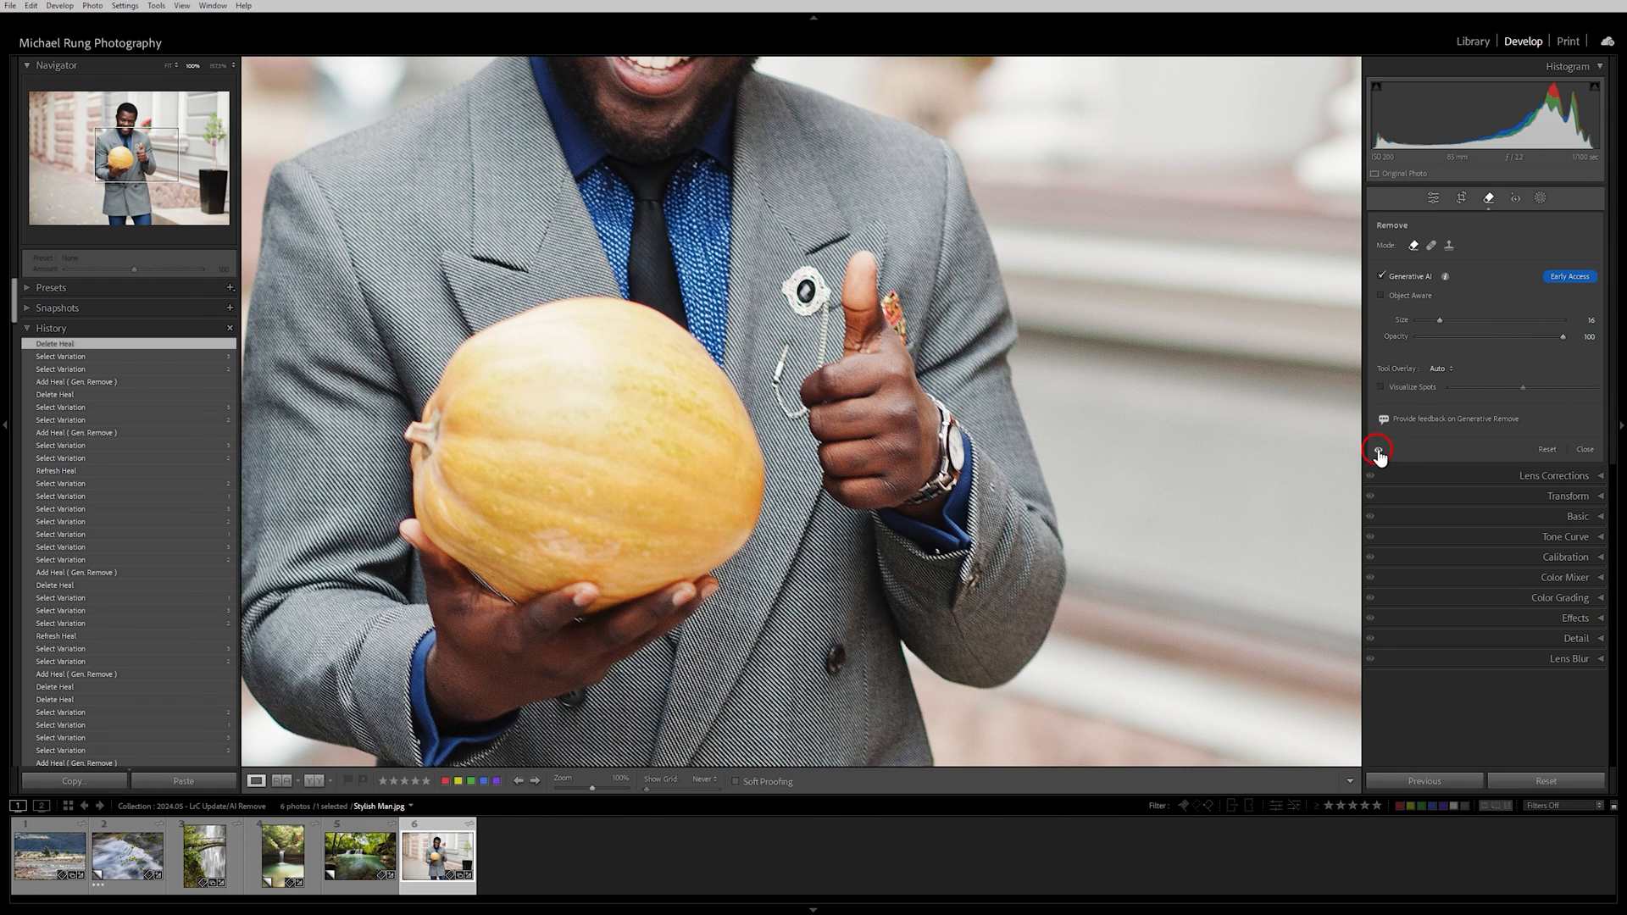
left_click(1378, 451)
left_click(1378, 452)
left_click(1378, 452)
left_click(1378, 452)
left_click(1378, 452)
left_click(1377, 451)
left_click(1378, 451)
left_click(1377, 452)
Compare the man's head at 100% with and without the hat removal, checking the generated hair.
left_click_drag(642, 112, 713, 451)
left_click_drag(736, 307, 752, 421)
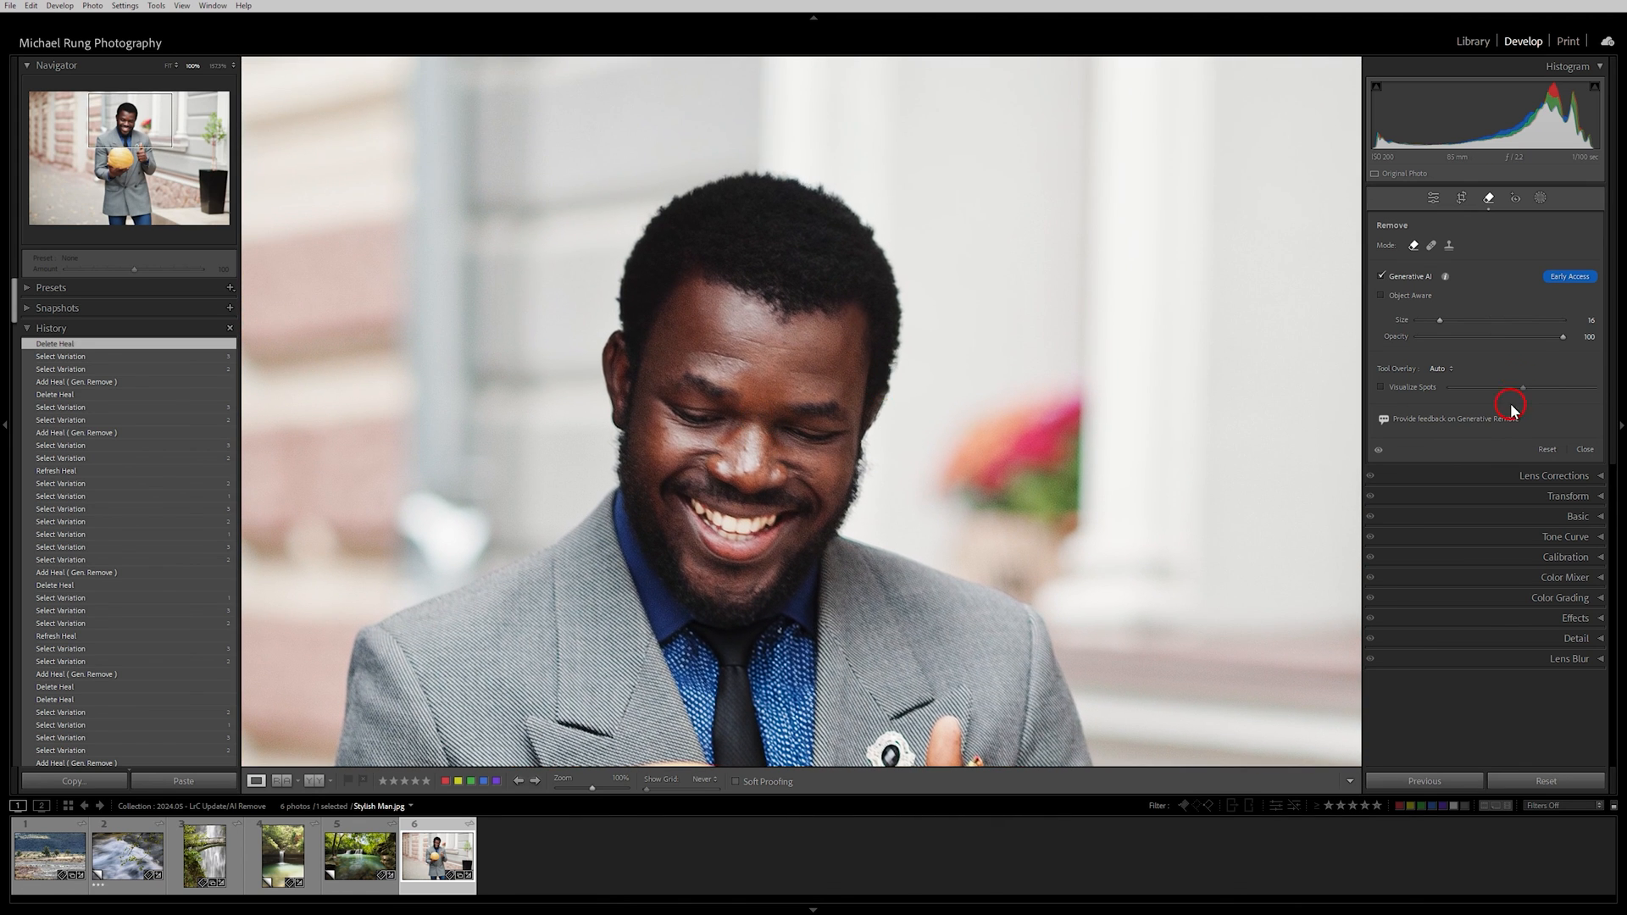
left_click(1378, 451)
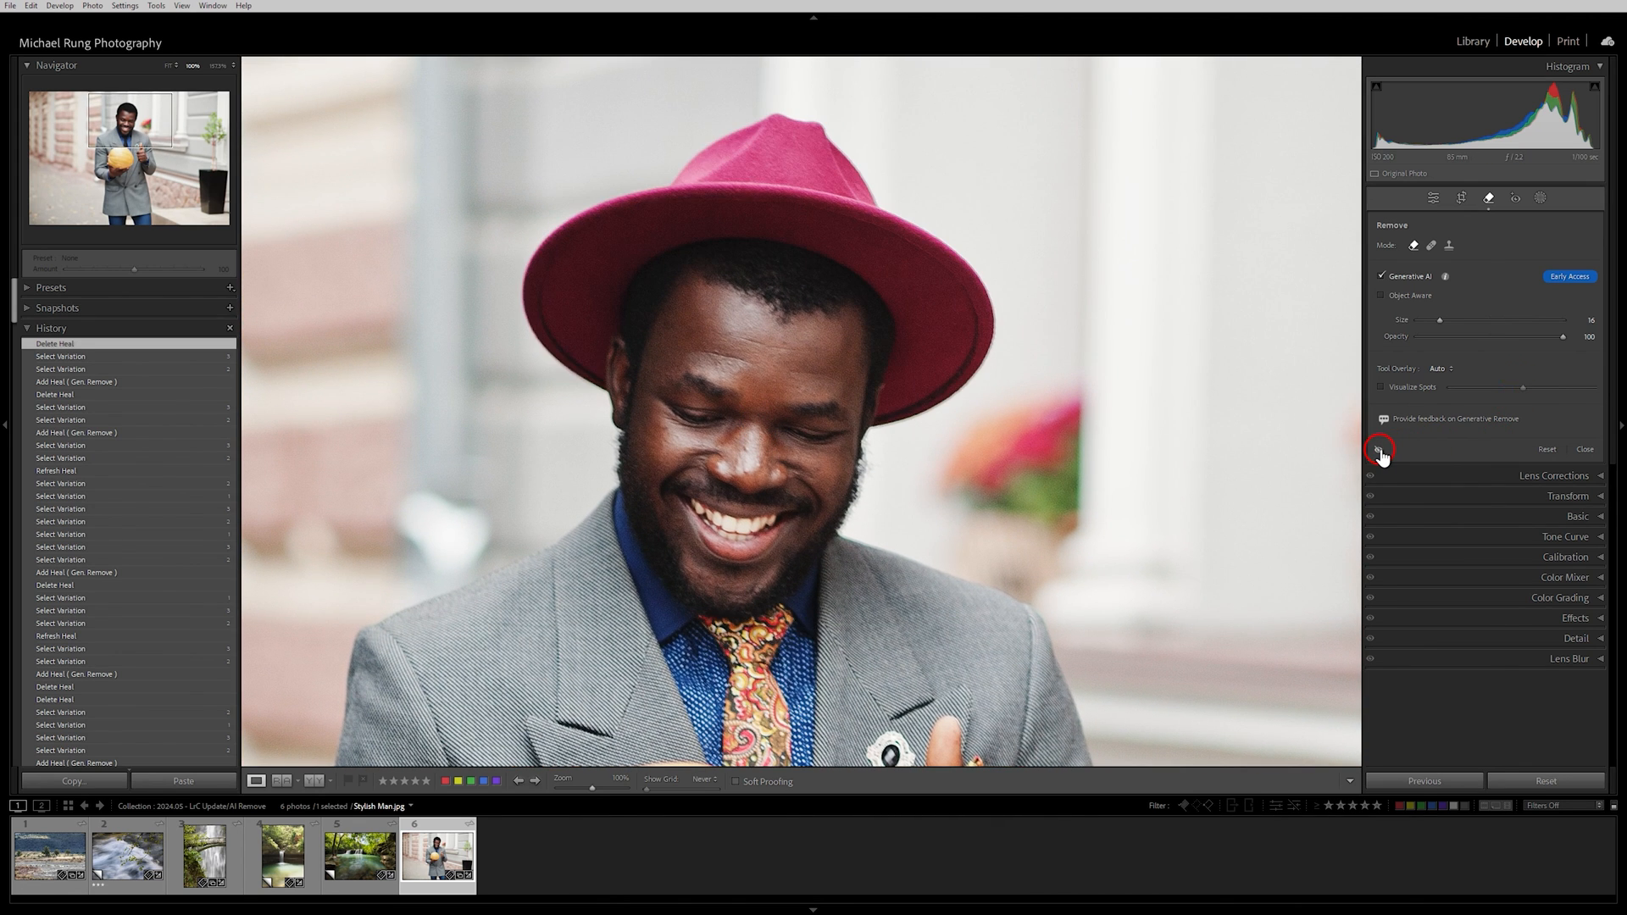
left_click(1378, 451)
left_click(1379, 451)
left_click(1378, 451)
left_click(1378, 451)
left_click(1379, 450)
left_click(1378, 451)
left_click(1378, 450)
left_click(1379, 451)
left_click(1379, 450)
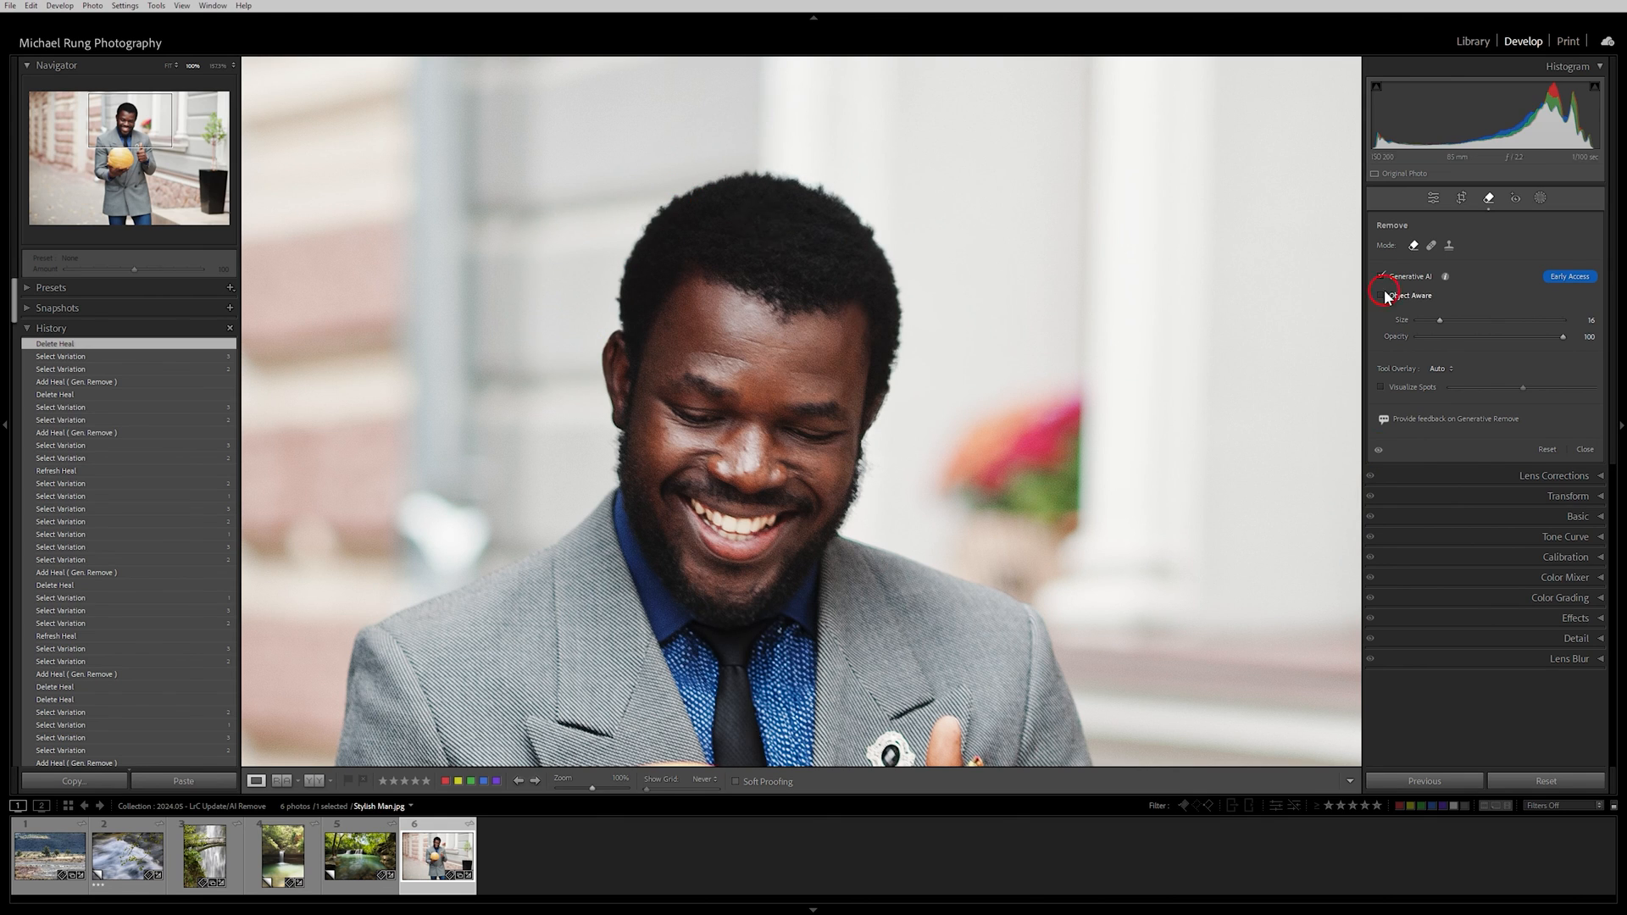
left_click(1379, 451)
left_click(1379, 451)
left_click(1379, 451)
left_click(1379, 451)
left_click(1379, 451)
left_click(1379, 451)
left_click(1379, 451)
left_click(1379, 451)
left_click(1378, 451)
left_click(1378, 450)
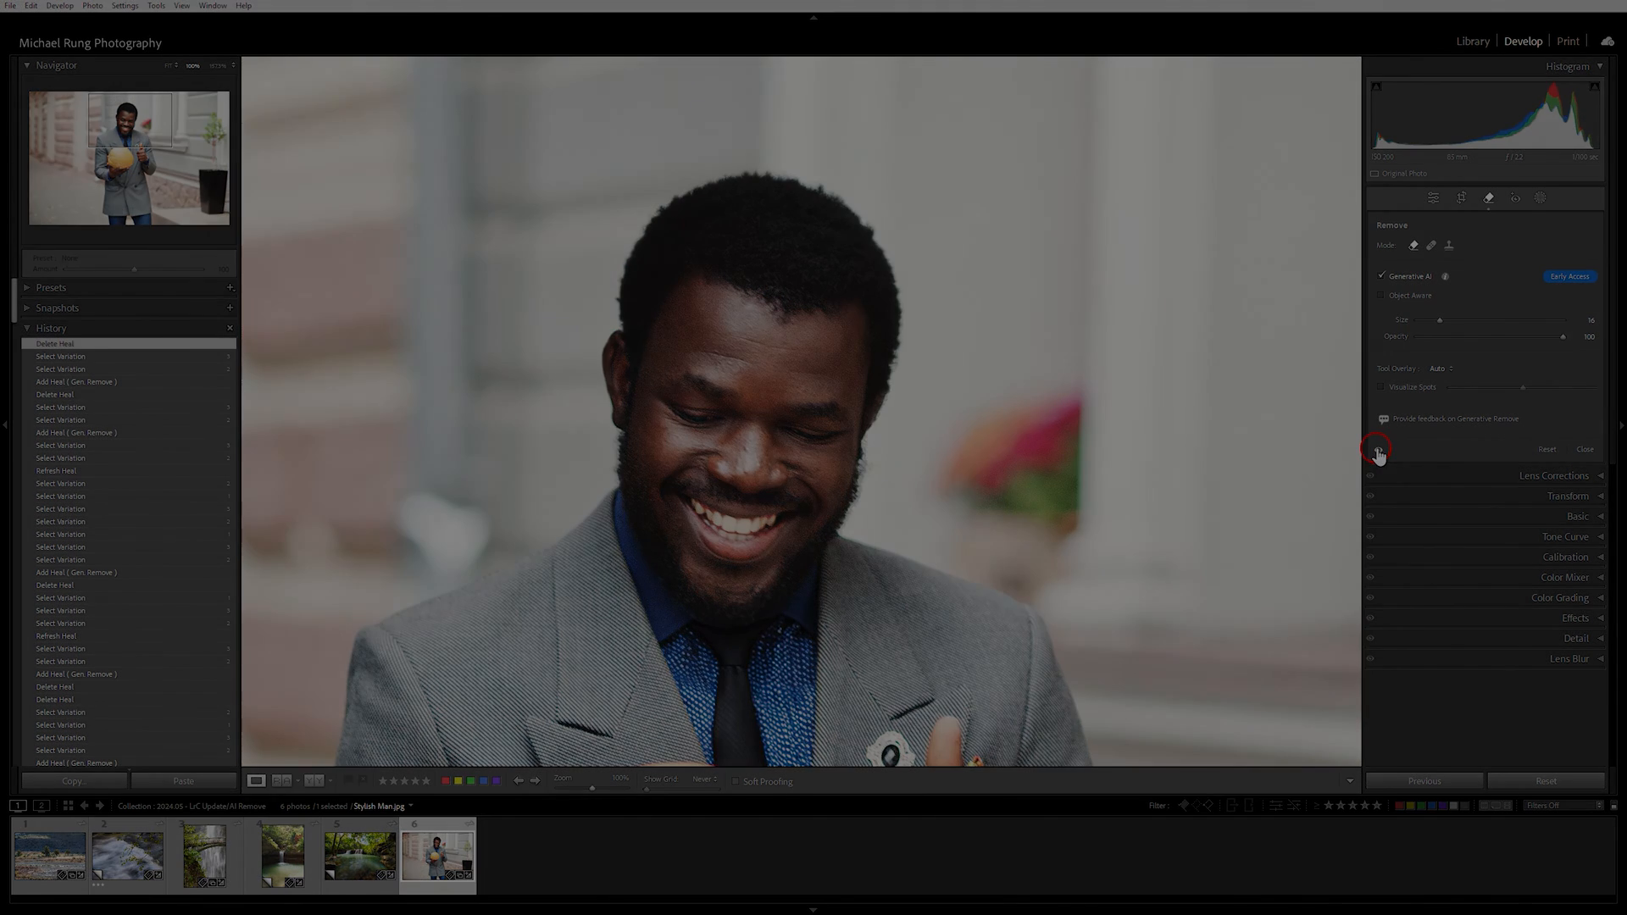